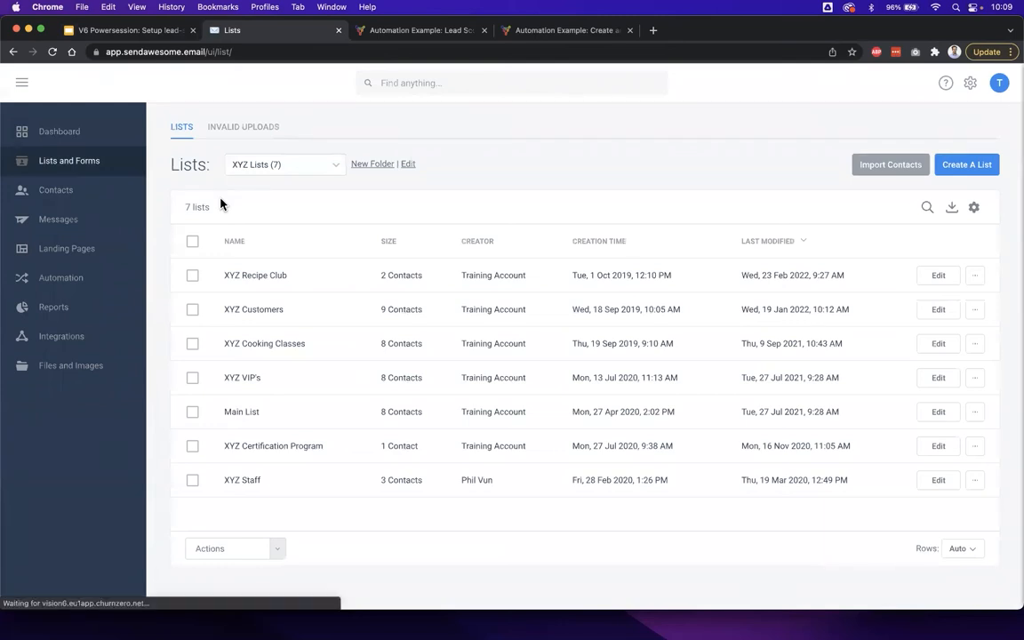
# - View the XYZ Recipe Club list's subscribe form, and return to the lists overview
pyautogui.moveTo(303, 282); pyautogui.dragTo(228, 282)
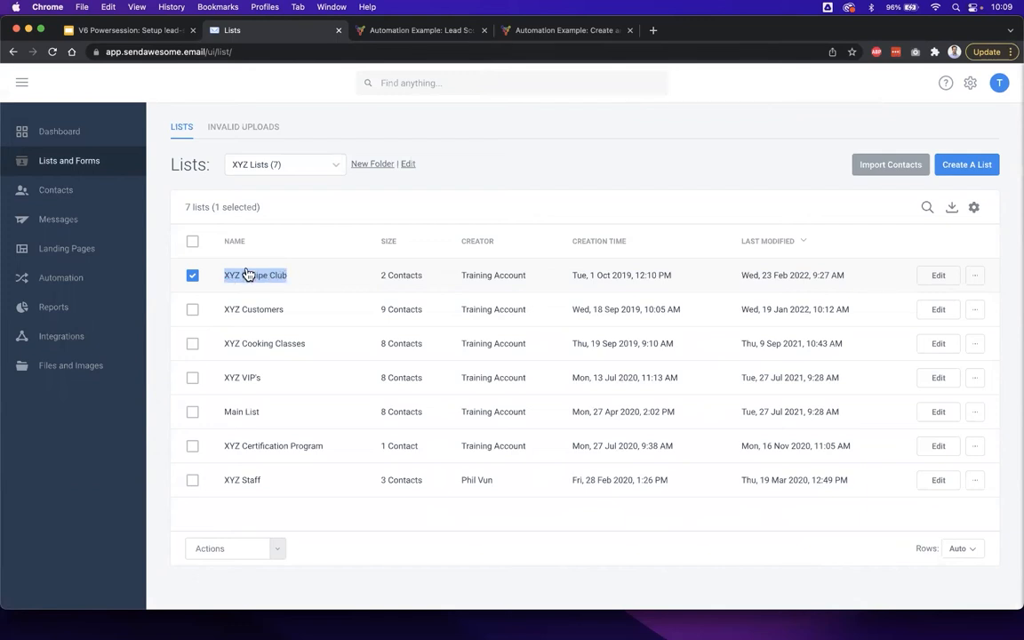
pyautogui.doubleClick(259, 277)
pyautogui.click(258, 277)
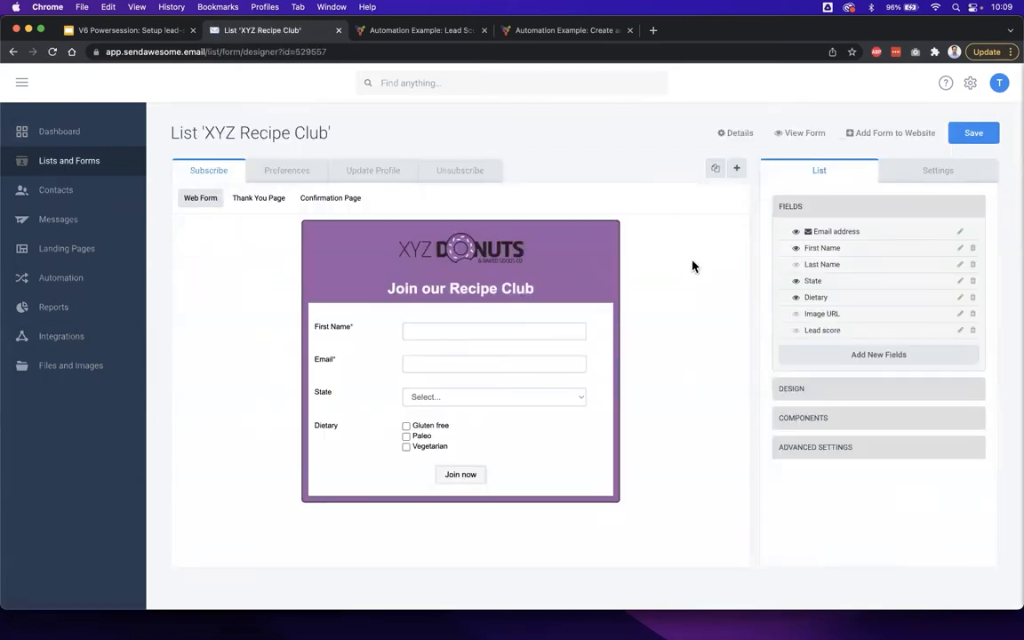
pyautogui.click(85, 161)
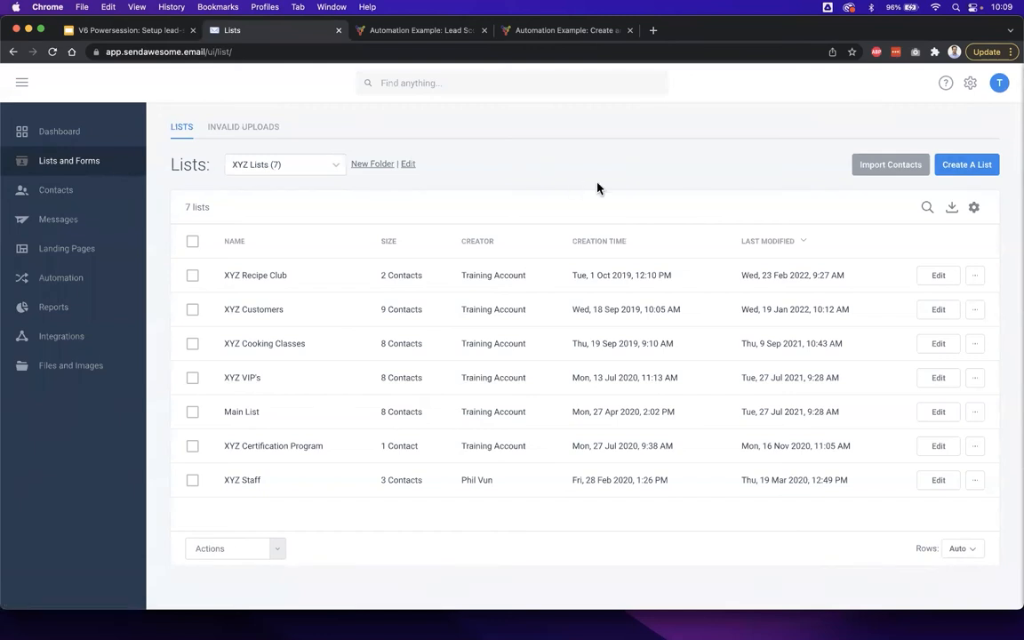
# - Start creating a list to review the available list types such as Newsletter Subscribers - Basic, and close the chooser
pyautogui.click(975, 165)
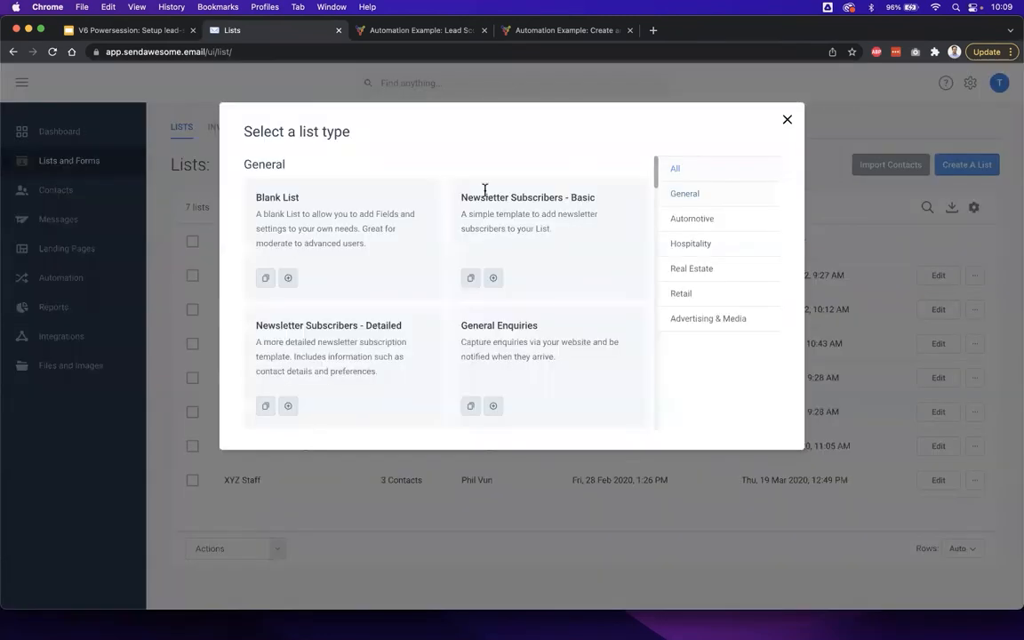
pyautogui.moveTo(459, 194); pyautogui.dragTo(552, 229)
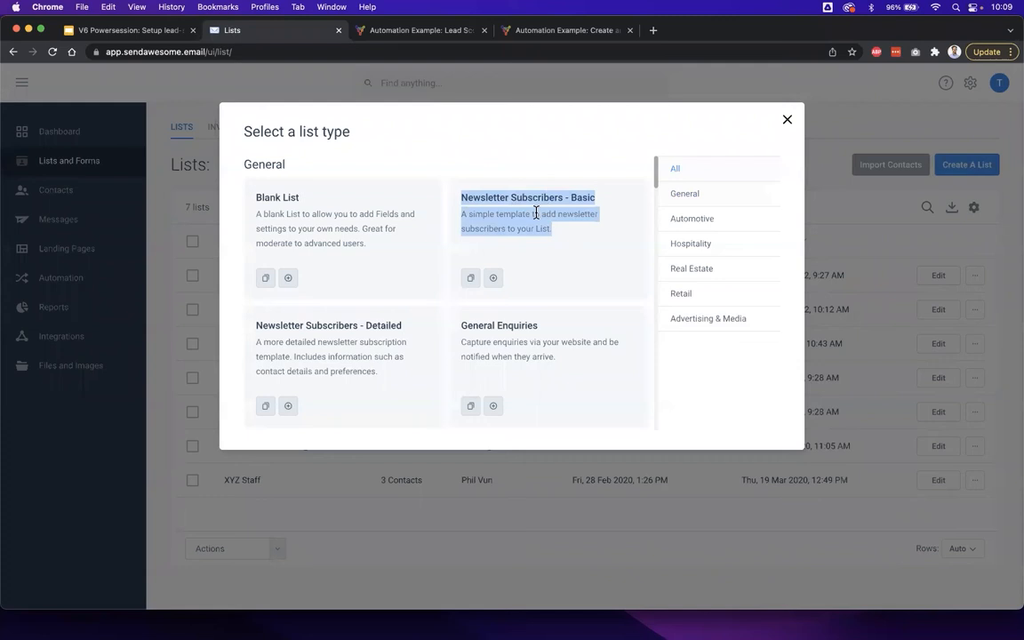
pyautogui.click(568, 239)
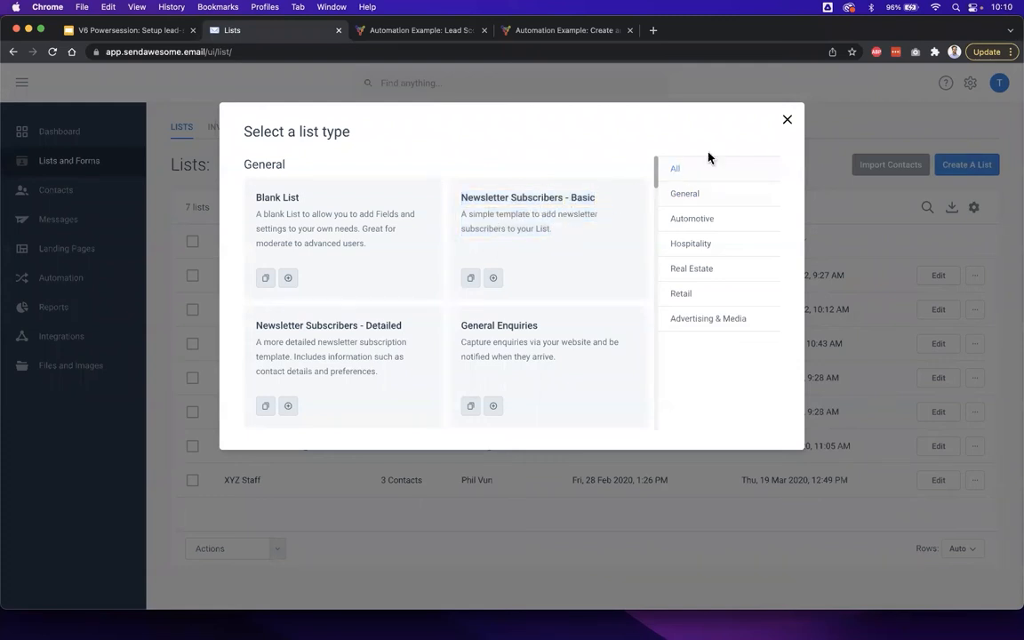
pyautogui.click(786, 121)
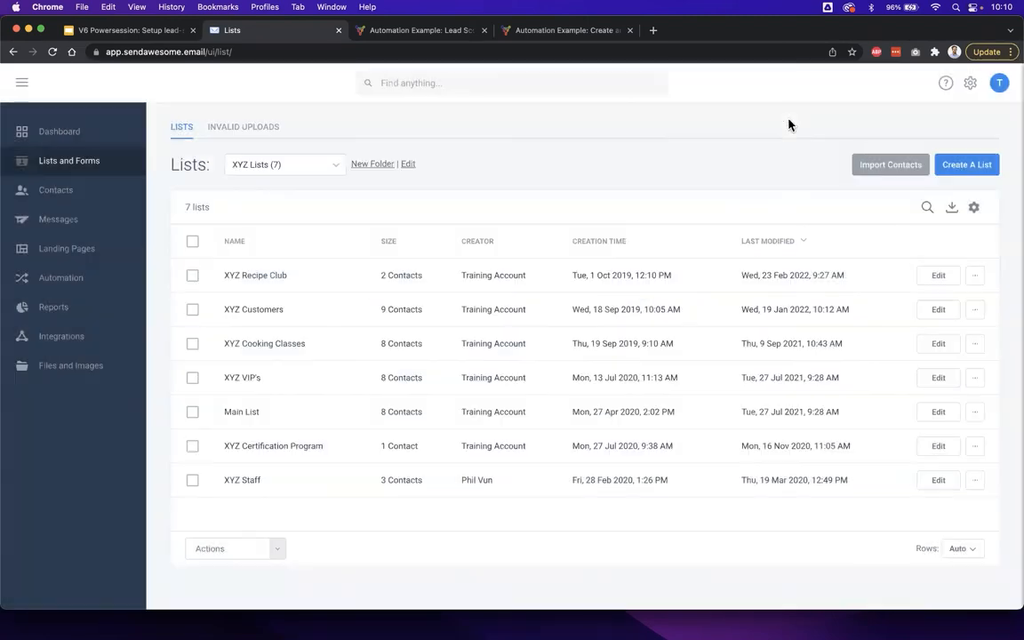
# - Open the XYZ Recipe Club list in the form designer and inspect the State field's settings
pyautogui.click(260, 282)
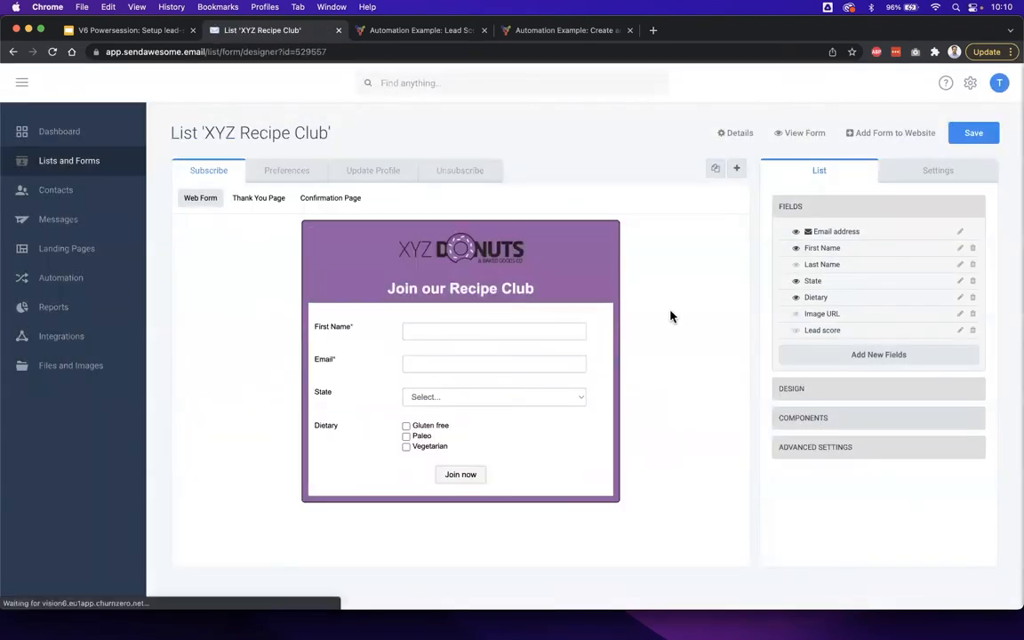
pyautogui.click(432, 391)
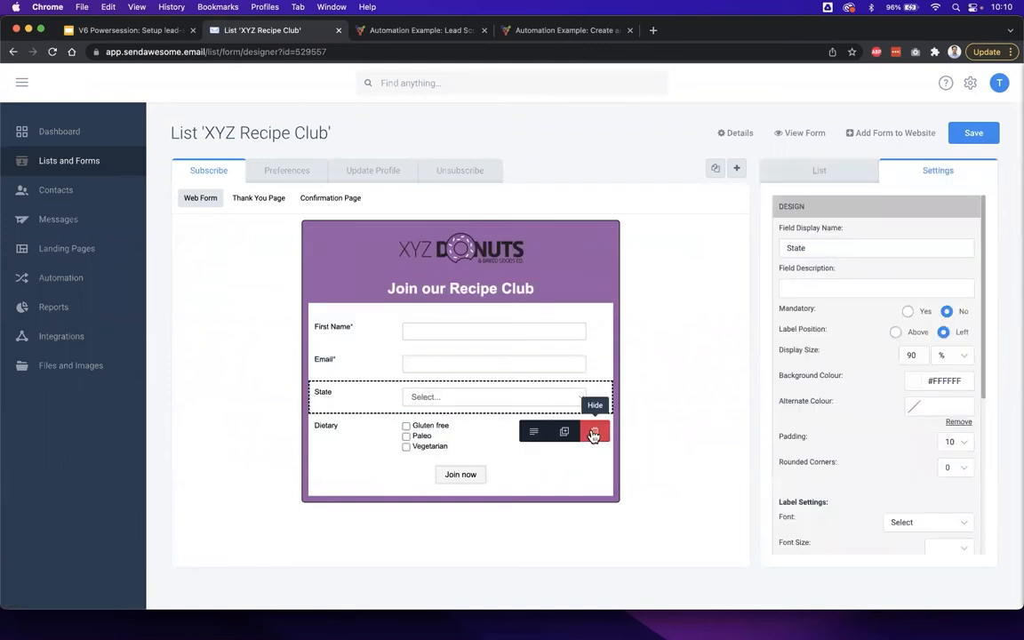
pyautogui.click(647, 404)
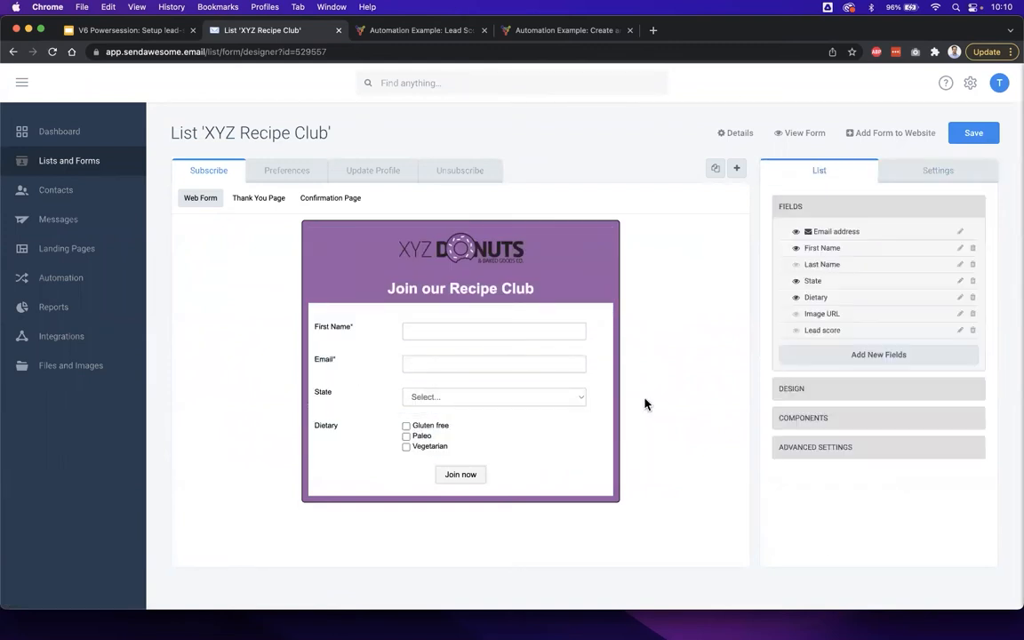
# - Inspect the form header's background colour palette and the First Name field's design settings
pyautogui.click(487, 279)
pyautogui.click(504, 261)
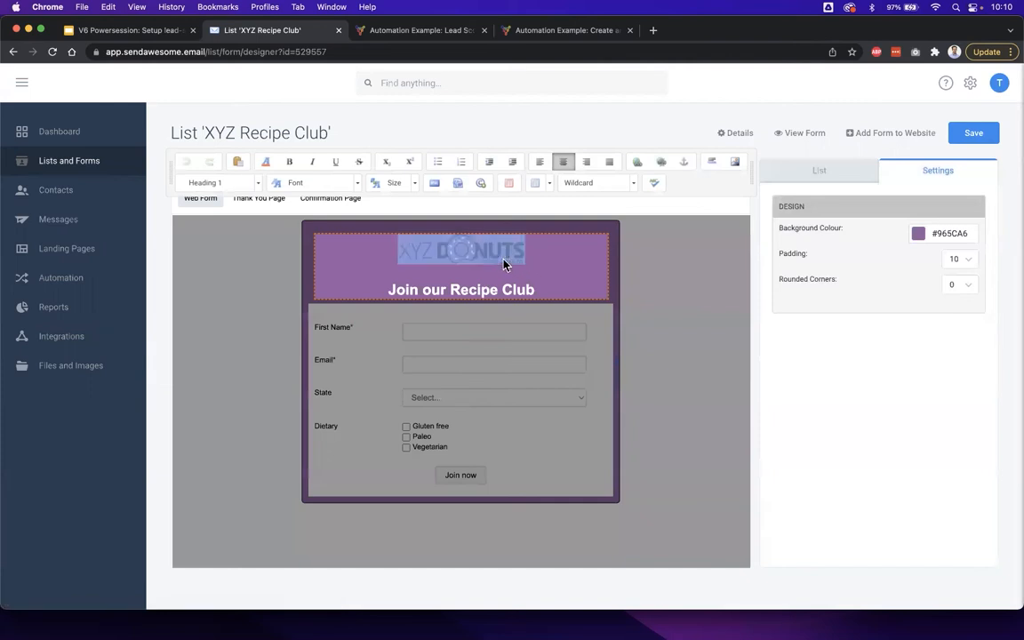
pyautogui.click(534, 258)
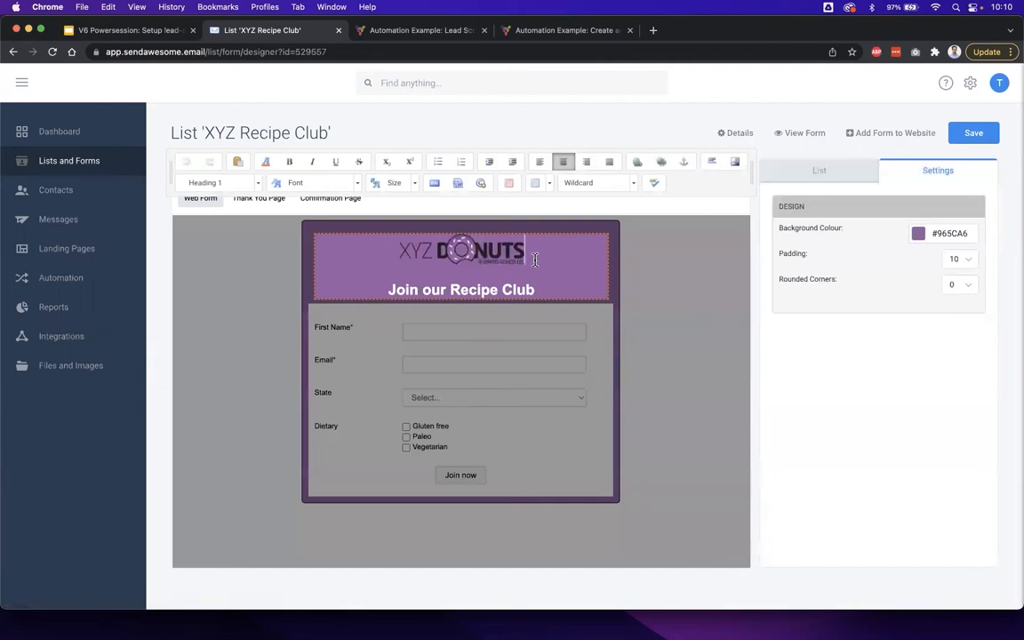
pyautogui.click(918, 233)
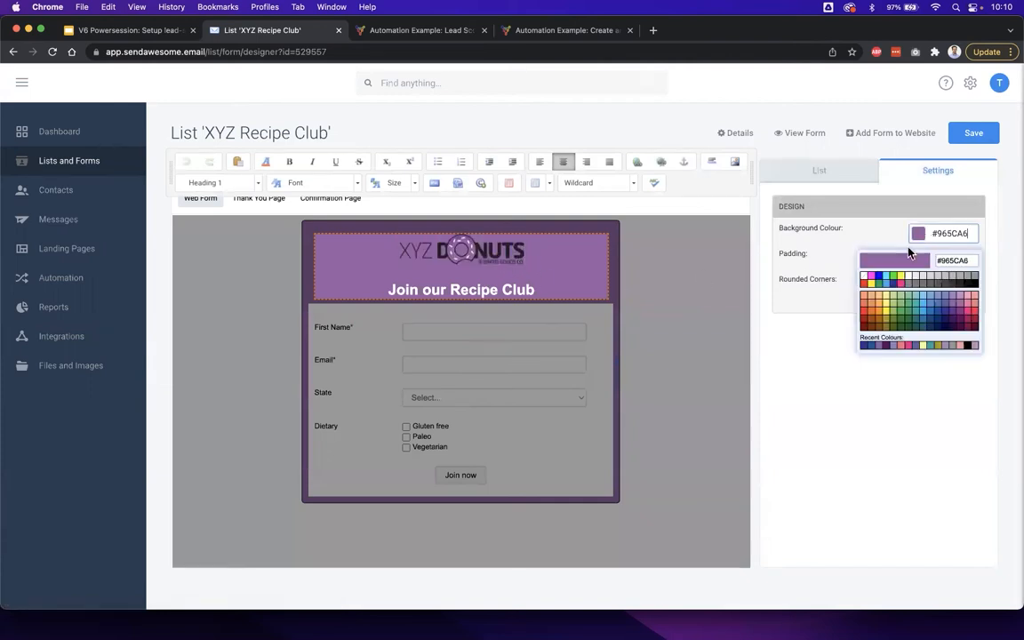
pyautogui.click(685, 300)
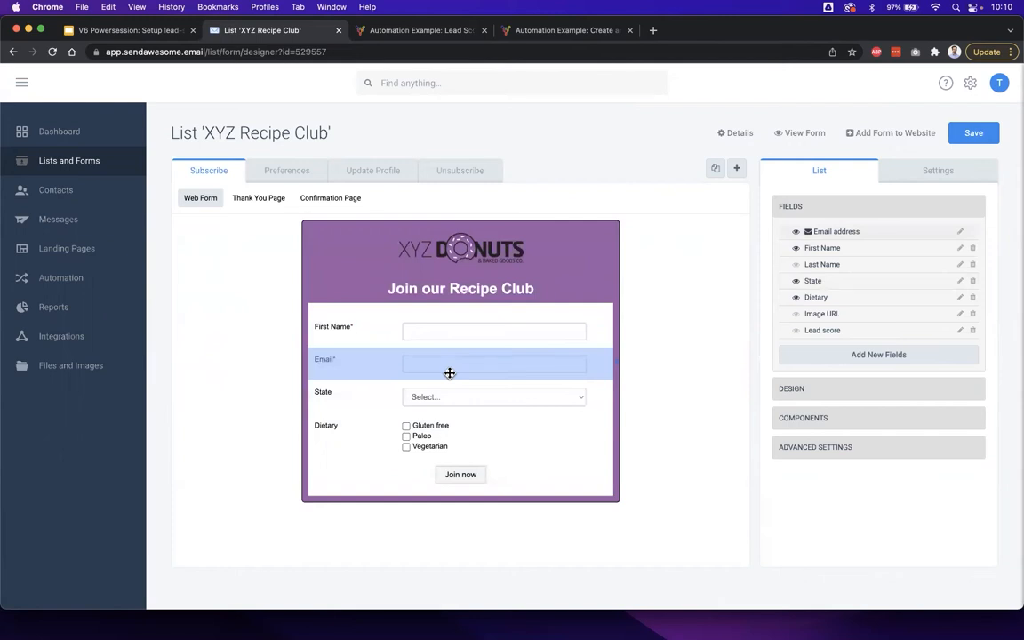
pyautogui.click(430, 338)
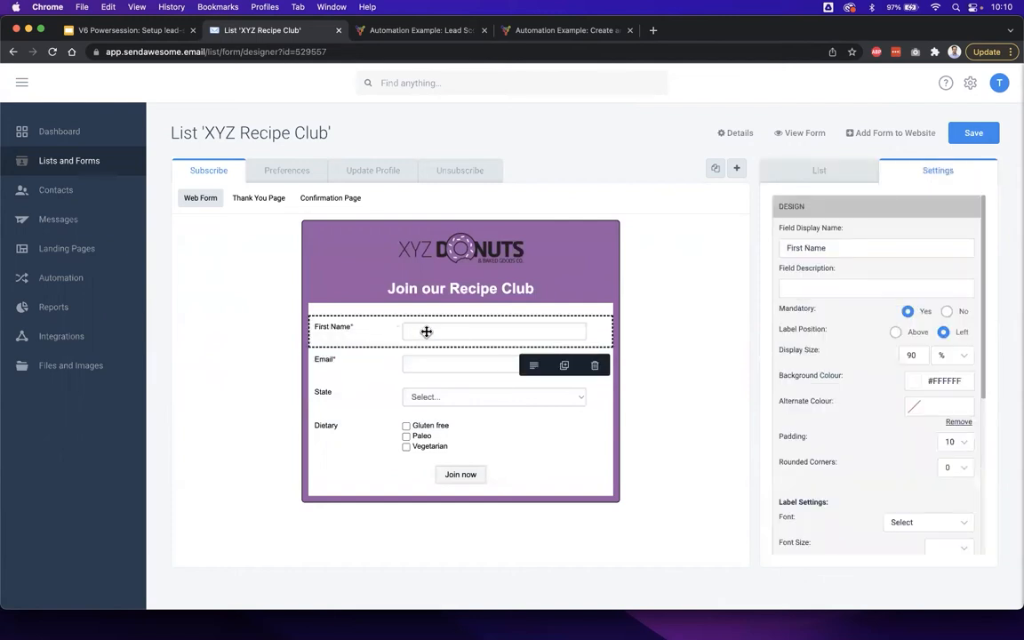
pyautogui.click(652, 338)
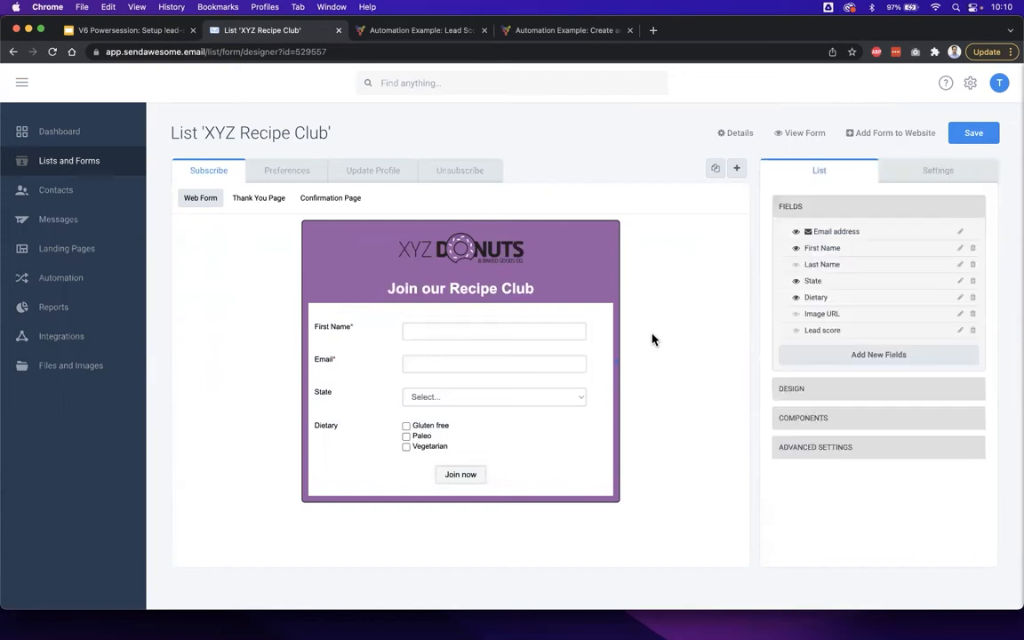
# - Check the slide "Step 4: Add a 'lead score' field" in Google Slides, and return to the list's form designer
pyautogui.click(152, 31)
pyautogui.click(81, 490)
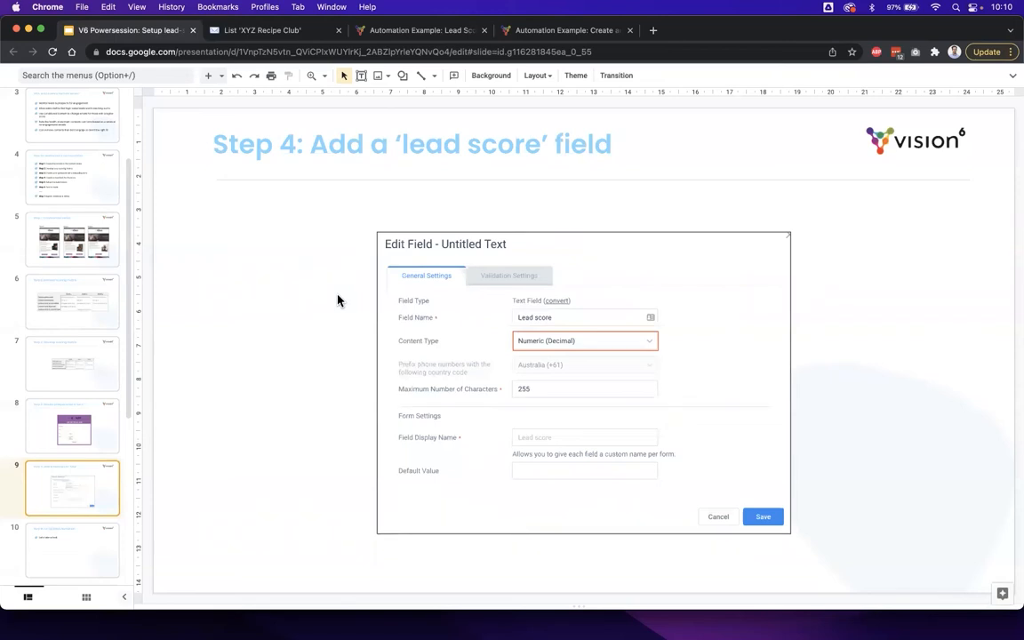
pyautogui.click(265, 32)
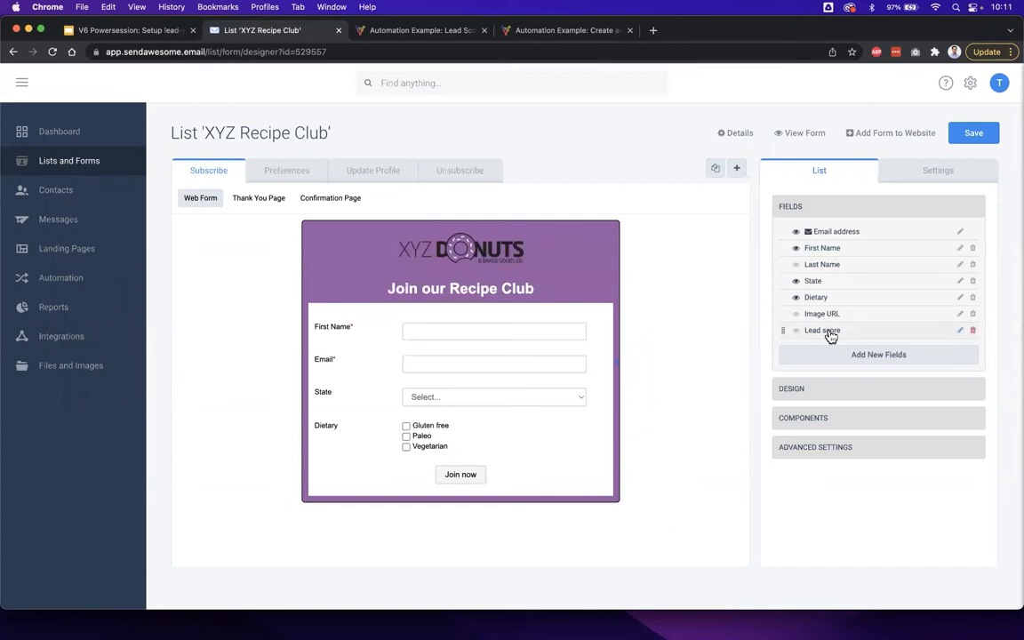
# - Add a custom Text Field to the XYZ Recipe Club list
pyautogui.click(924, 358)
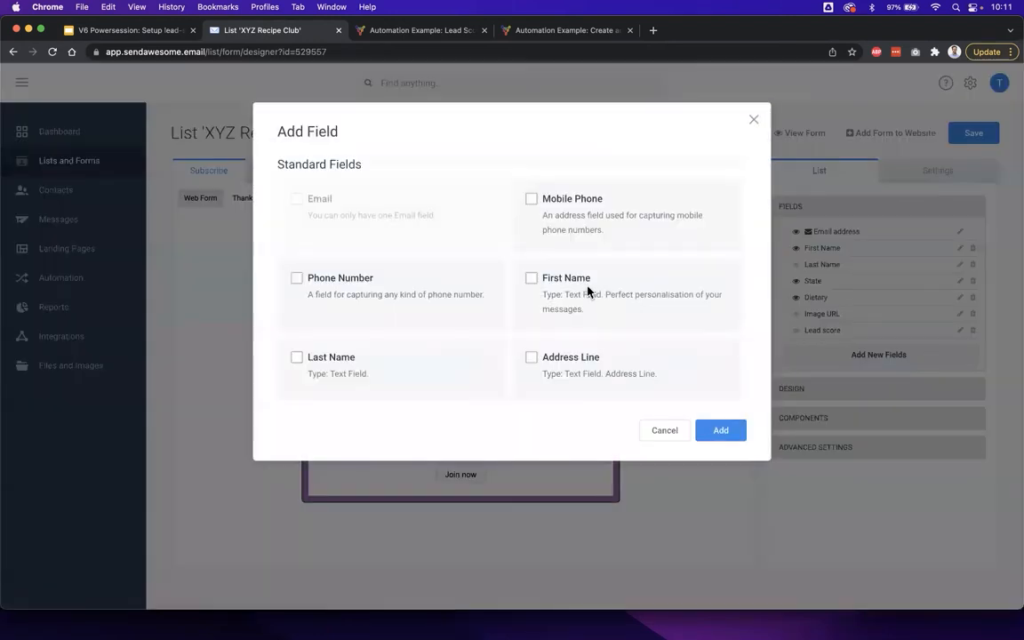
pyautogui.scroll(-3, 477, 324)
pyautogui.scroll(-9, 477, 326)
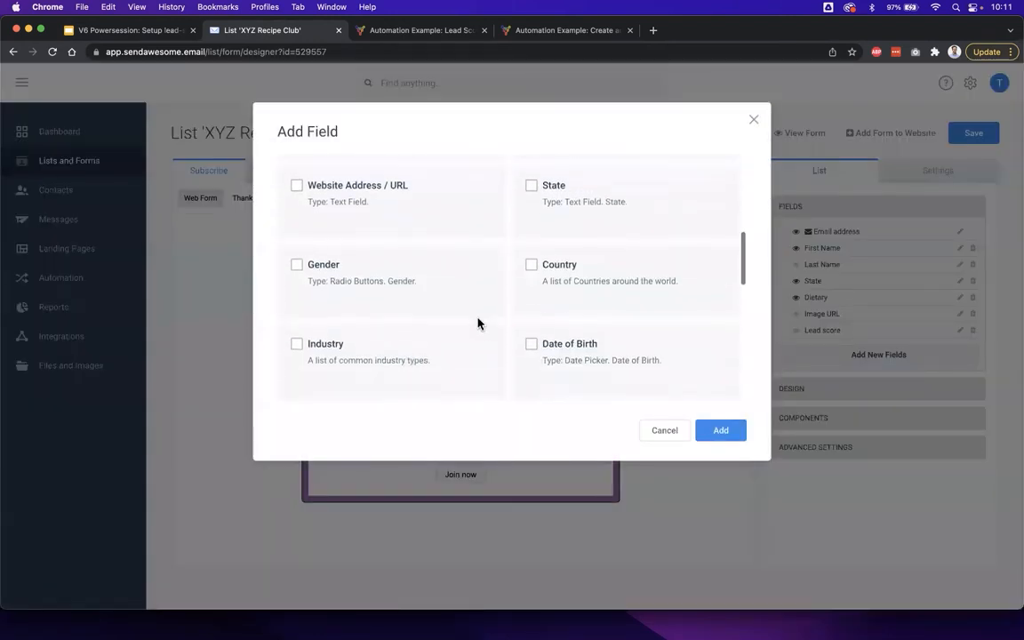
pyautogui.click(296, 320)
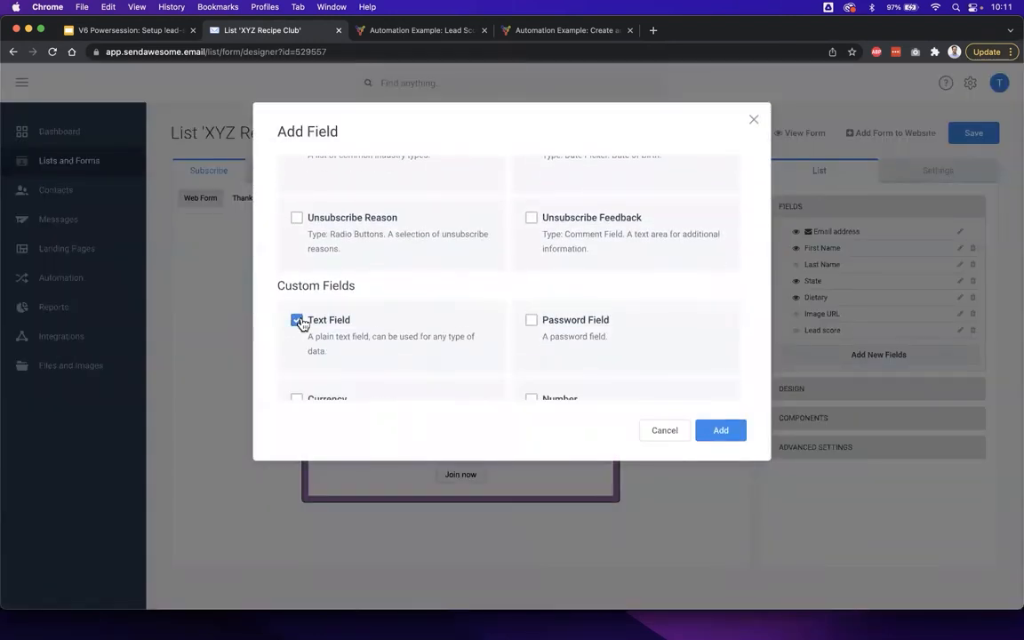
pyautogui.click(721, 430)
# - Name the added text field Lead score and set its content type to Numeric (Decimal)
pyautogui.tripleClick(498, 224)
pyautogui.write('Lead score')
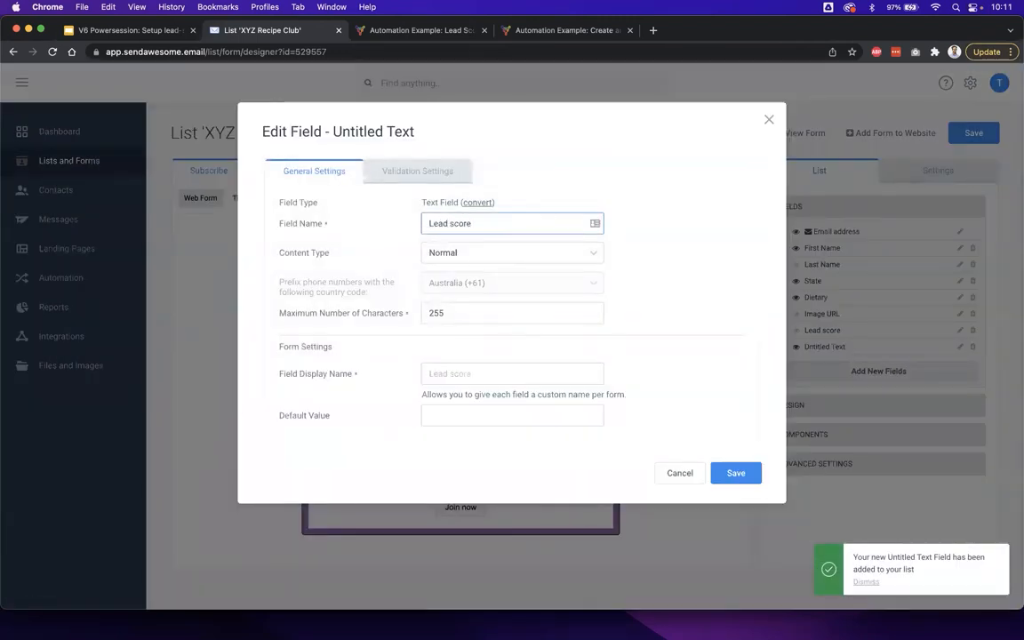
pyautogui.moveTo(272, 256); pyautogui.dragTo(342, 257)
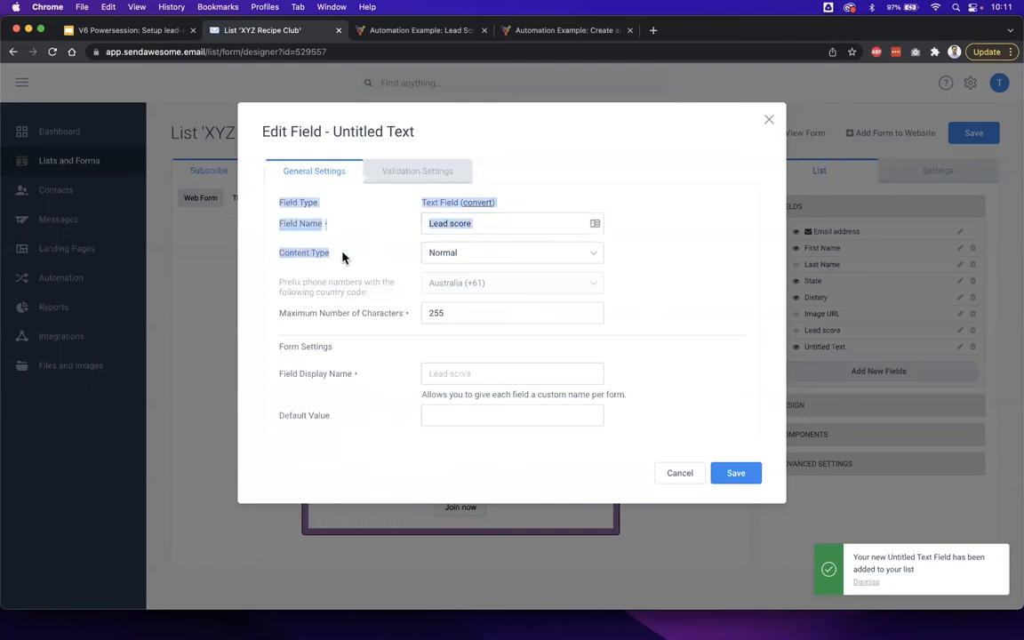
pyautogui.click(449, 254)
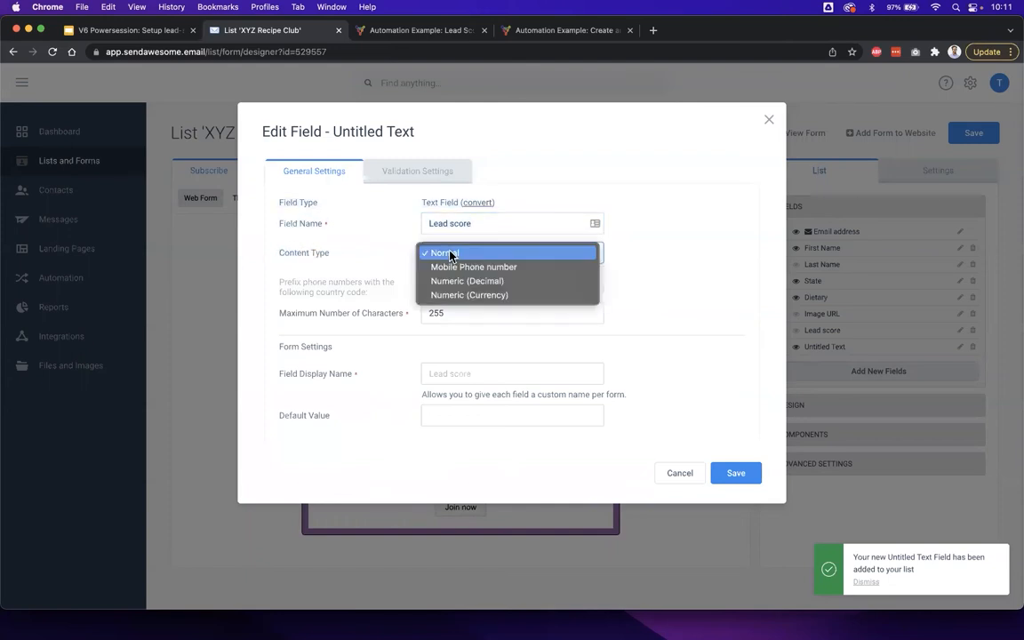
pyautogui.click(510, 282)
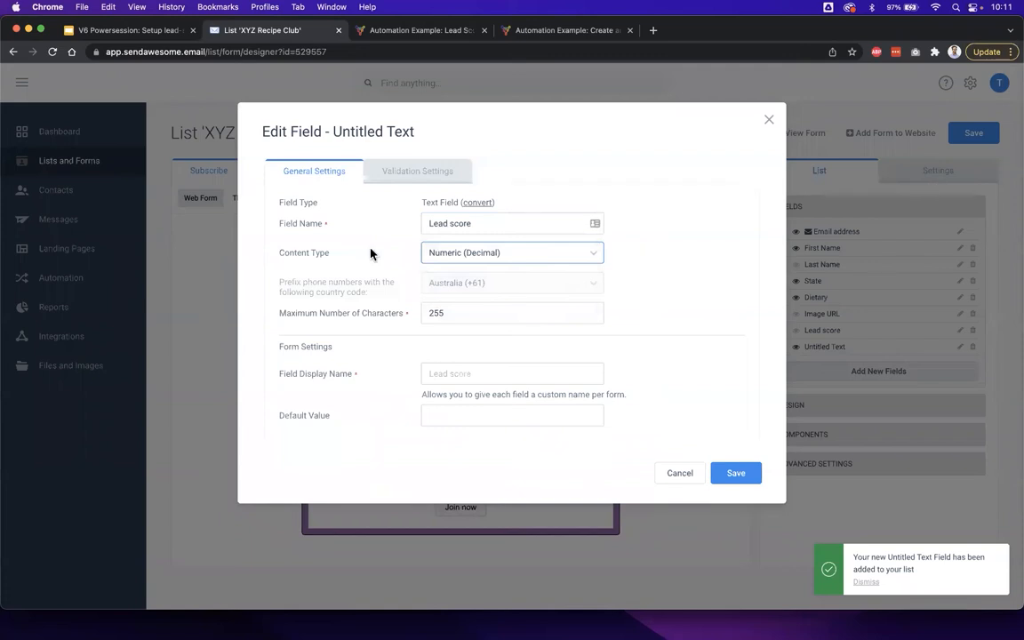
pyautogui.click(324, 251)
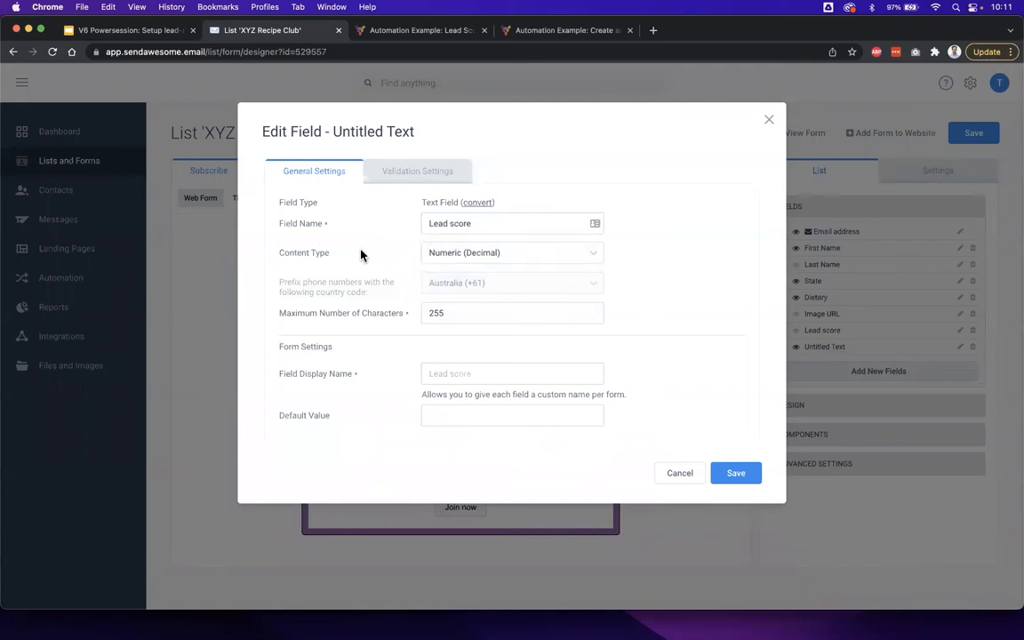
pyautogui.click(455, 252)
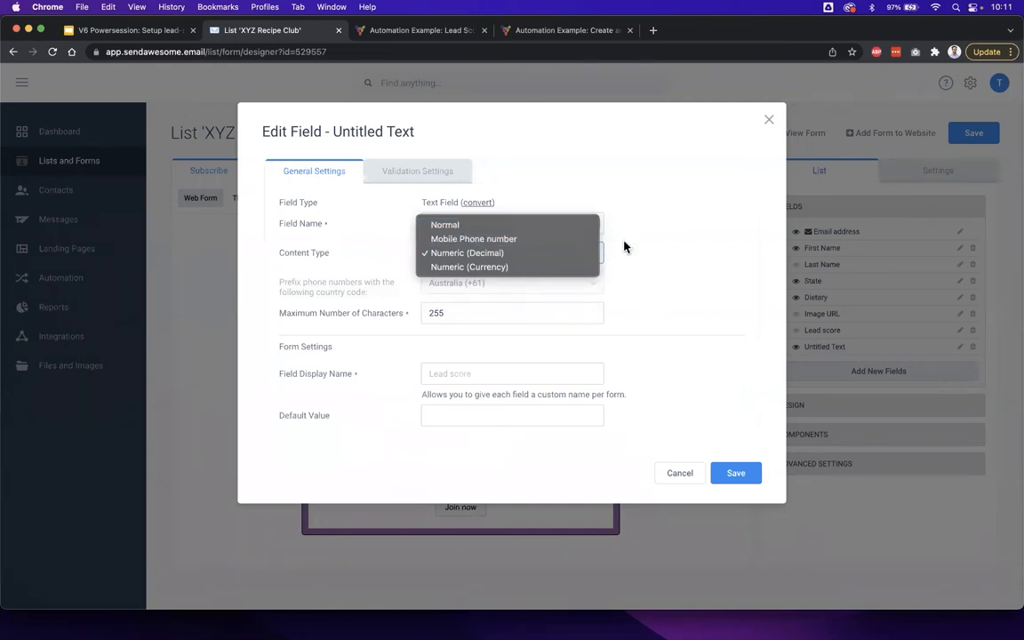
pyautogui.click(499, 254)
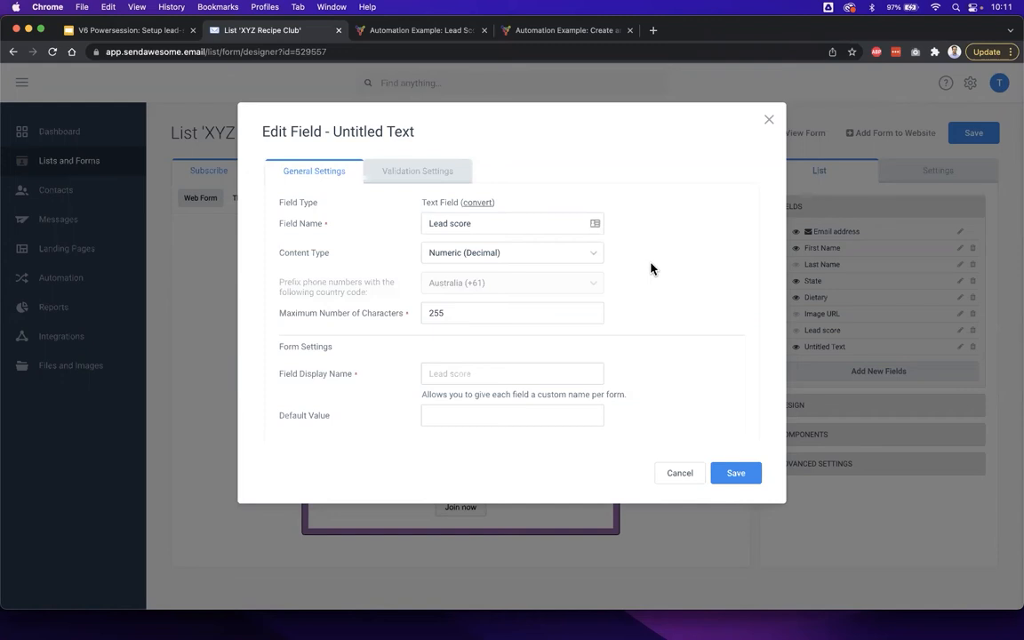
# - Switch the field's content type to Normal, and set it back to Numeric (Decimal)
pyautogui.click(555, 253)
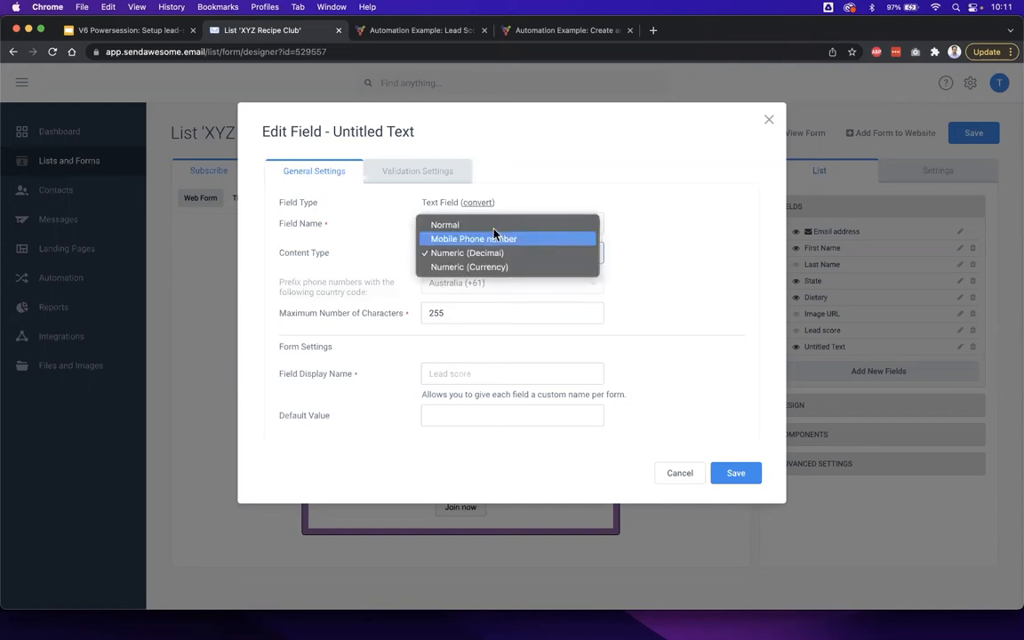
pyautogui.click(462, 225)
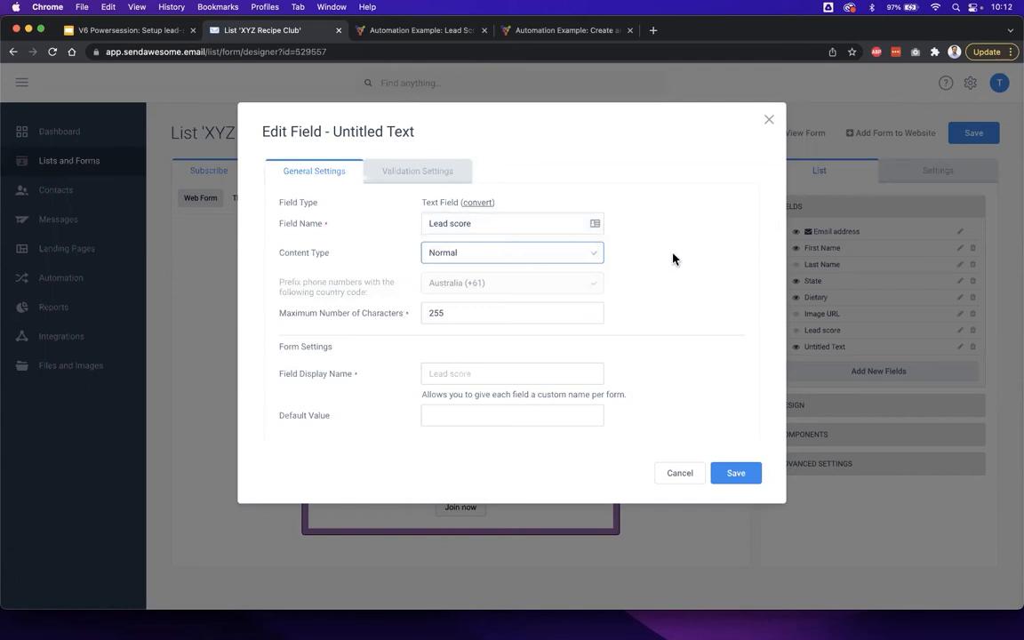
pyautogui.click(549, 254)
pyautogui.click(495, 281)
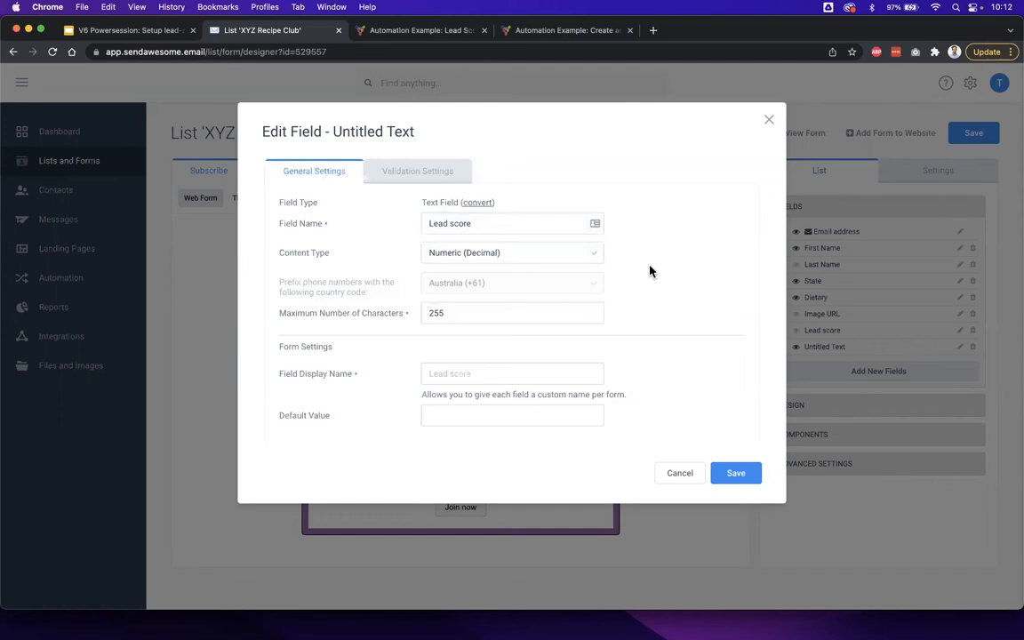
# - Close the field settings without saving and reload the form designer to discard the added text field
pyautogui.click(769, 122)
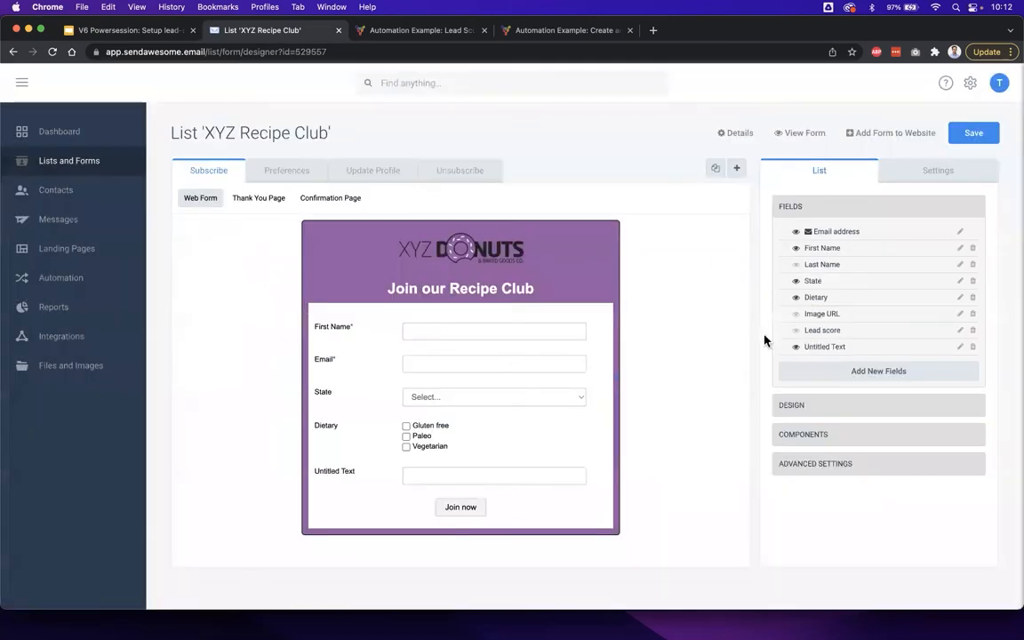
pyautogui.press('super+r')
pyautogui.click(577, 254)
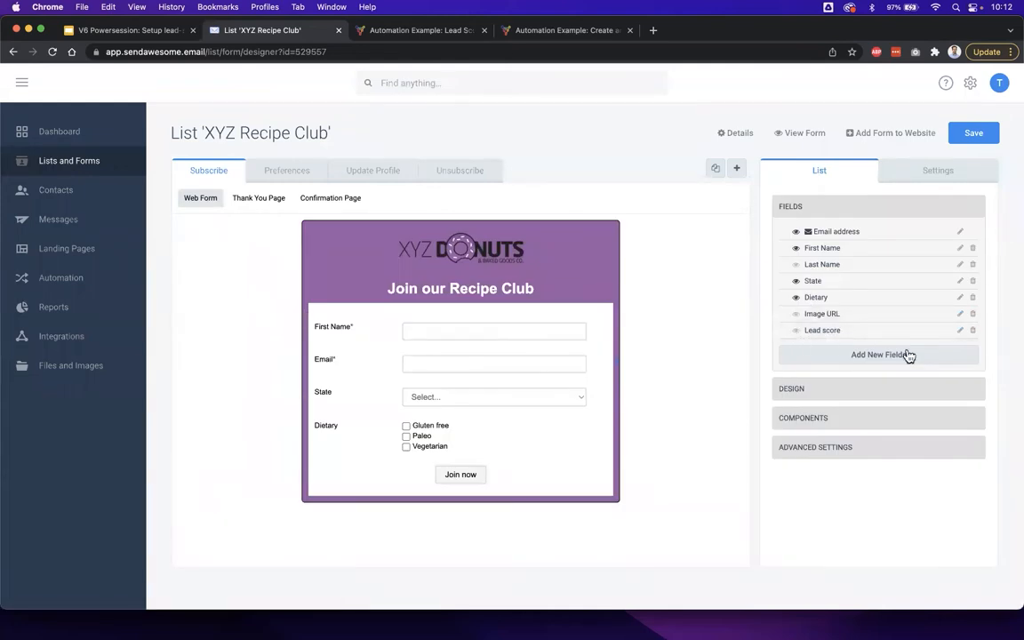
# - Show the existing Lead score field on the subscribe web form, and hide it again
pyautogui.click(797, 331)
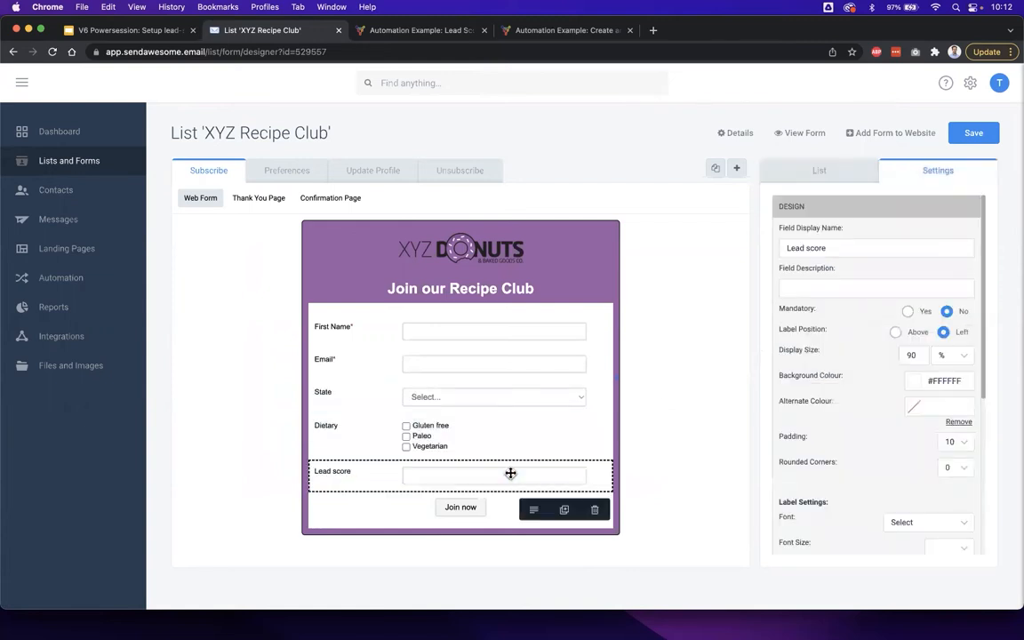
pyautogui.click(596, 514)
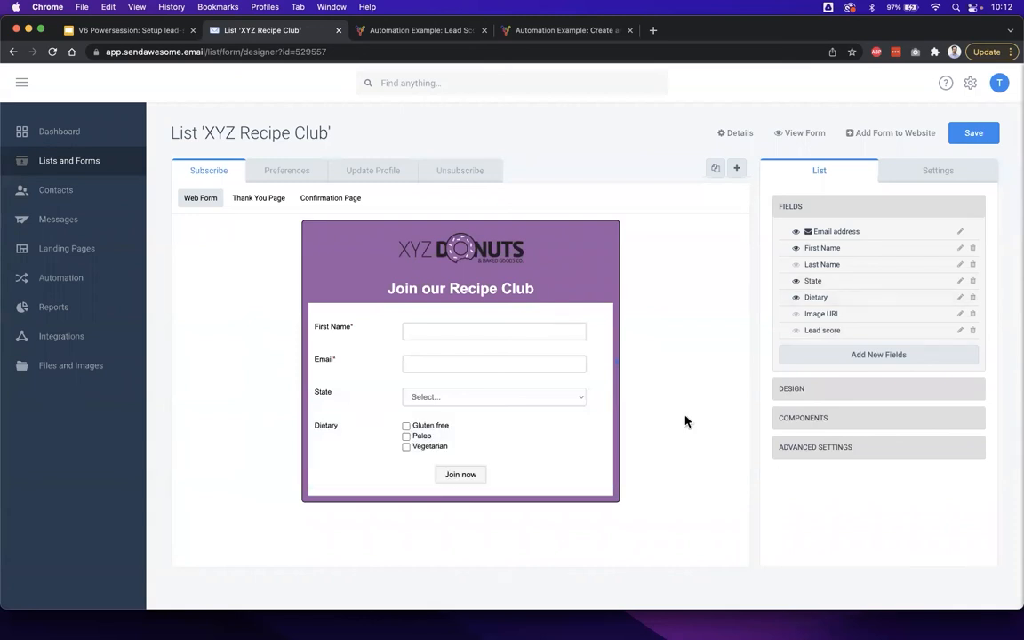
# - Switch to the Google Slides presentation and view the Step 5 automation slide and the Step 2 scoring matrix slide
pyautogui.click(158, 30)
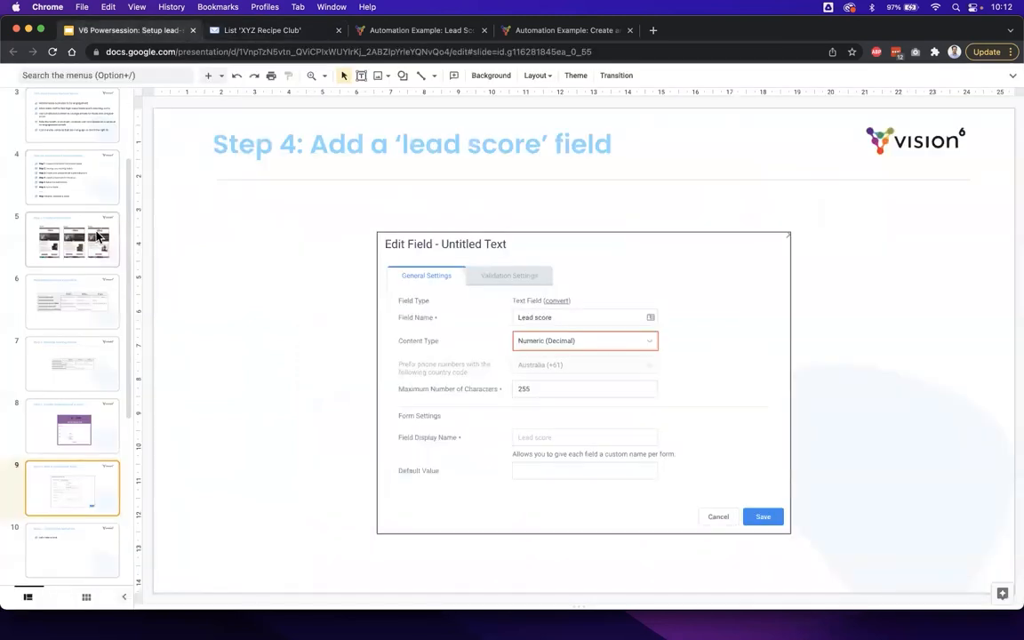
pyautogui.click(81, 551)
pyautogui.scroll(-5, 81, 551)
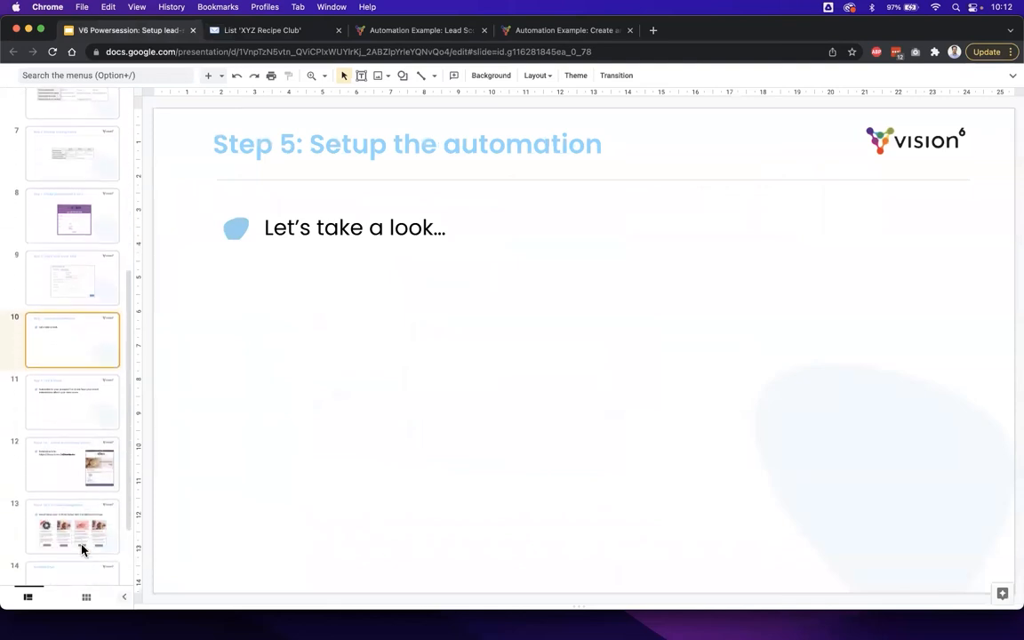
pyautogui.click(79, 167)
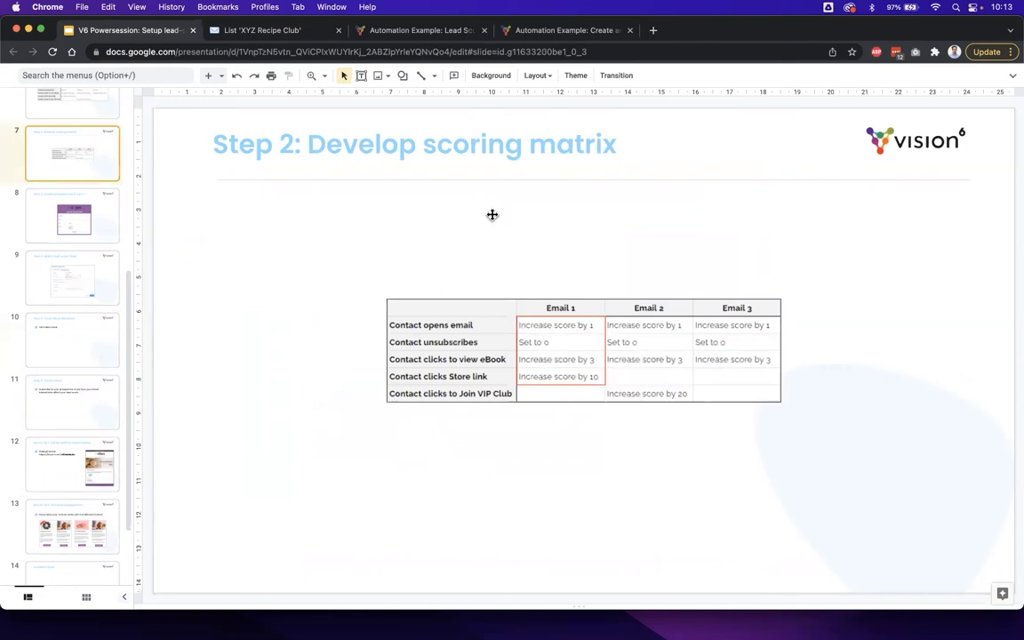
# - Return to the Vision6 web app and open the advanced automation workflow "PS XYZ Donuts: Nurture lead score [WIP]"
pyautogui.click(283, 35)
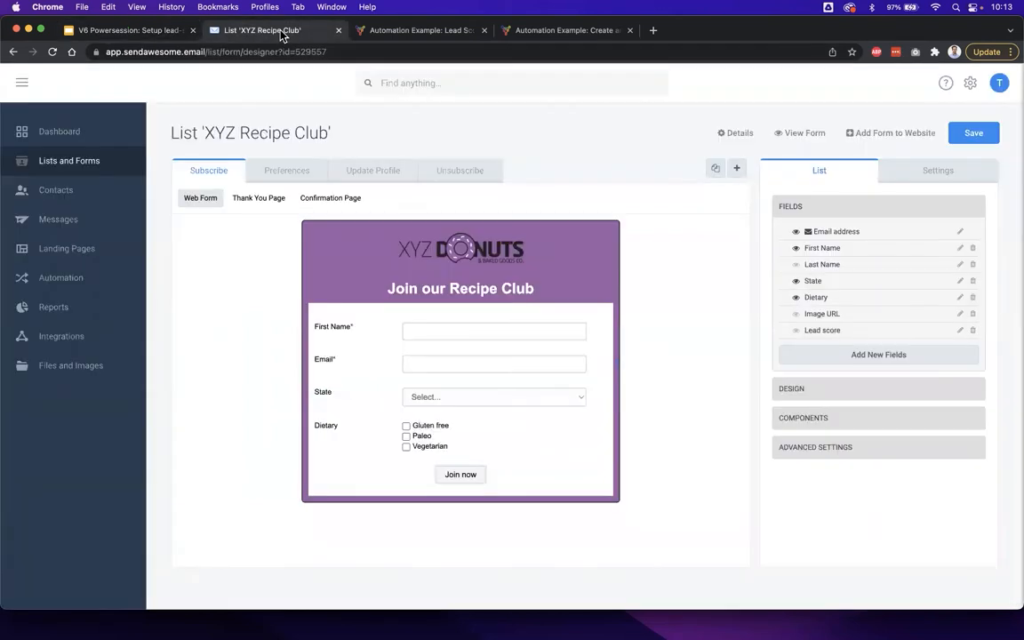
pyautogui.click(86, 281)
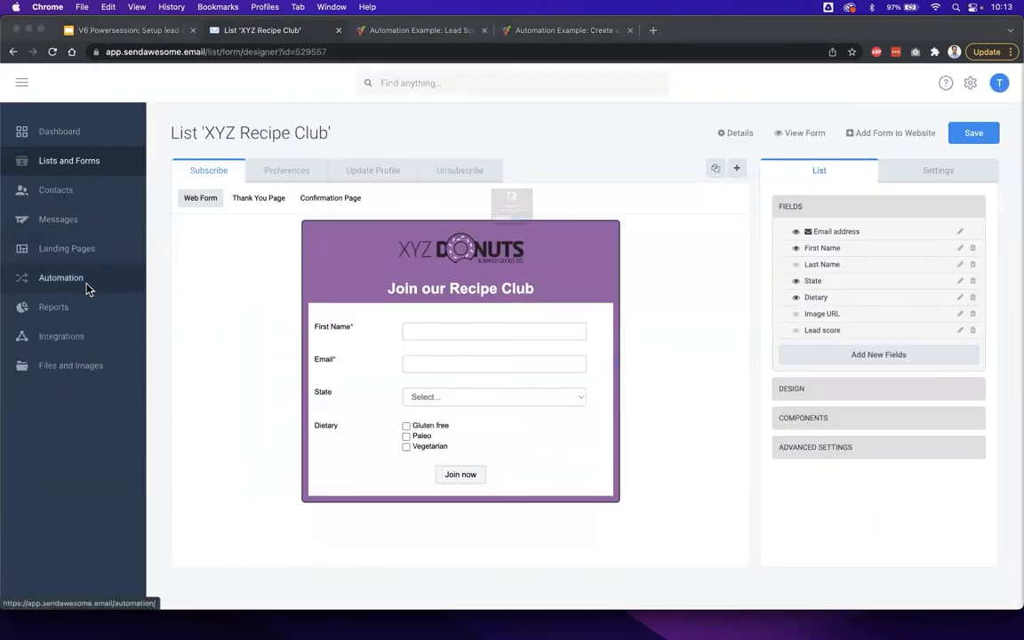
pyautogui.click(545, 253)
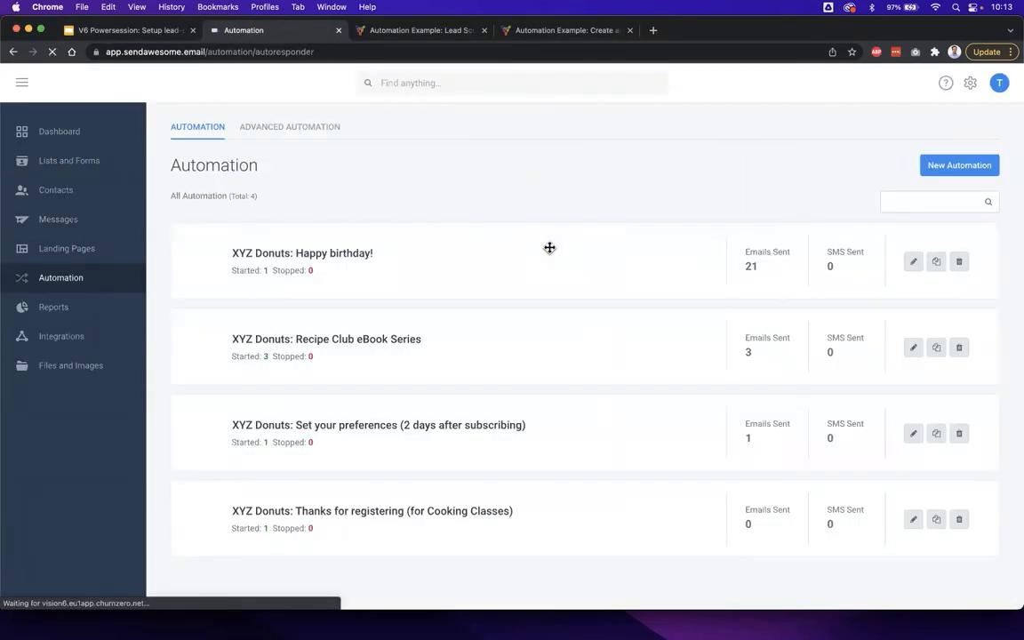
pyautogui.click(277, 129)
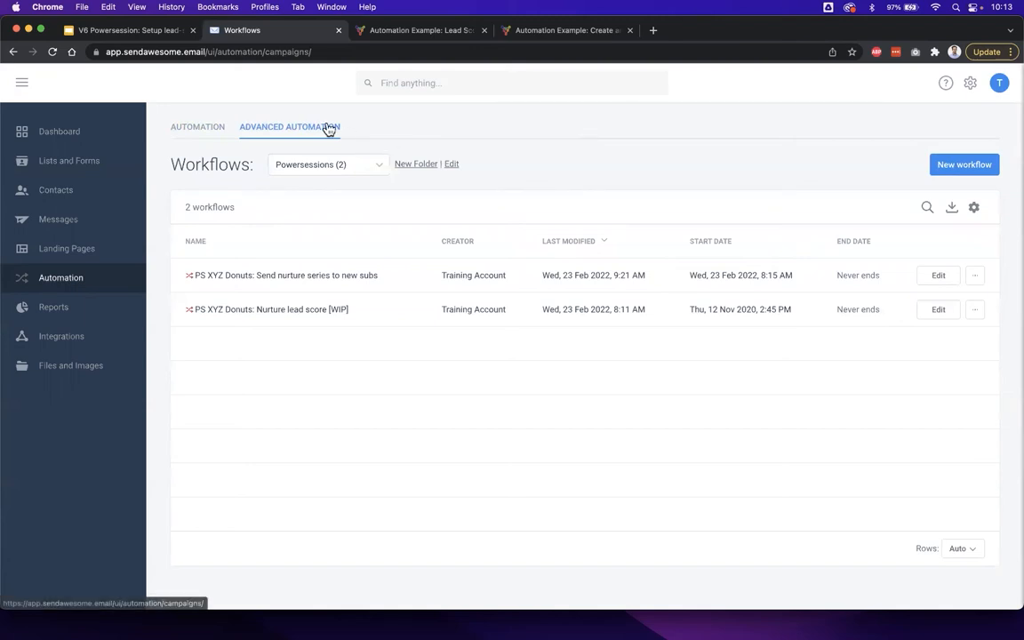
pyautogui.moveTo(373, 313); pyautogui.dragTo(246, 311)
pyautogui.click(281, 315)
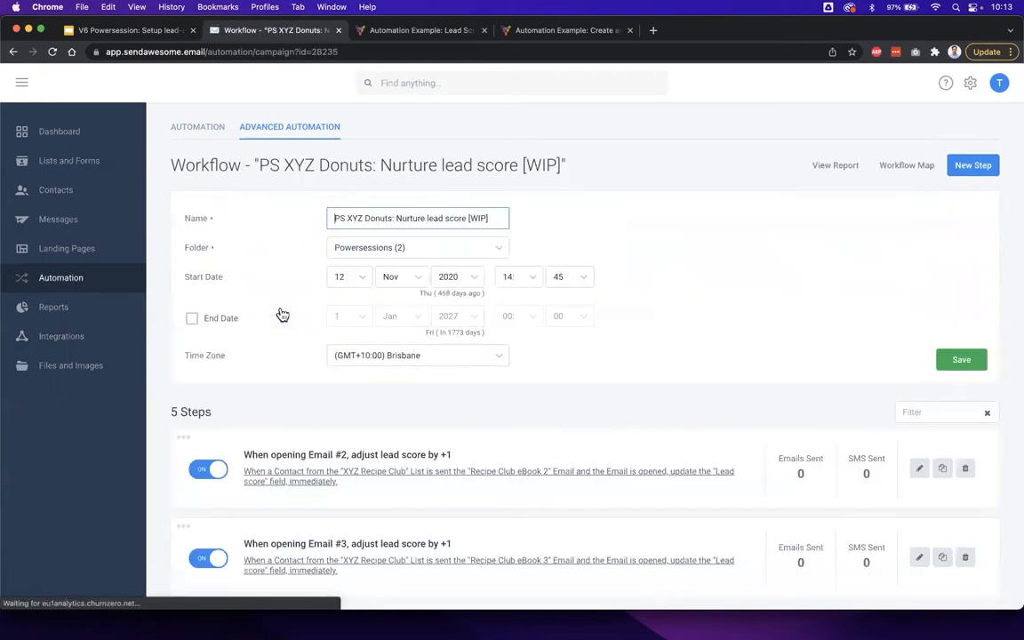
# - Compare the workflow's existing lead score steps with the scoring matrix in the presentation
pyautogui.click(131, 29)
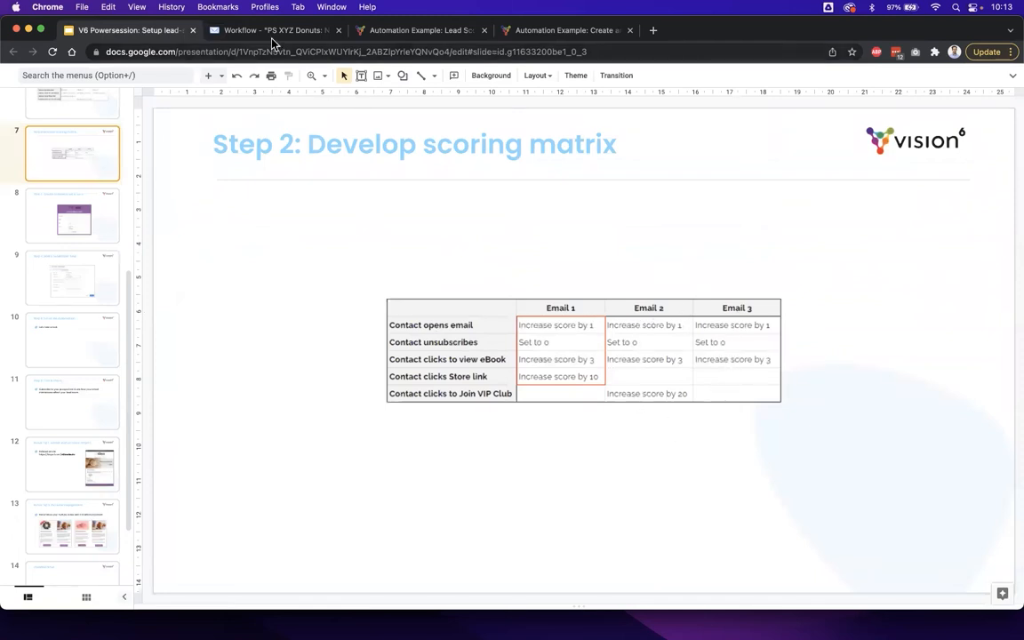
pyautogui.click(245, 32)
pyautogui.scroll(-3, 718, 384)
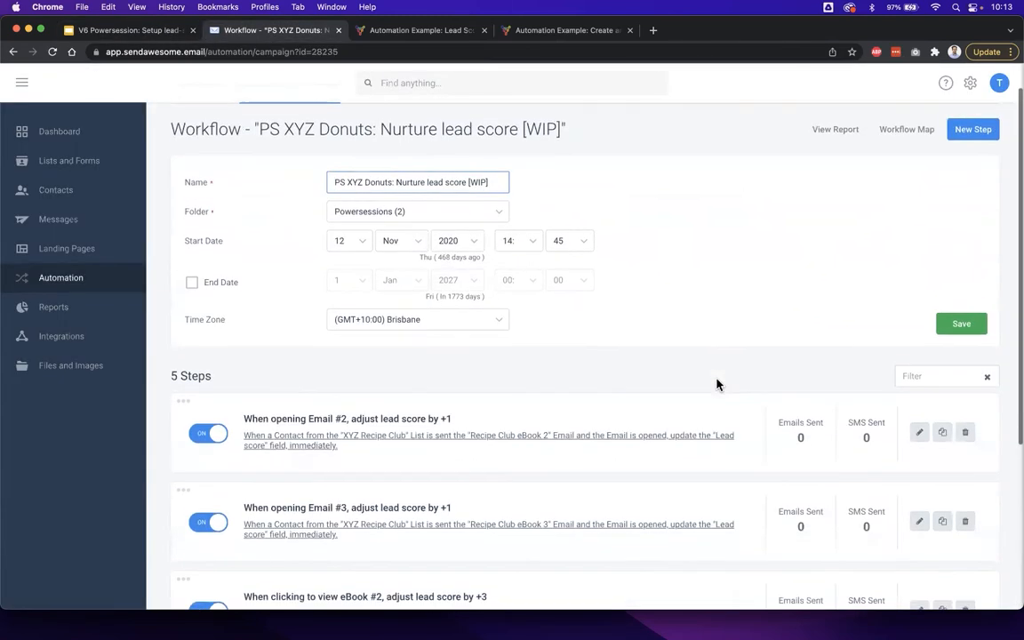
pyautogui.scroll(-6, 718, 384)
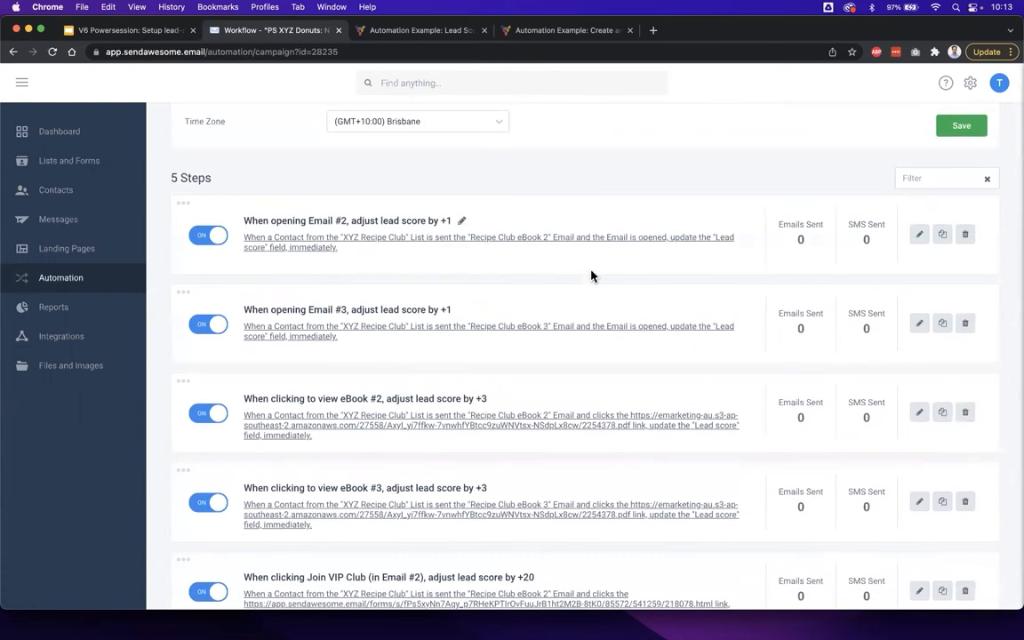
pyautogui.click(462, 221)
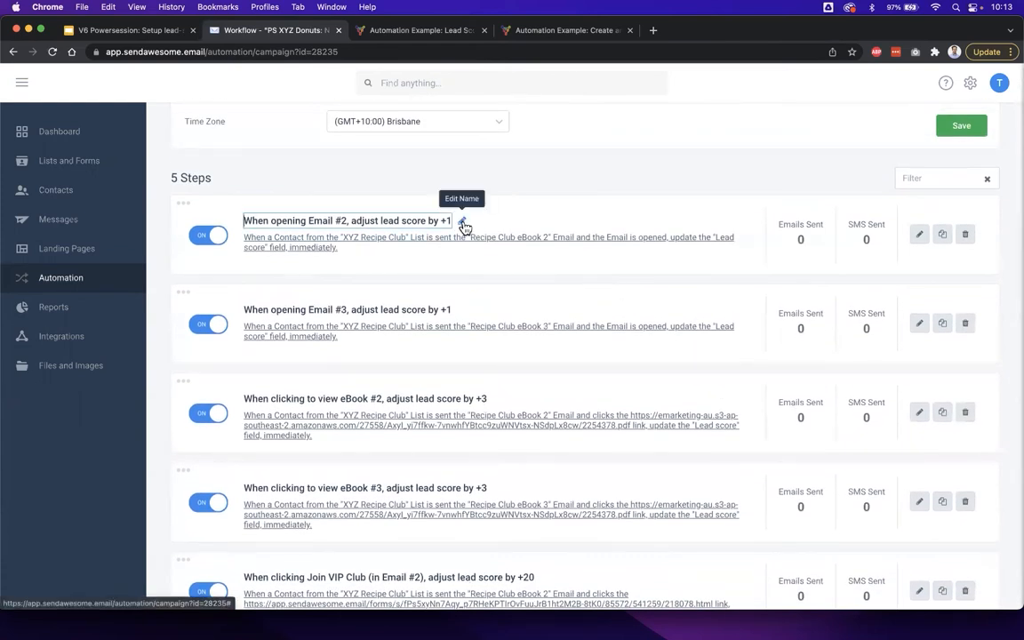
pyautogui.click(457, 183)
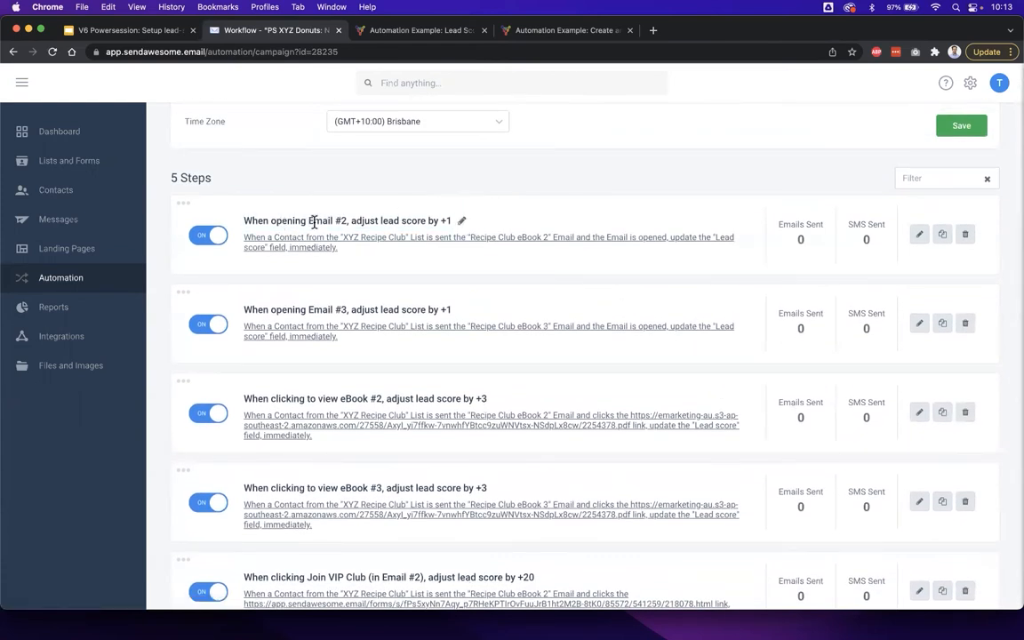
pyautogui.scroll(-2, 536, 291)
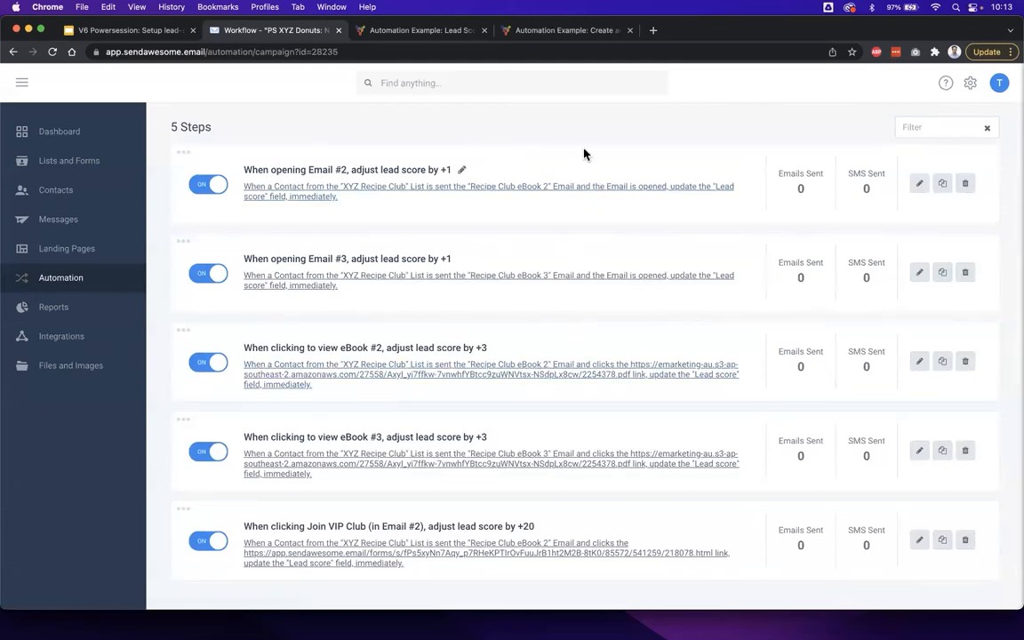
pyautogui.scroll(3, 584, 153)
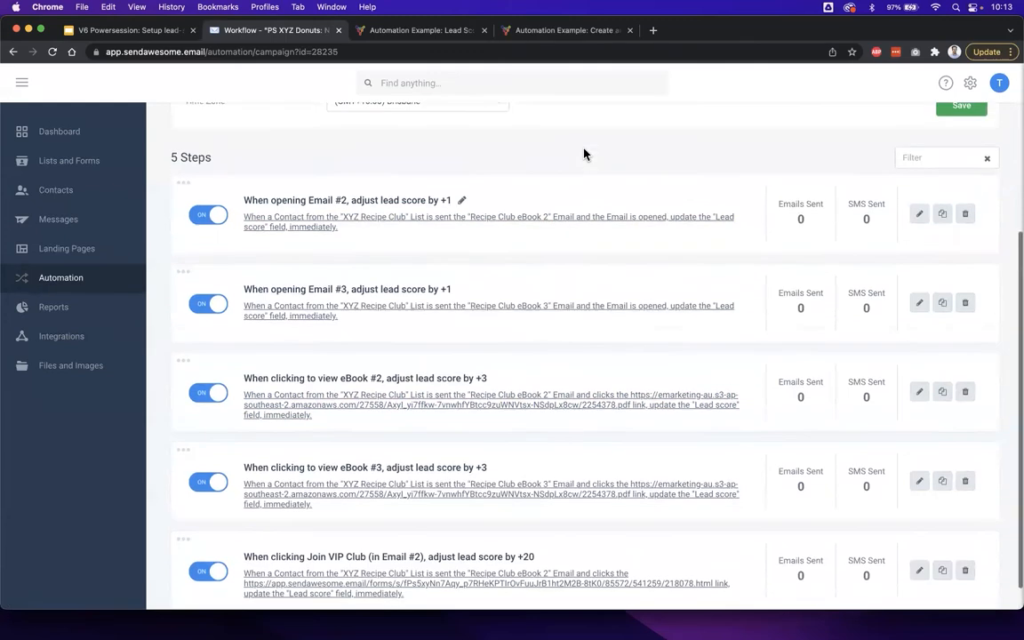
pyautogui.scroll(2, 585, 153)
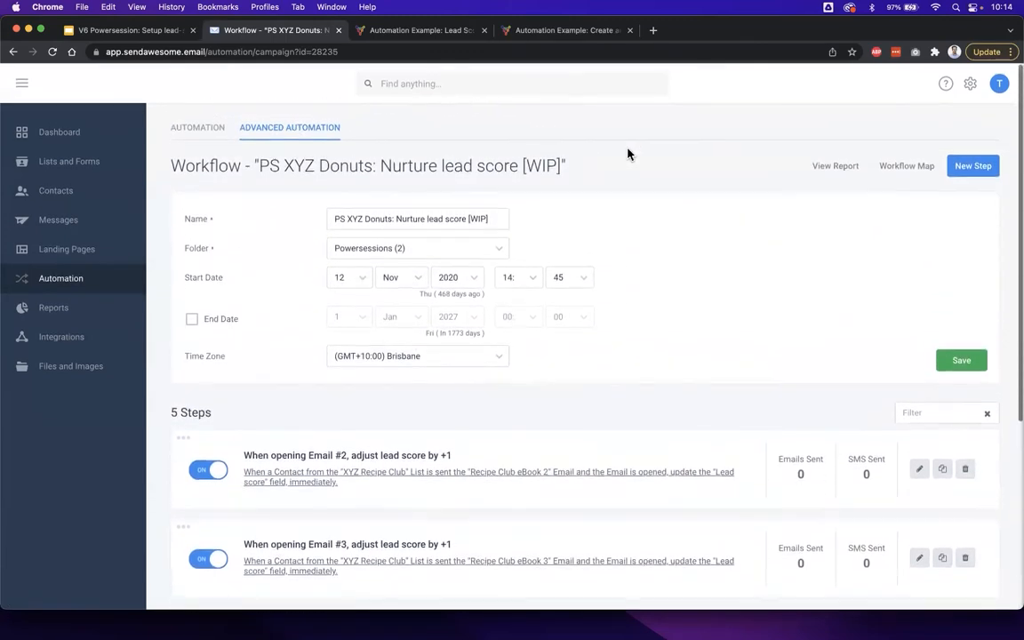
# - Add a workflow step that relates to the message Recipe Club eBook 1 from the XYZ Recipe Club comms folder being sent
pyautogui.click(971, 168)
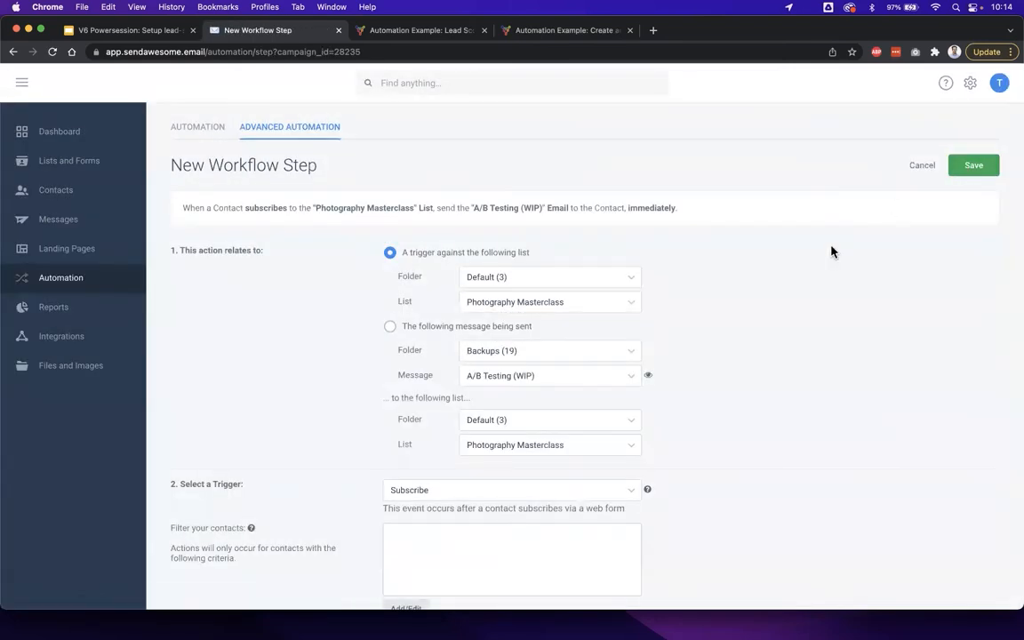
pyautogui.scroll(-2, 802, 304)
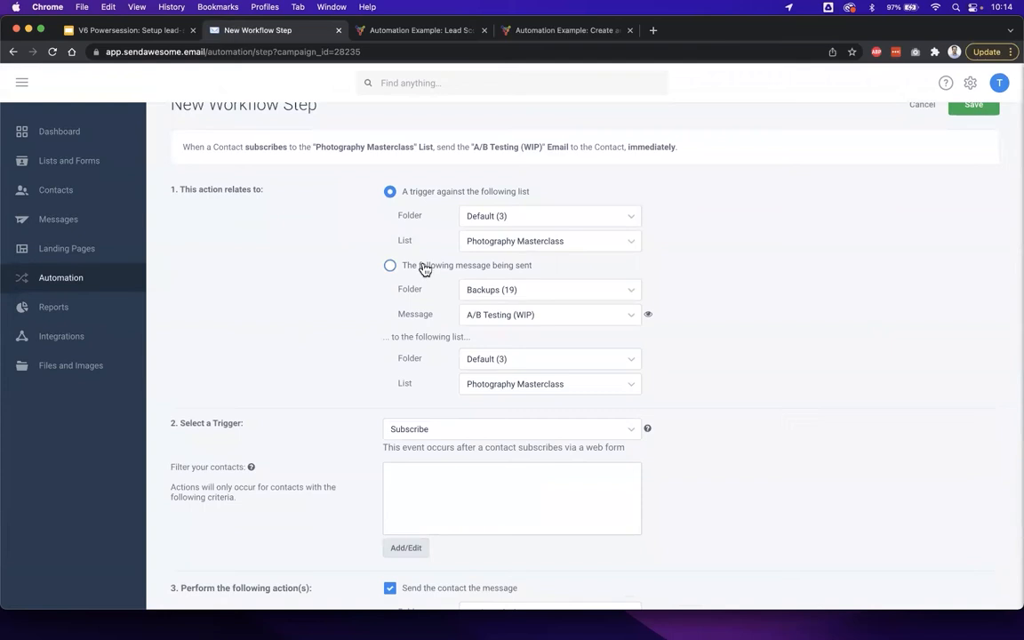
pyautogui.click(161, 33)
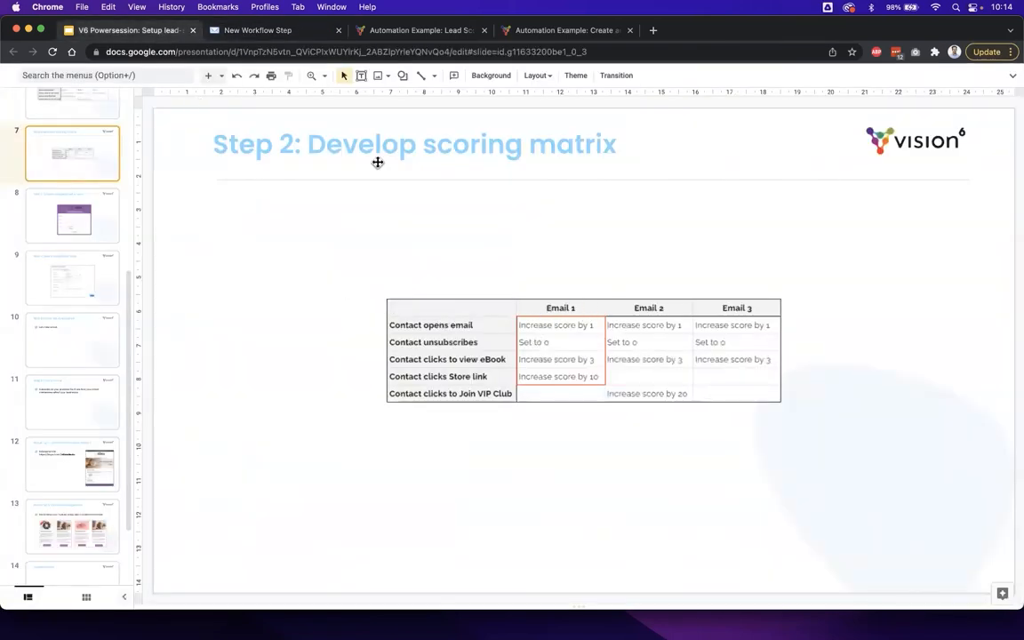
pyautogui.click(234, 29)
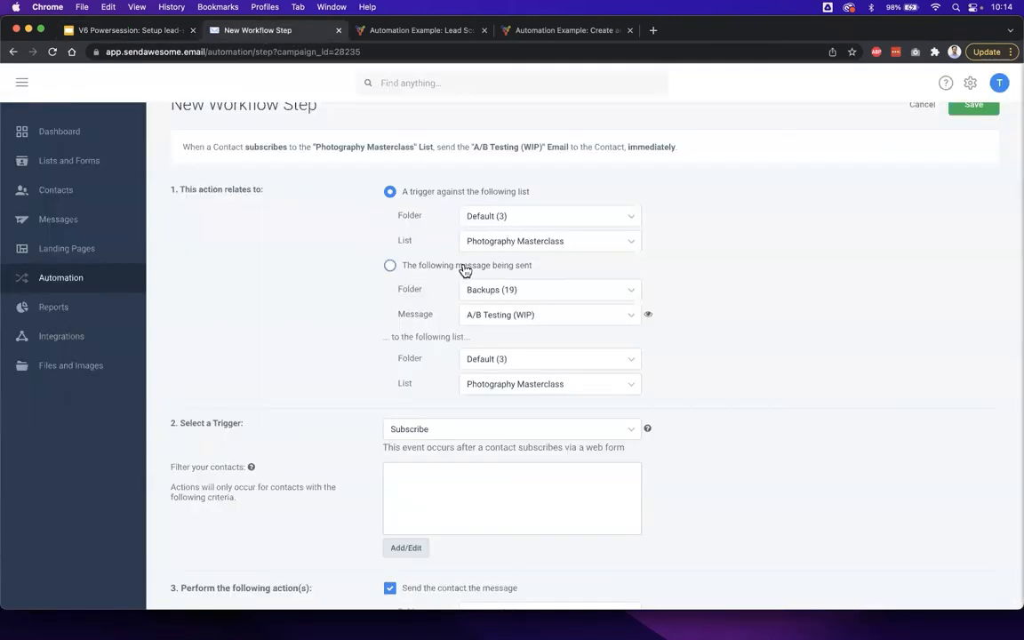
pyautogui.click(411, 269)
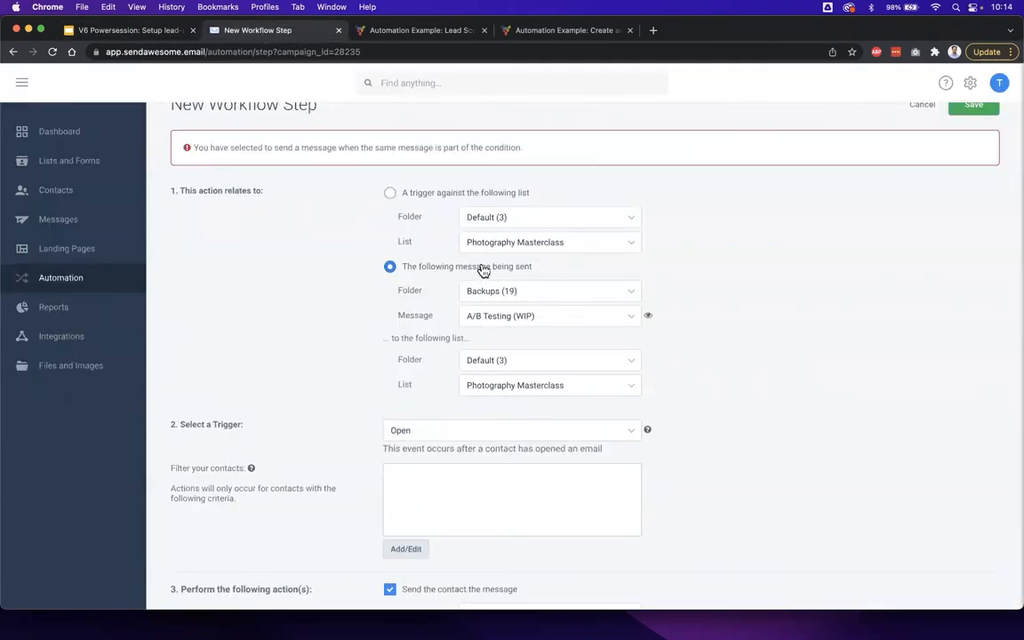
pyautogui.click(529, 288)
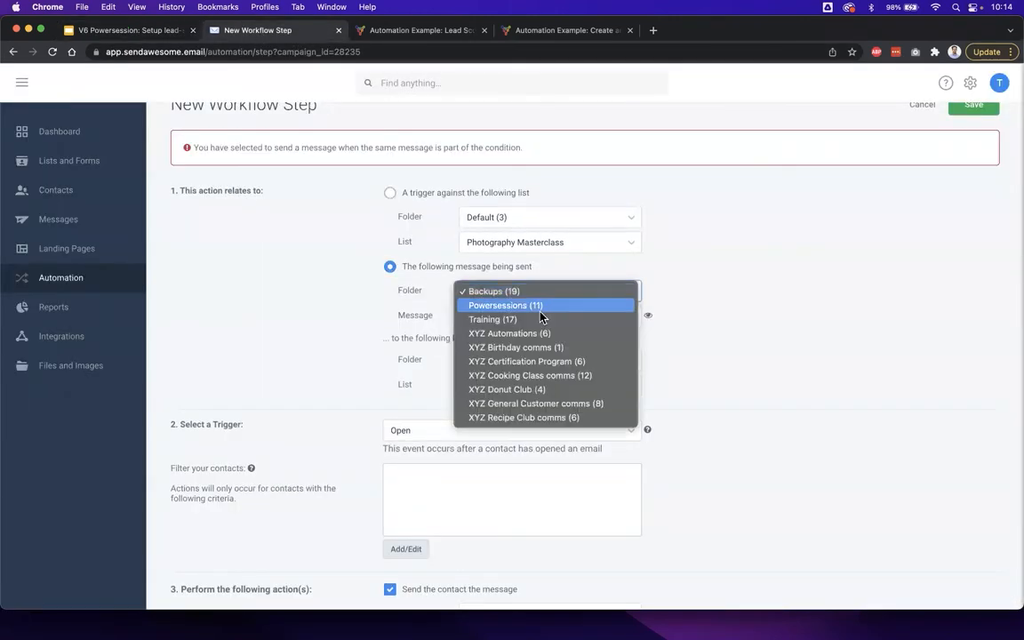
pyautogui.click(552, 418)
pyautogui.click(541, 315)
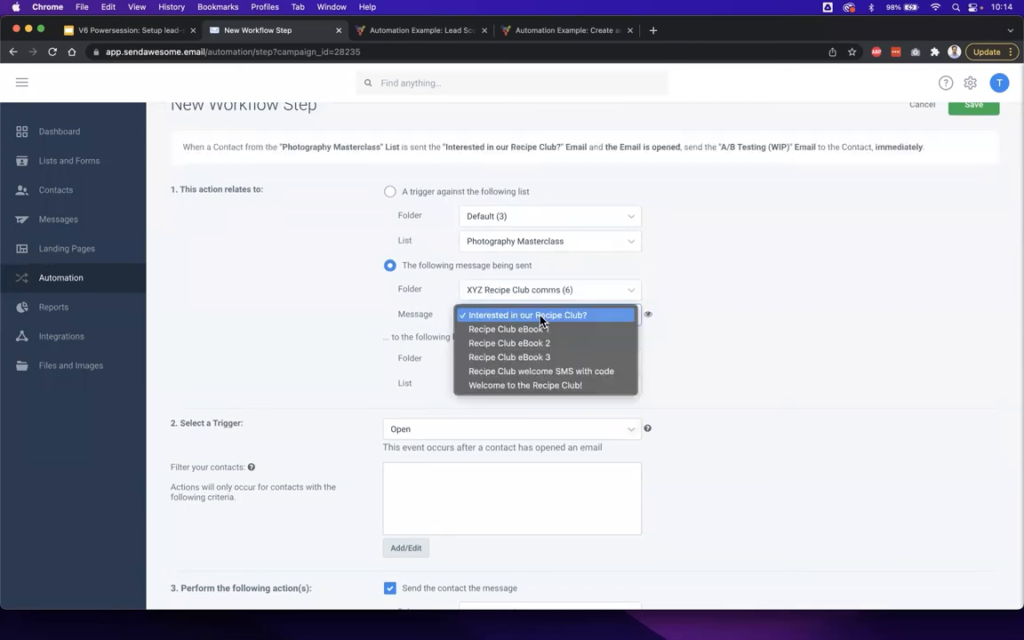
pyautogui.click(563, 332)
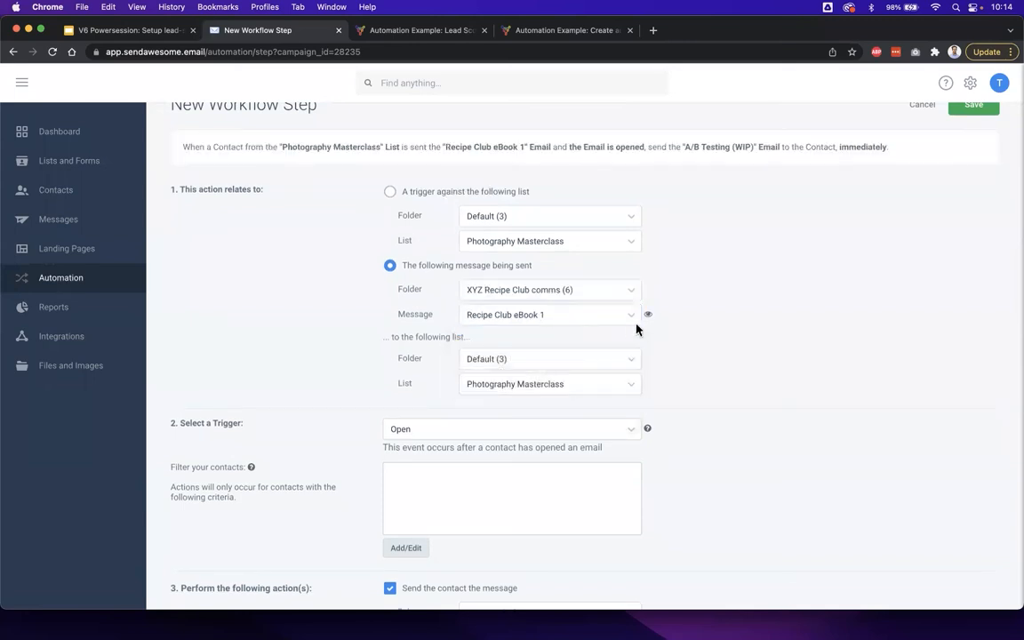
# - Set the message's recipient list to XYZ Recipe Club from the XYZ Lists folder
pyautogui.scroll(-2, 713, 339)
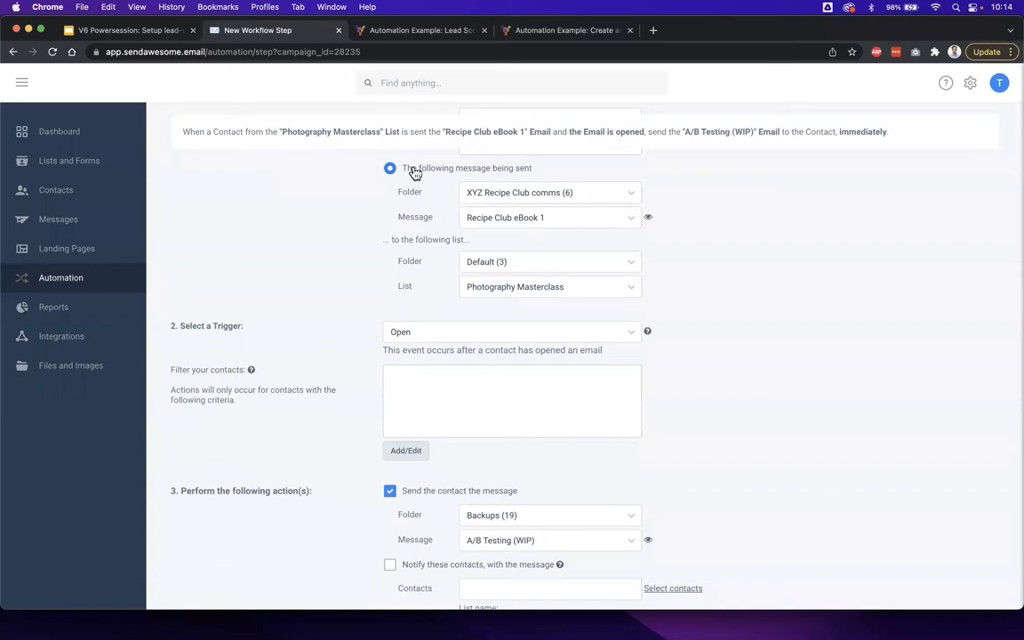
pyautogui.click(510, 263)
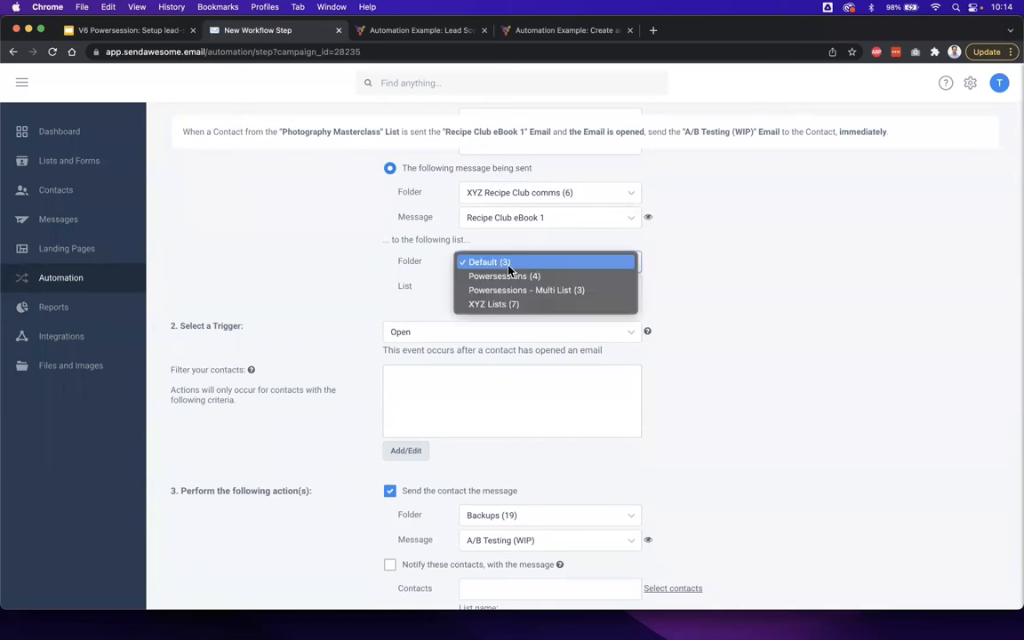
pyautogui.click(520, 303)
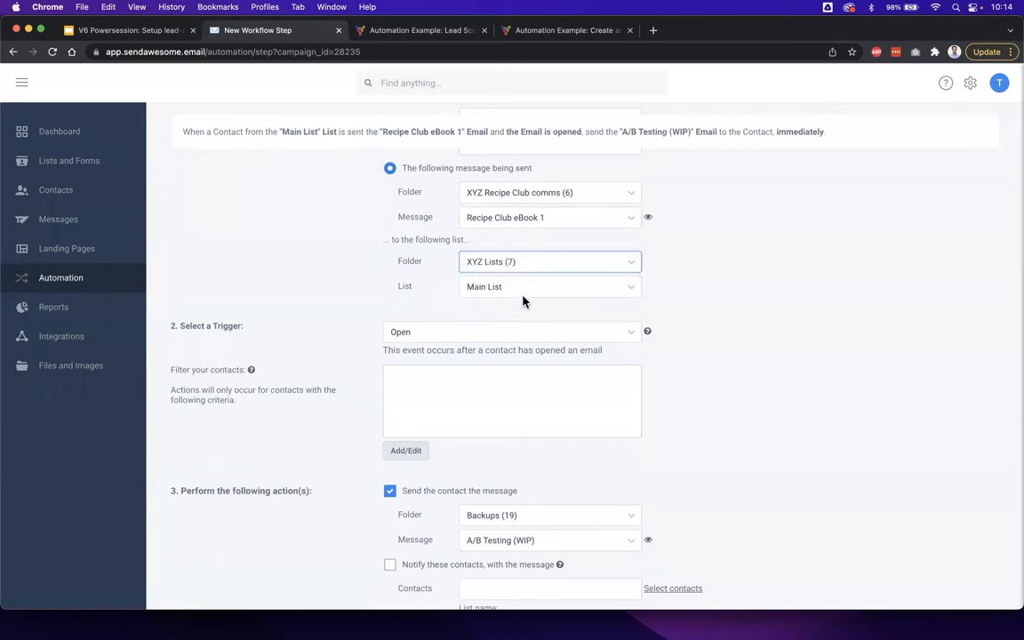
pyautogui.click(525, 289)
pyautogui.click(530, 344)
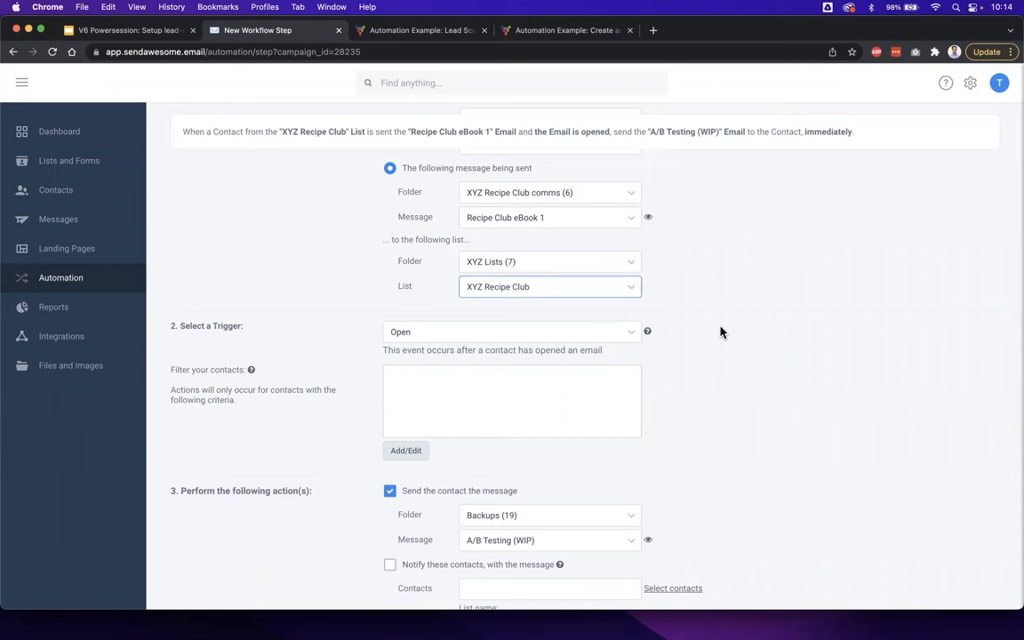
pyautogui.click(693, 259)
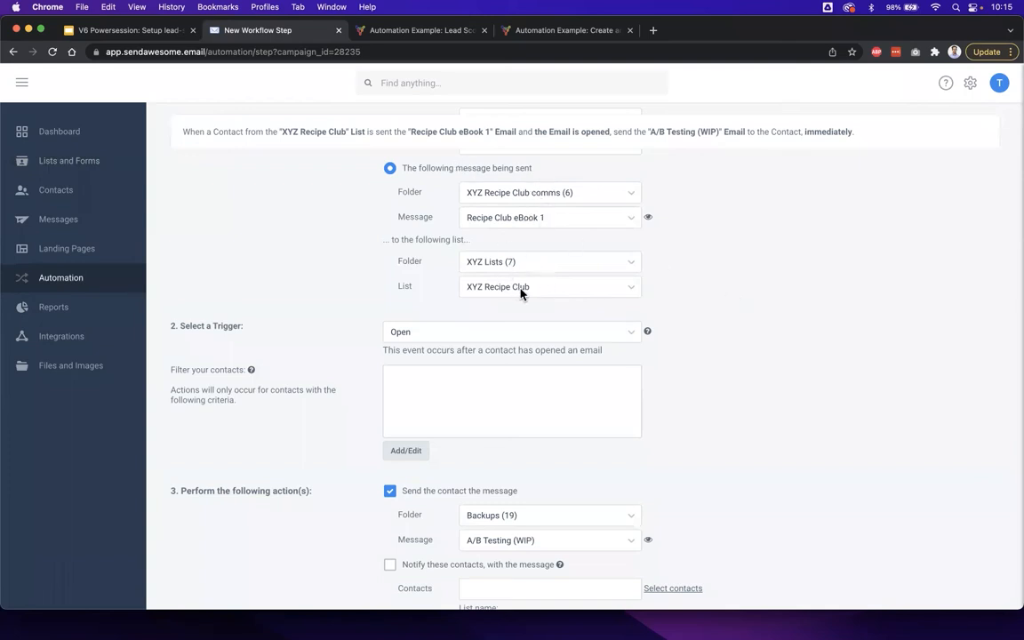
# - Check the new step's trigger against the Email 1 column of the scoring matrix, and examine the action settings
pyautogui.scroll(-2, 696, 355)
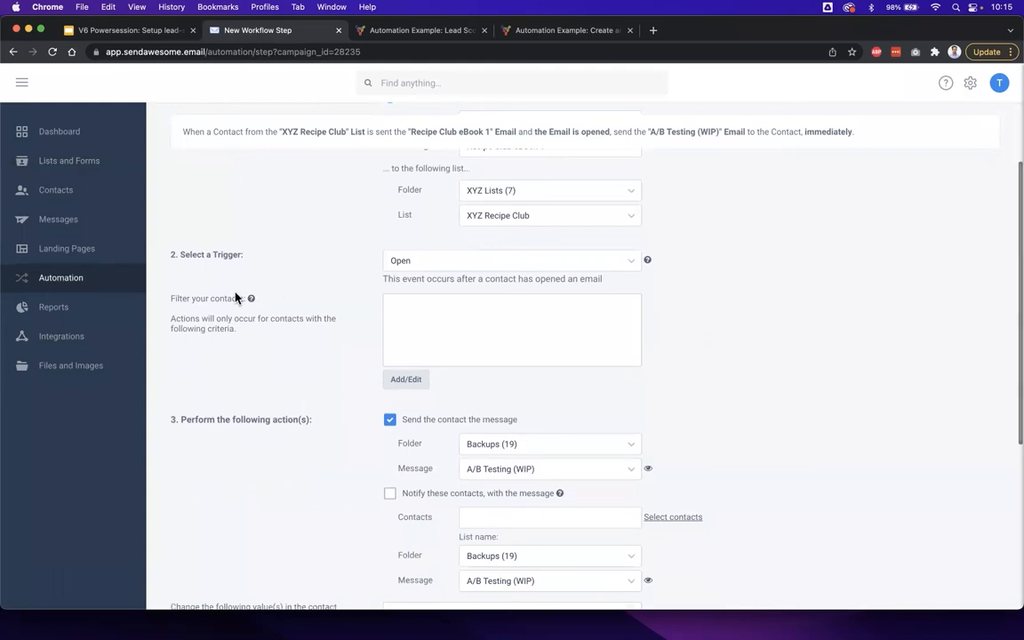
pyautogui.click(135, 29)
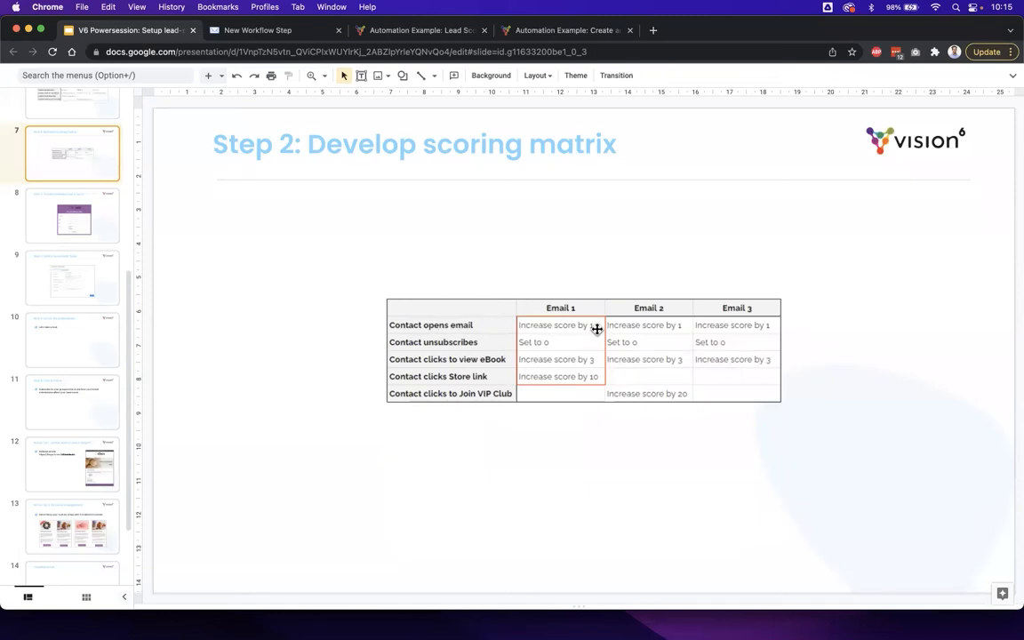
pyautogui.click(298, 38)
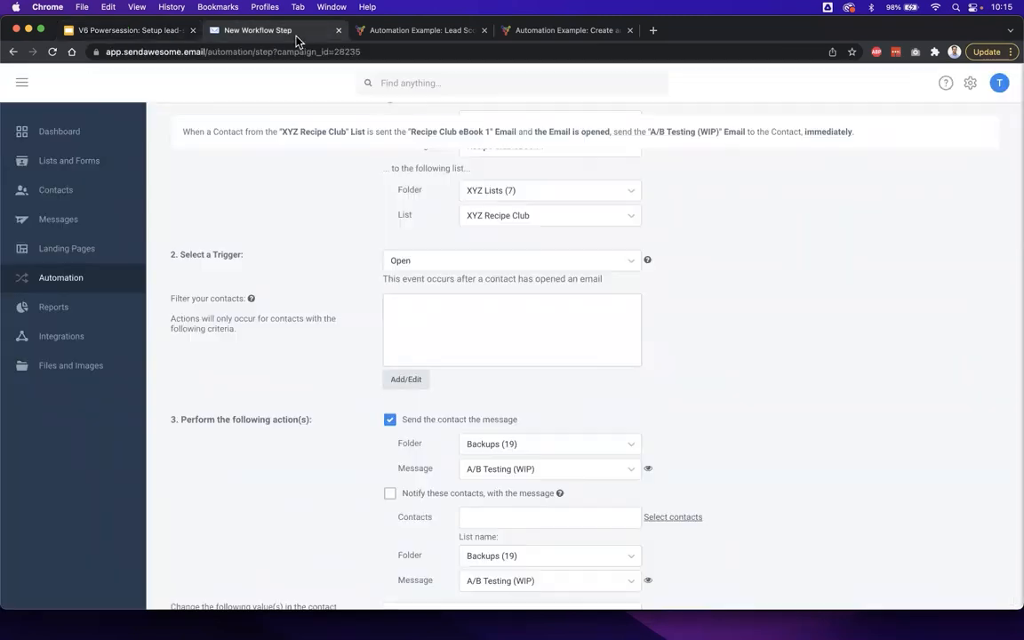
pyautogui.moveTo(173, 252); pyautogui.dragTo(280, 258)
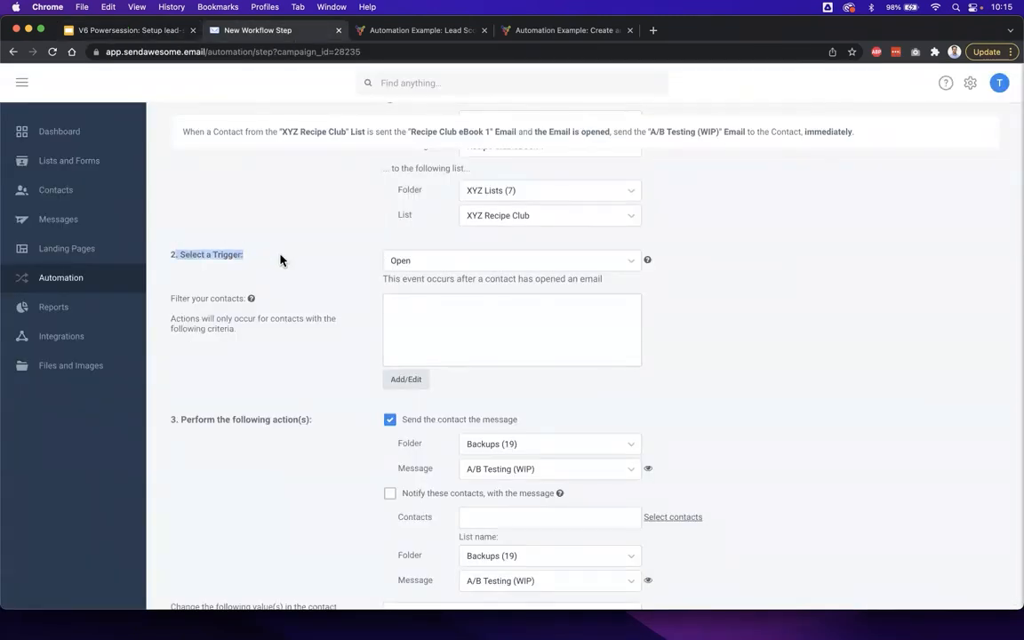
pyautogui.click(341, 290)
pyautogui.scroll(-2, 340, 294)
pyautogui.scroll(-2, 340, 294)
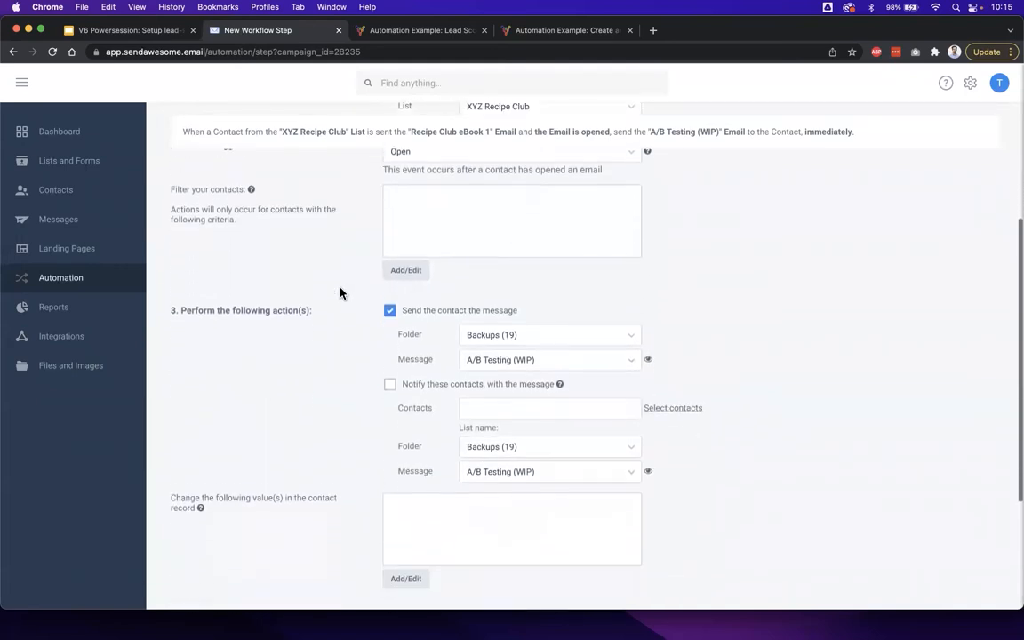
pyautogui.scroll(-1, 340, 294)
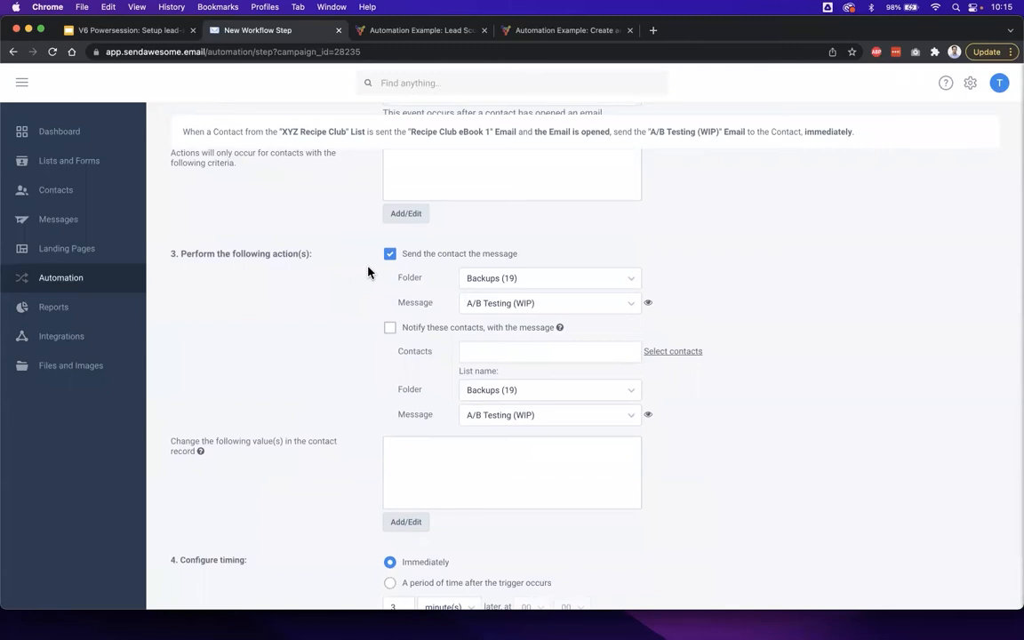
# - Turn off sending the contact a message in the new workflow step's actions
pyautogui.click(459, 257)
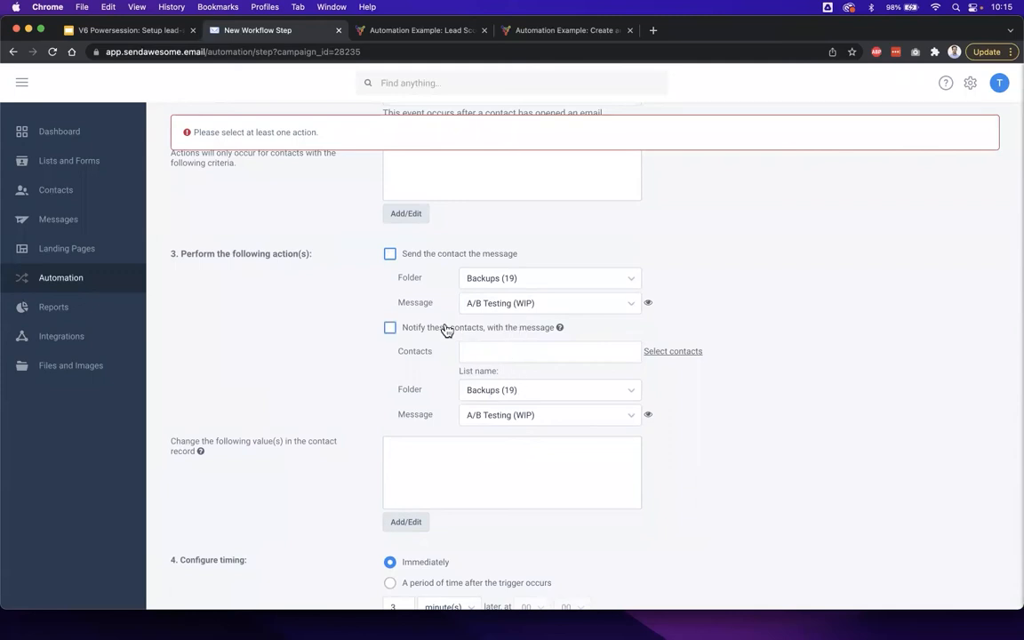
pyautogui.scroll(-2, 358, 371)
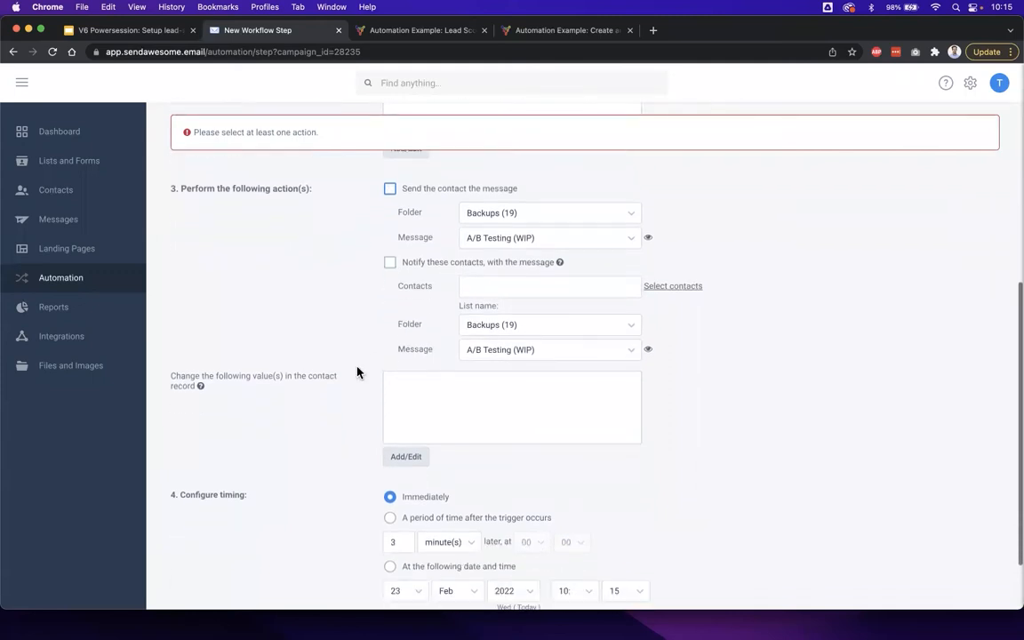
pyautogui.moveTo(170, 382); pyautogui.dragTo(221, 394)
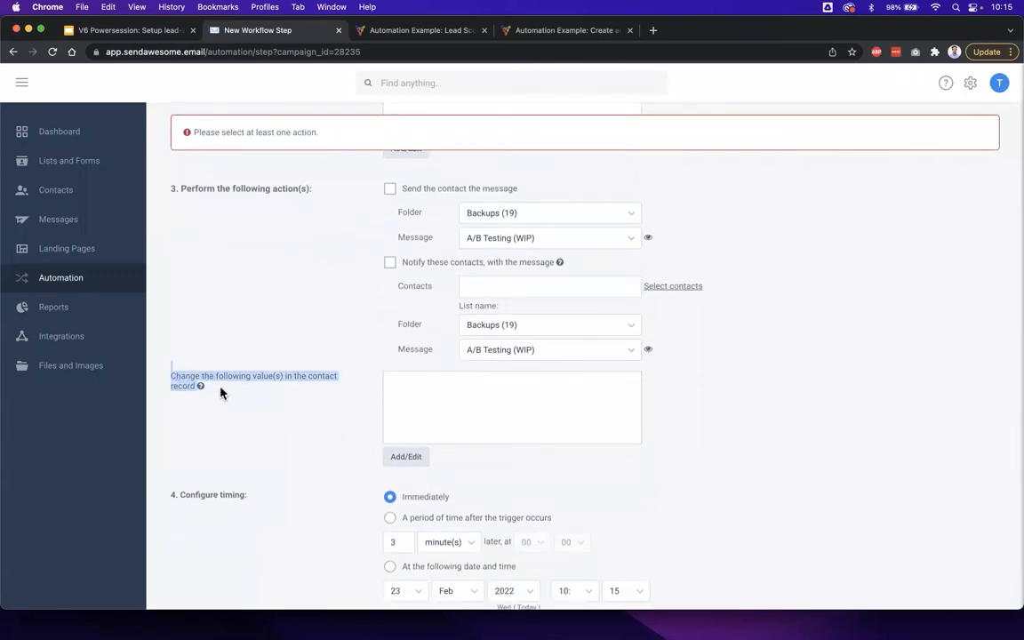
pyautogui.click(221, 393)
# - Add a contact record change that increments the Lead score field by 1, checking the value against the scoring matrix
pyautogui.click(413, 458)
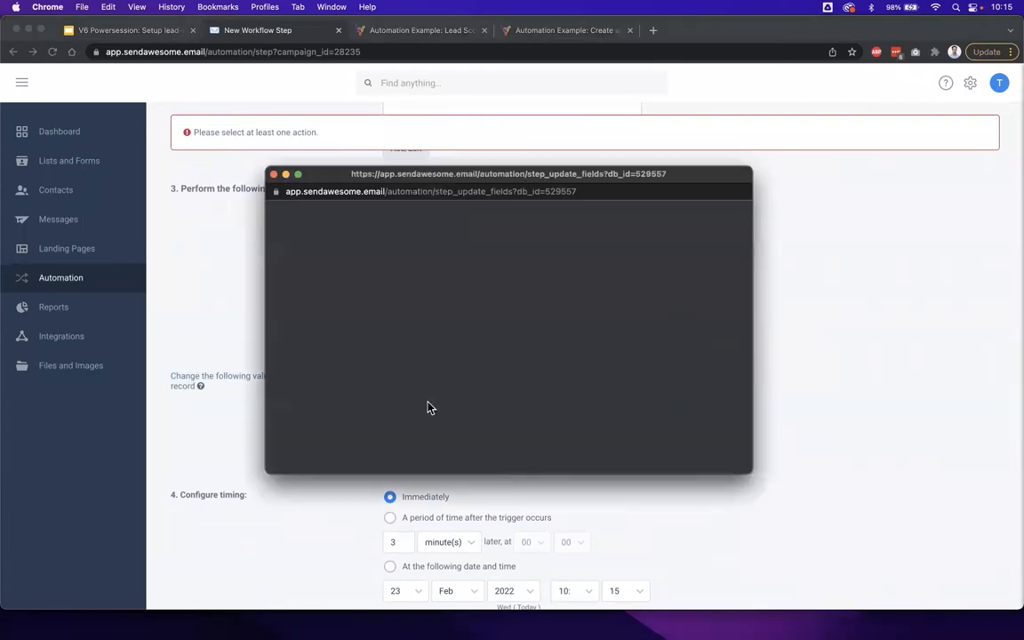
pyautogui.click(379, 245)
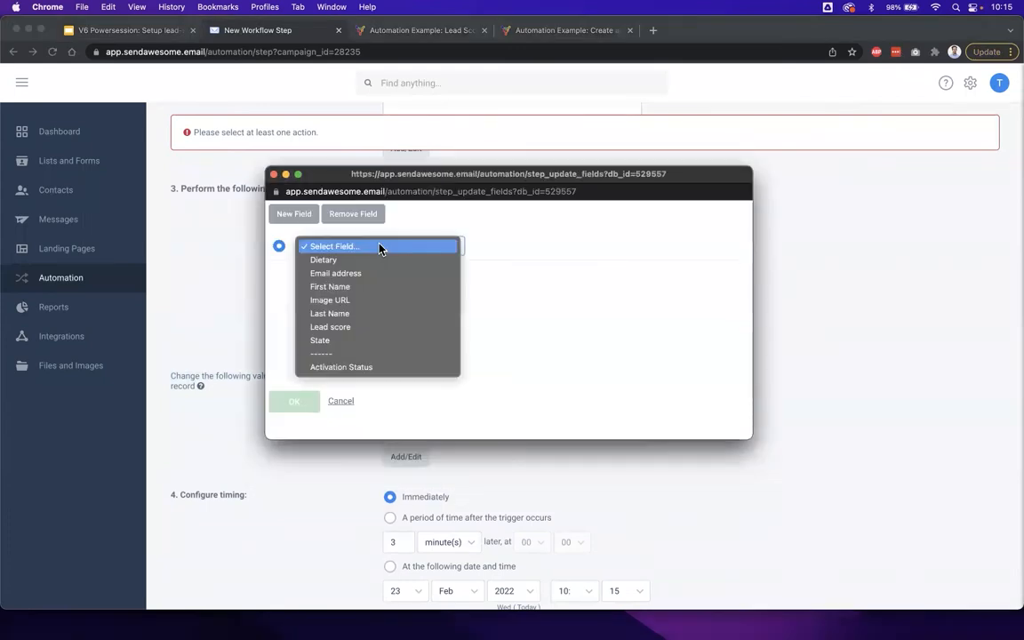
pyautogui.click(353, 331)
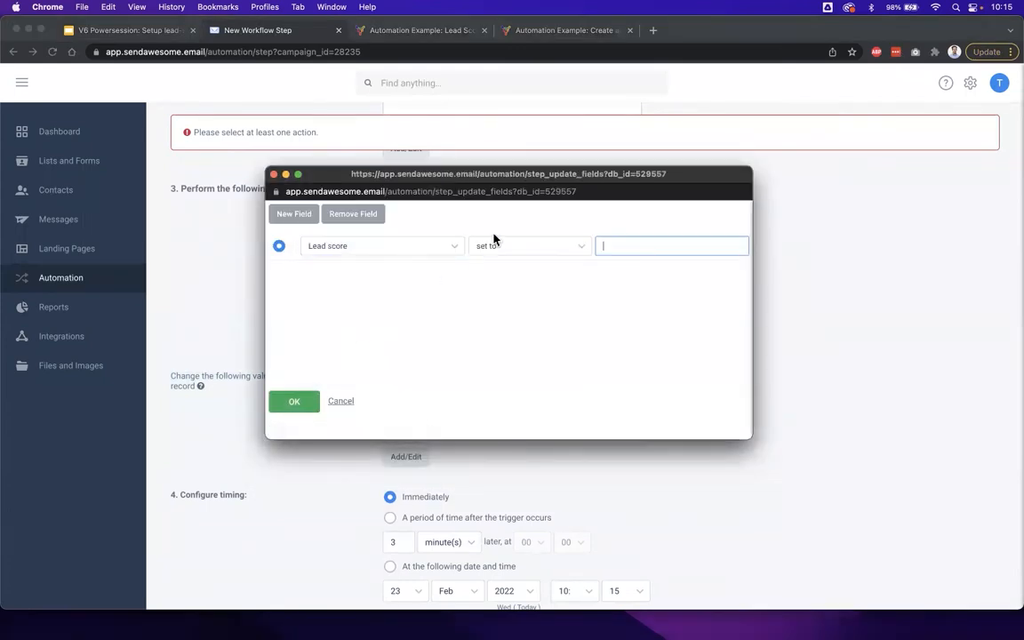
pyautogui.click(496, 246)
pyautogui.click(509, 274)
pyautogui.click(600, 249)
pyautogui.write('1')
pyautogui.click(123, 30)
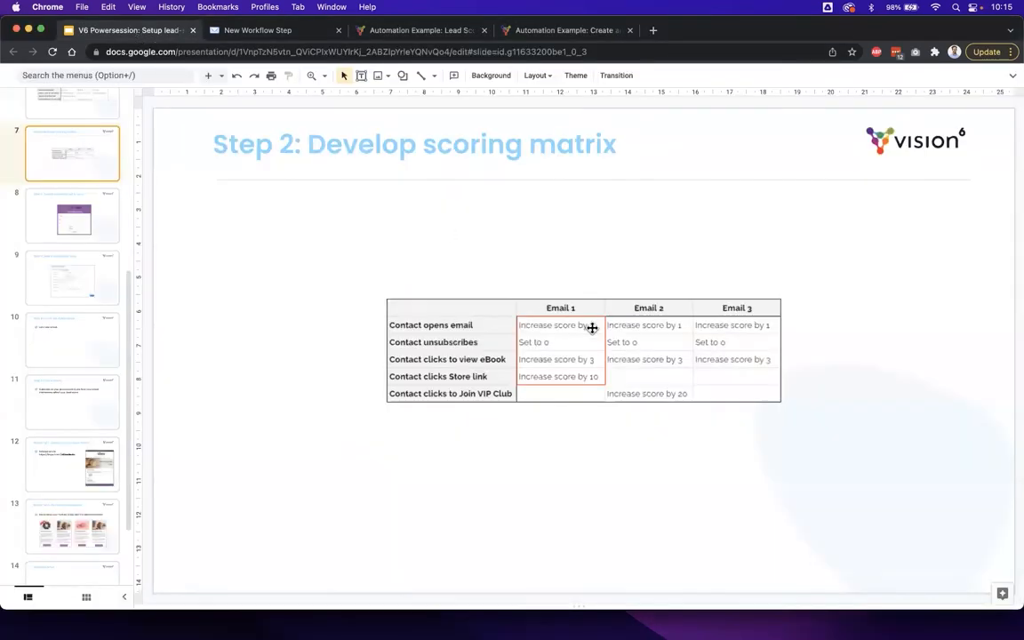
pyautogui.click(282, 28)
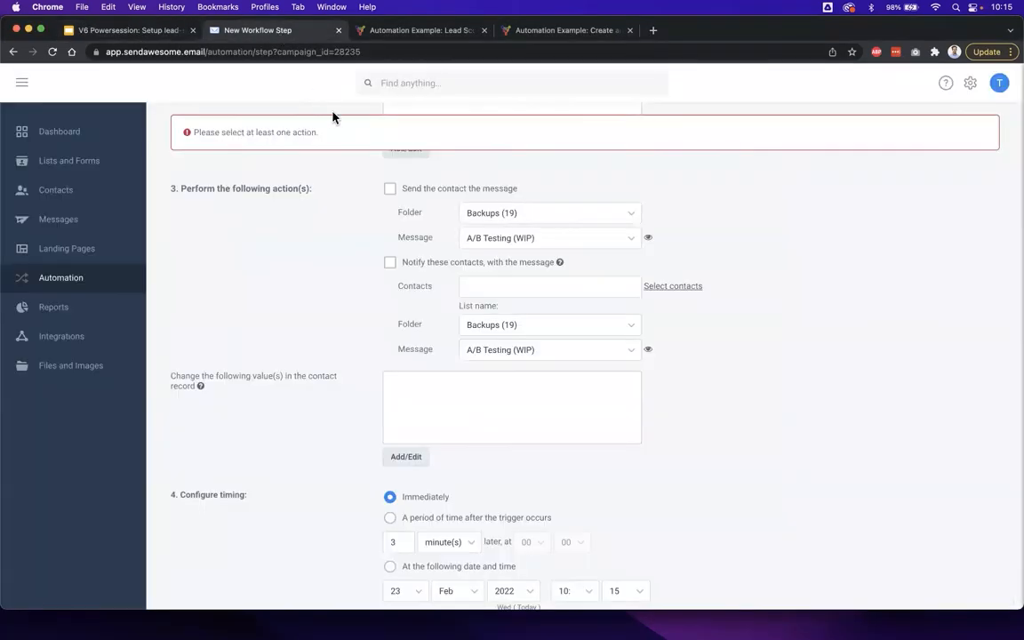
pyautogui.click(292, 401)
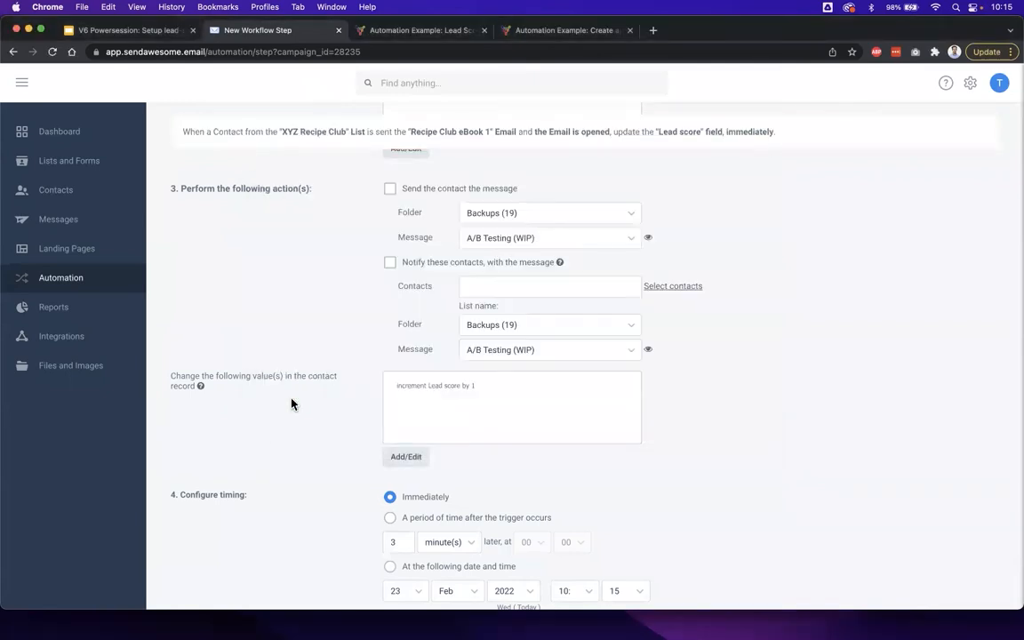
# - Save the workflow step with immediate timing and move it to the start of the workflow's step list
pyautogui.scroll(-2, 299, 460)
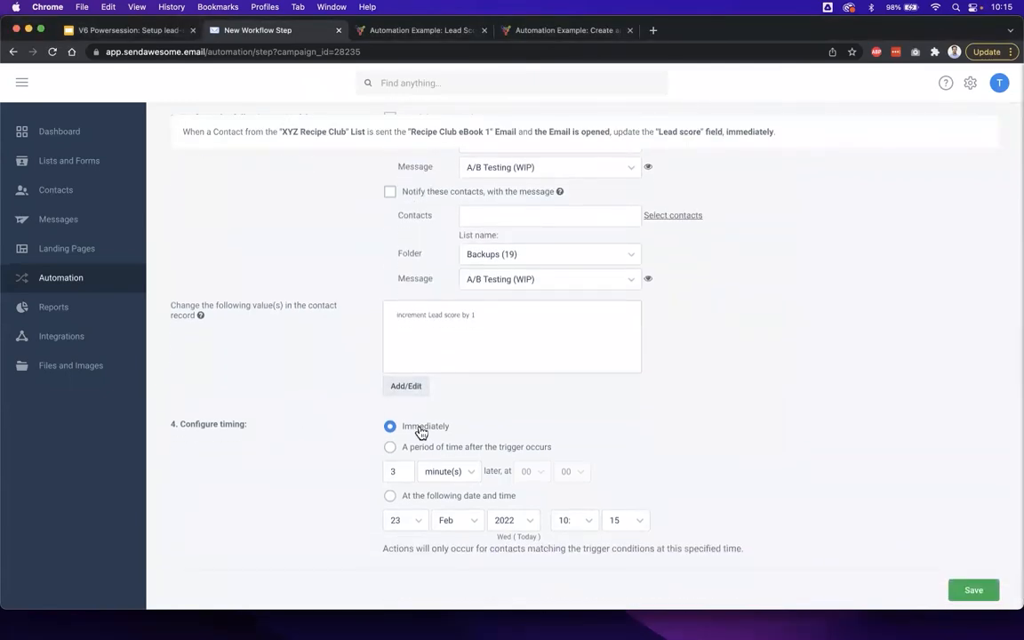
pyautogui.click(974, 590)
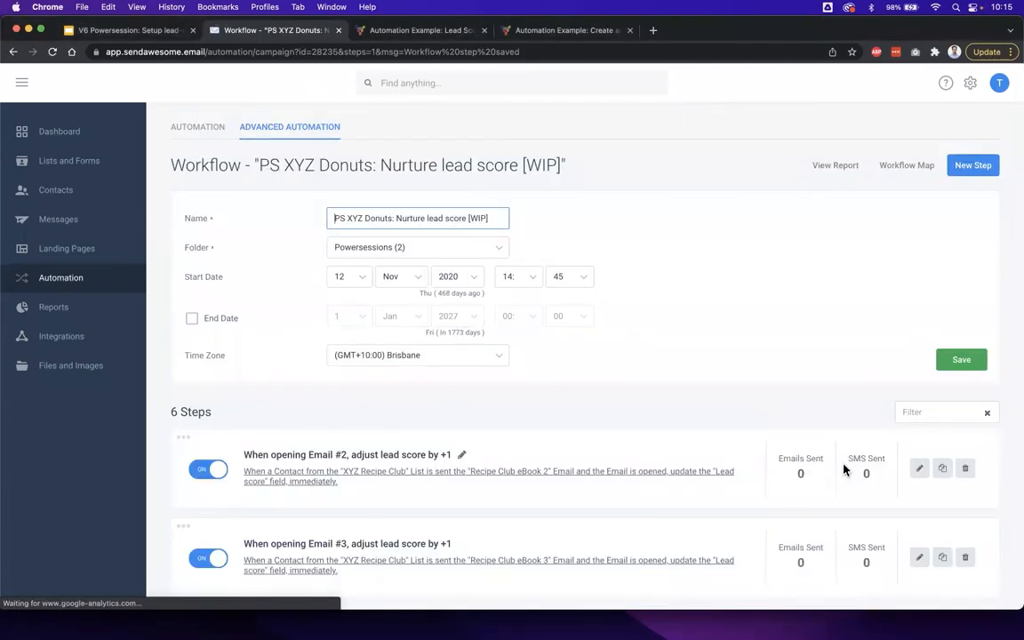
pyautogui.scroll(-5, 754, 445)
pyautogui.scroll(-2, 754, 445)
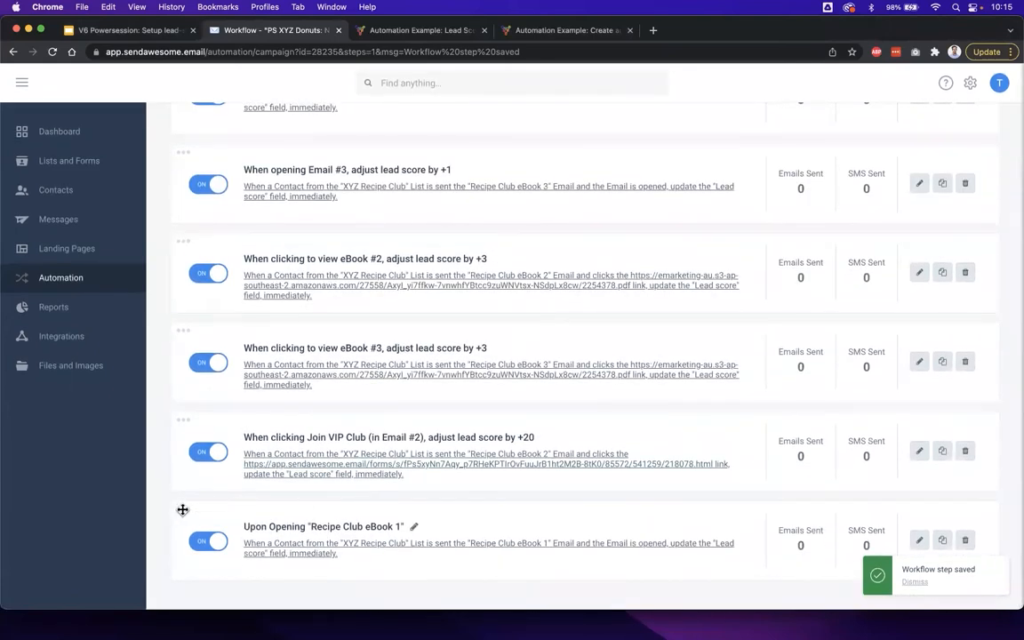
pyautogui.moveTo(182, 509); pyautogui.dragTo(221, 135)
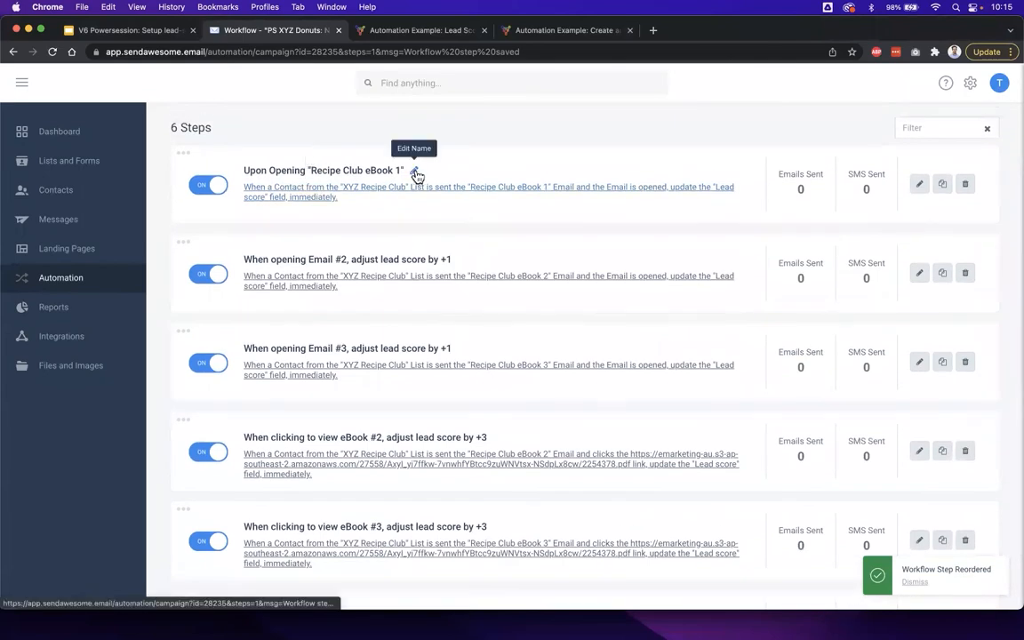
# - Rename the Recipe Club eBook 1 step "When opening Email #1, adjust lead score by +1", reusing the Email #2 step's name
pyautogui.click(461, 260)
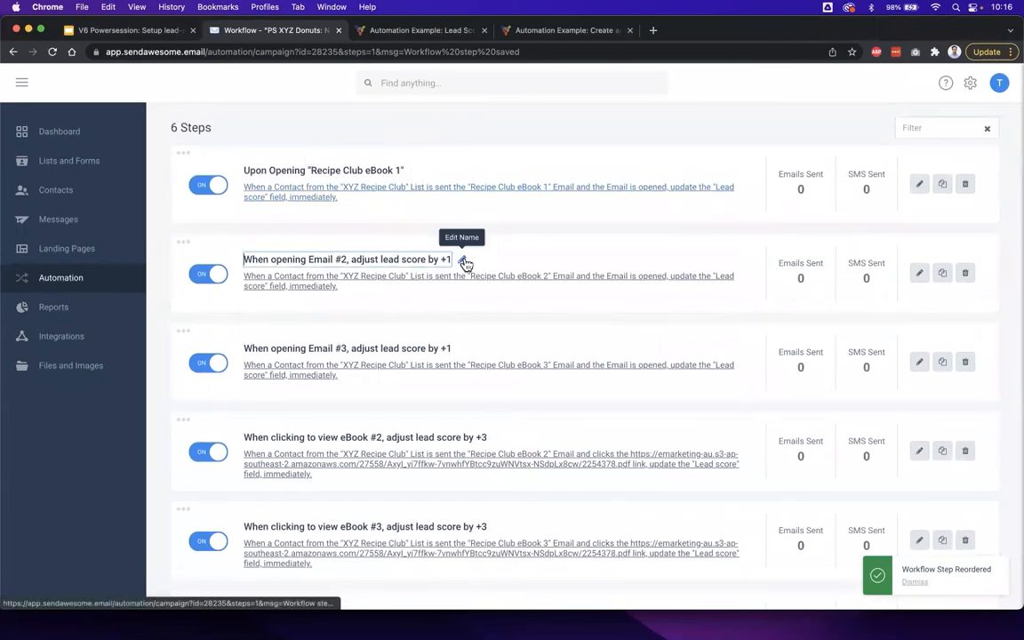
pyautogui.tripleClick(413, 260)
pyautogui.hotkey('ctrl', 'c')
pyautogui.click(405, 128)
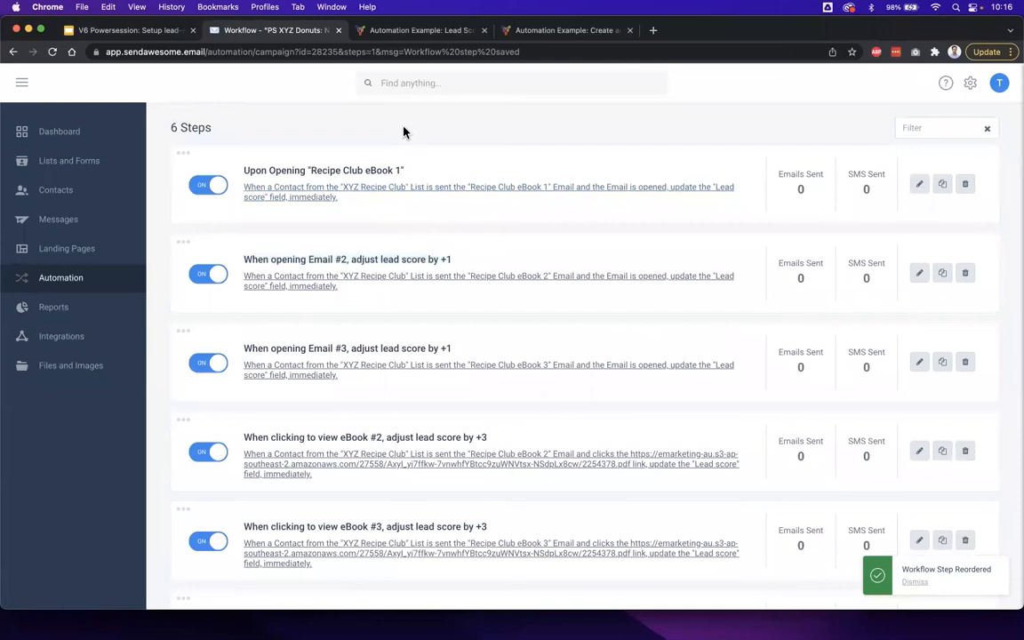
pyautogui.click(415, 169)
pyautogui.tripleClick(378, 169)
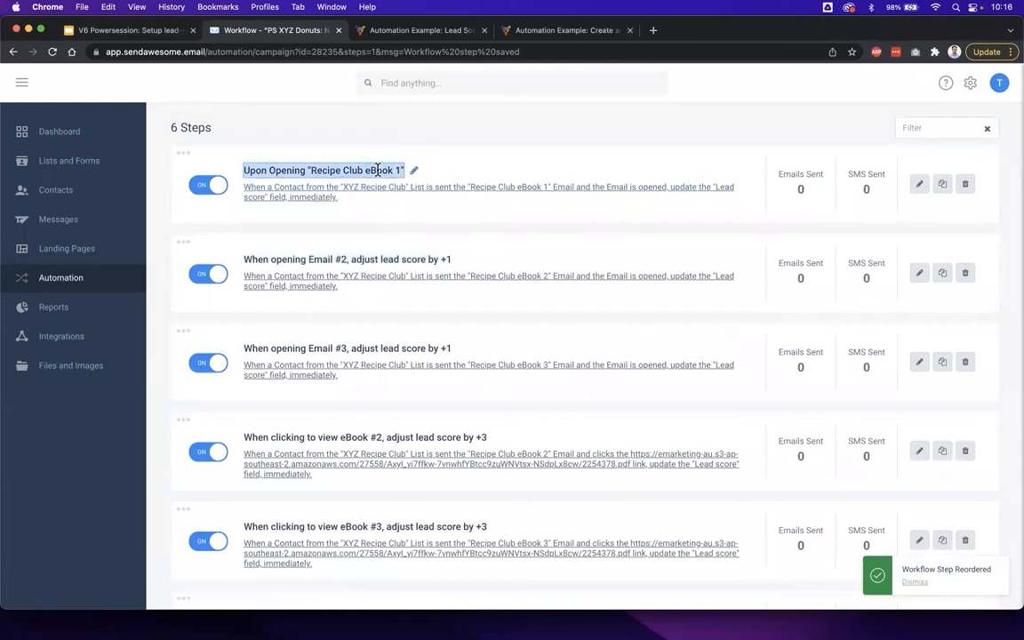
pyautogui.hotkey('ctrl', 'v')
pyautogui.click(345, 170)
pyautogui.press('BackSpace')
pyautogui.write('1')
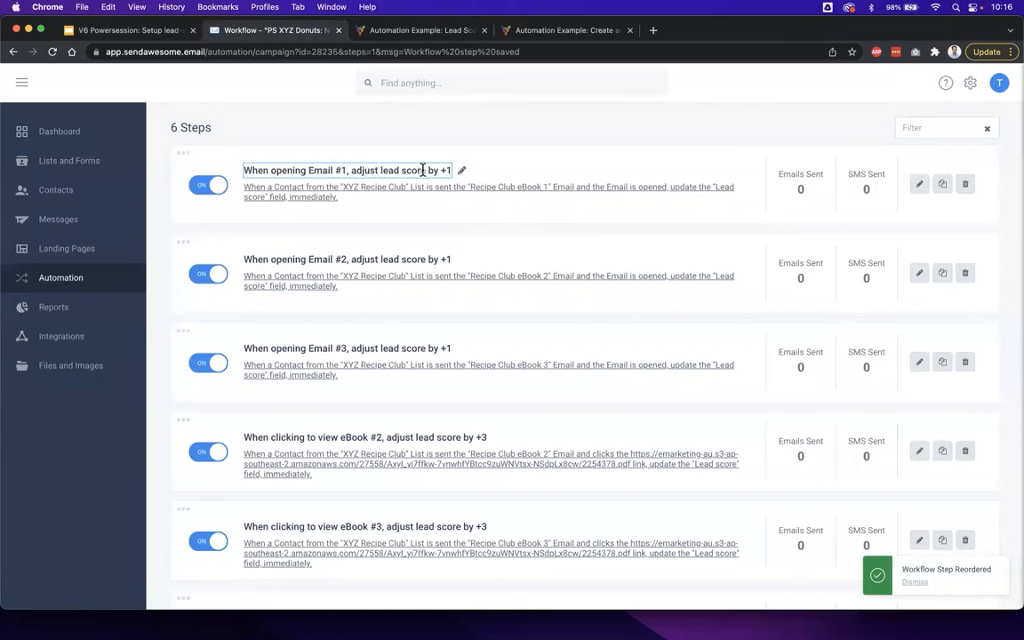
pyautogui.click(477, 137)
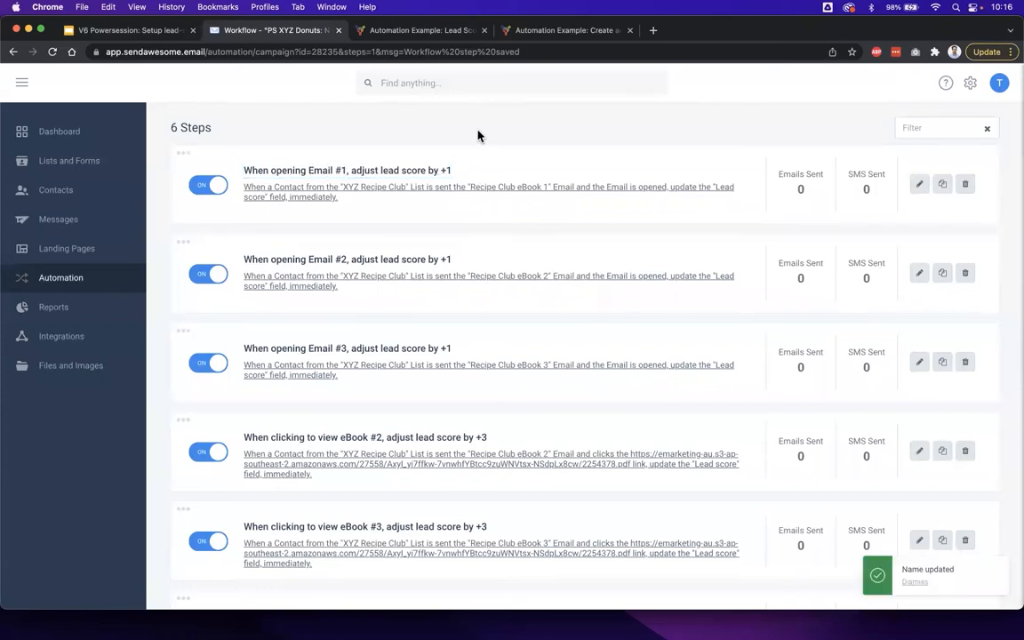
# - Add another workflow step that relates to the message Recipe Club eBook 1 from the XYZ Recipe Club comms folder being sent
pyautogui.scroll(2, 478, 136)
pyautogui.scroll(3, 477, 135)
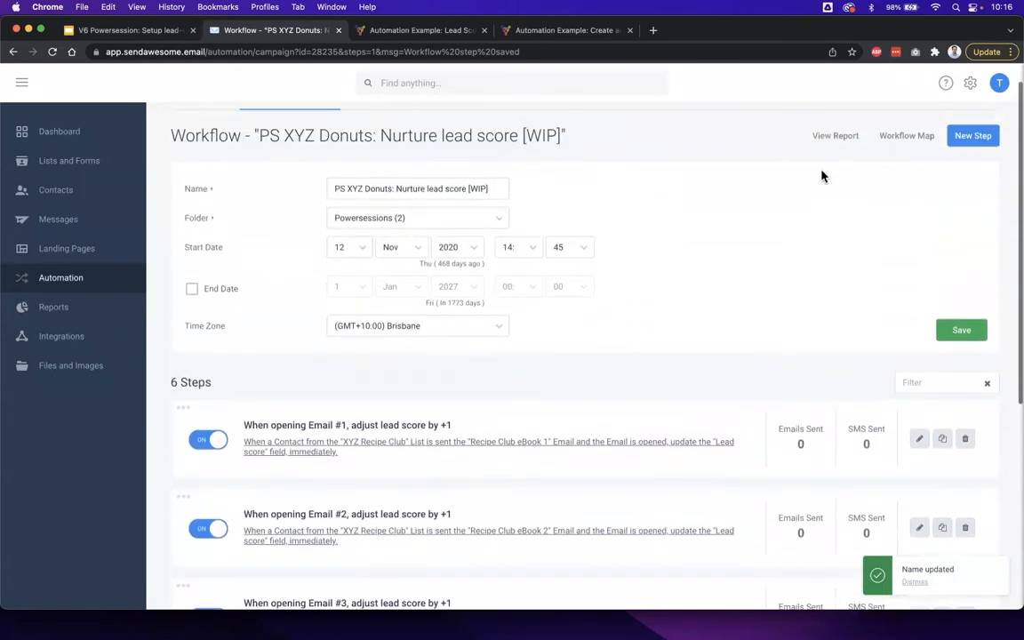
pyautogui.click(959, 176)
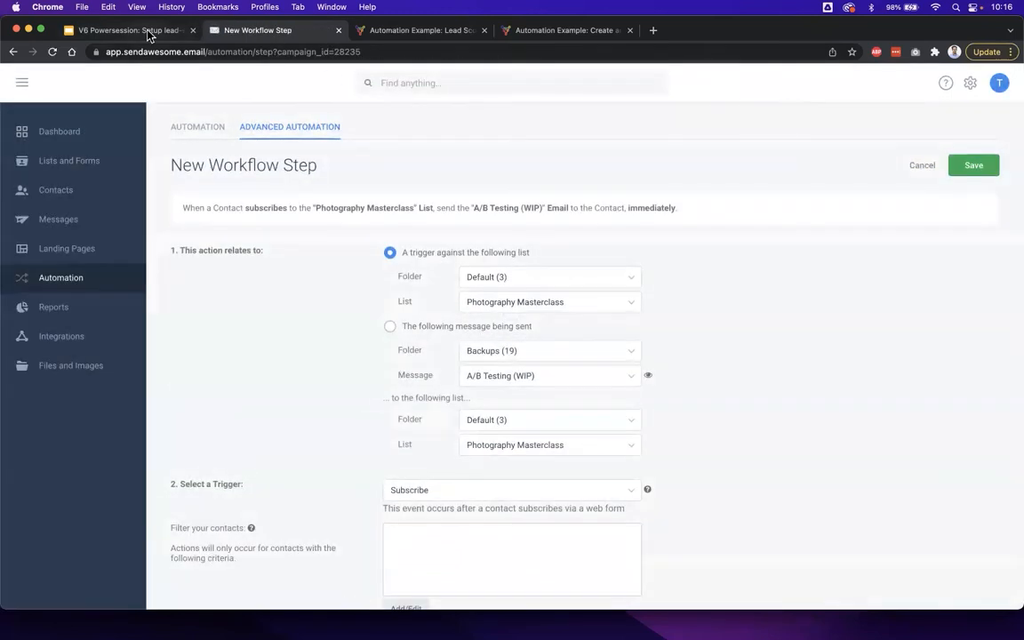
pyautogui.click(131, 29)
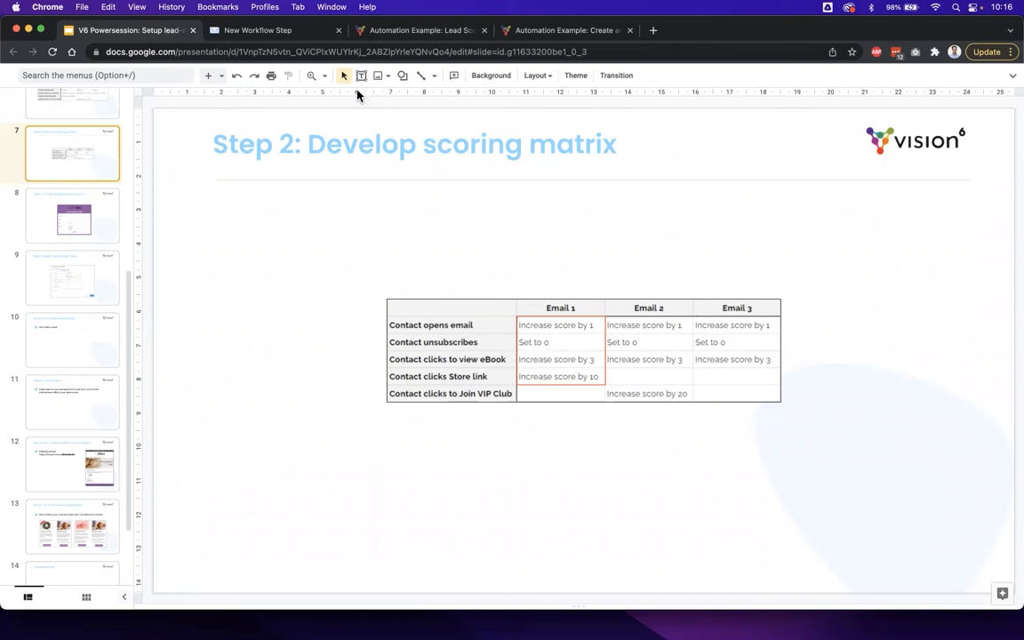
pyautogui.click(277, 33)
pyautogui.scroll(-1, 307, 318)
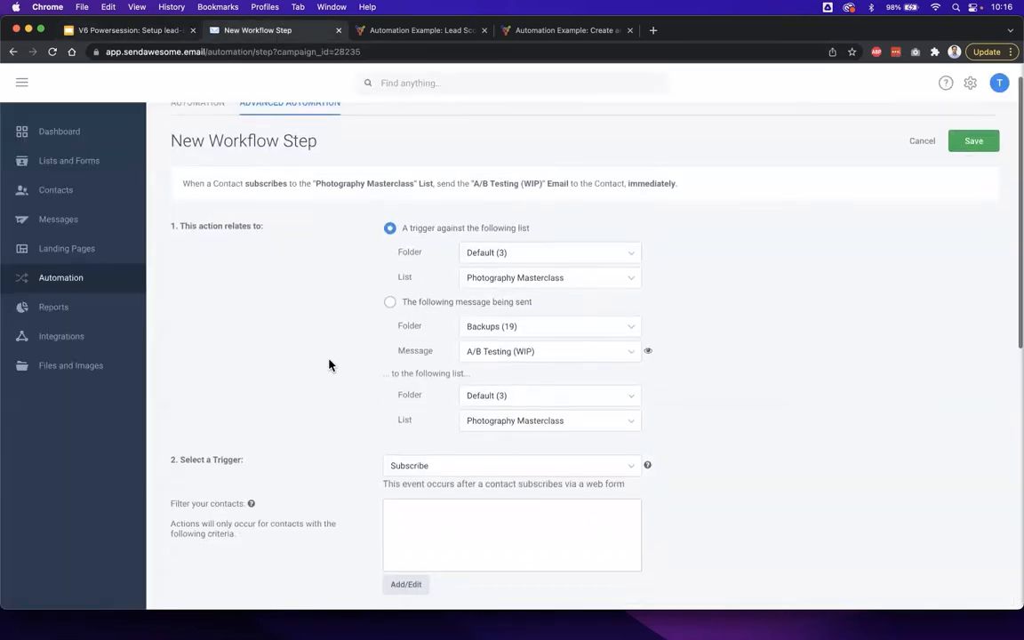
pyautogui.click(441, 297)
pyautogui.click(498, 317)
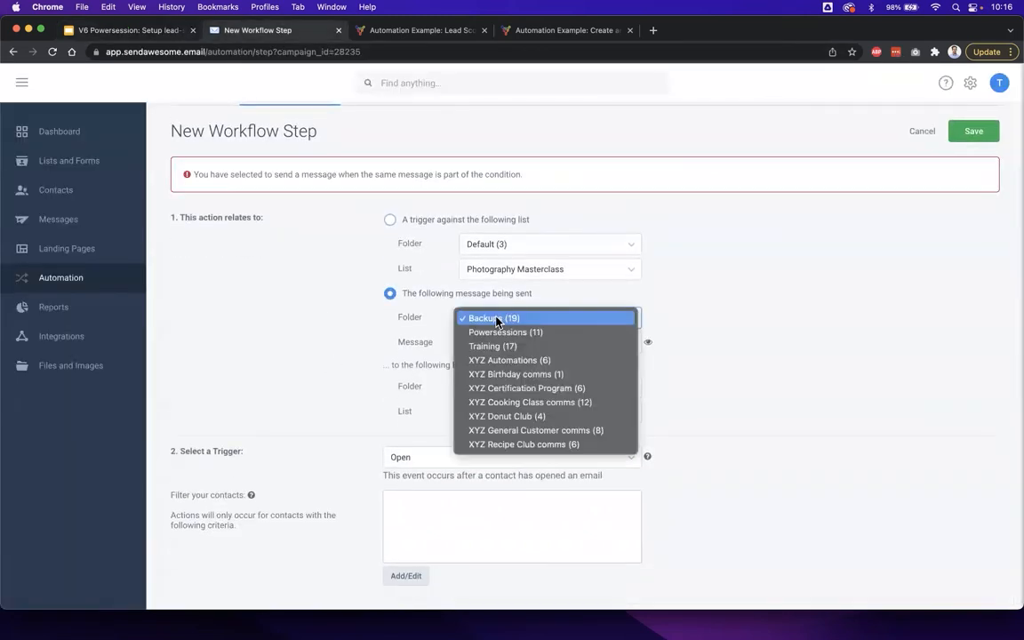
pyautogui.click(526, 444)
pyautogui.click(522, 348)
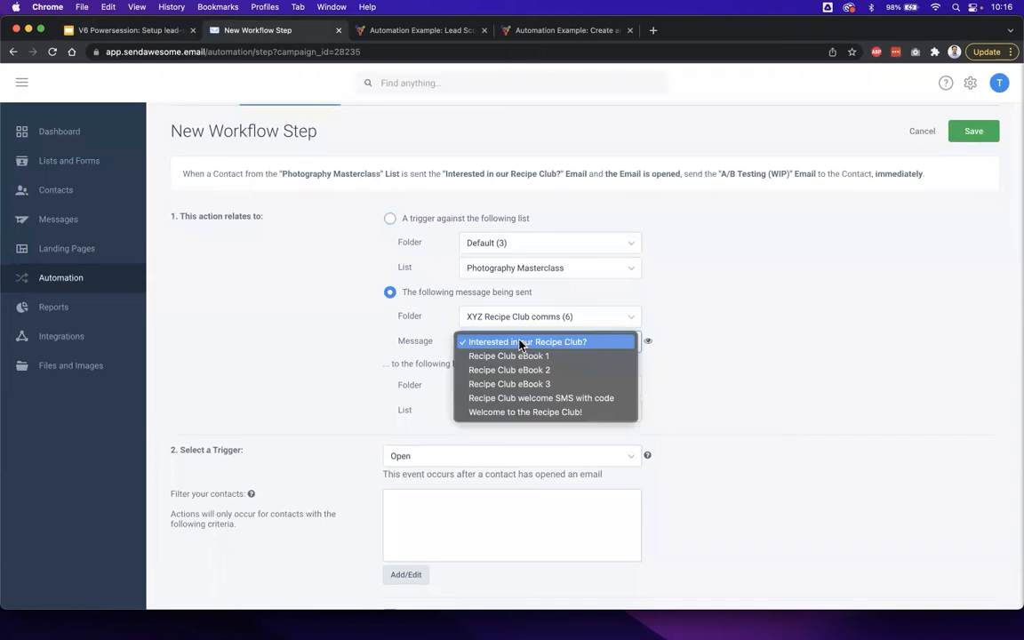
pyautogui.click(530, 356)
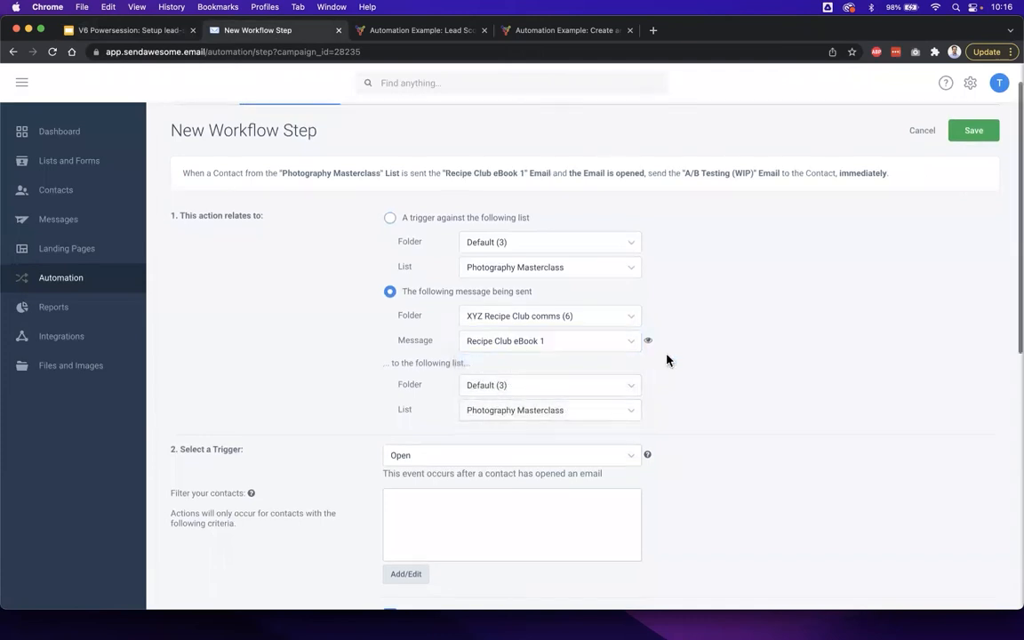
# - Set the step's trigger to Link Click on the eBook PDF link ending in 2254378.pdf
pyautogui.scroll(-3, 668, 360)
pyautogui.scroll(-1, 622, 338)
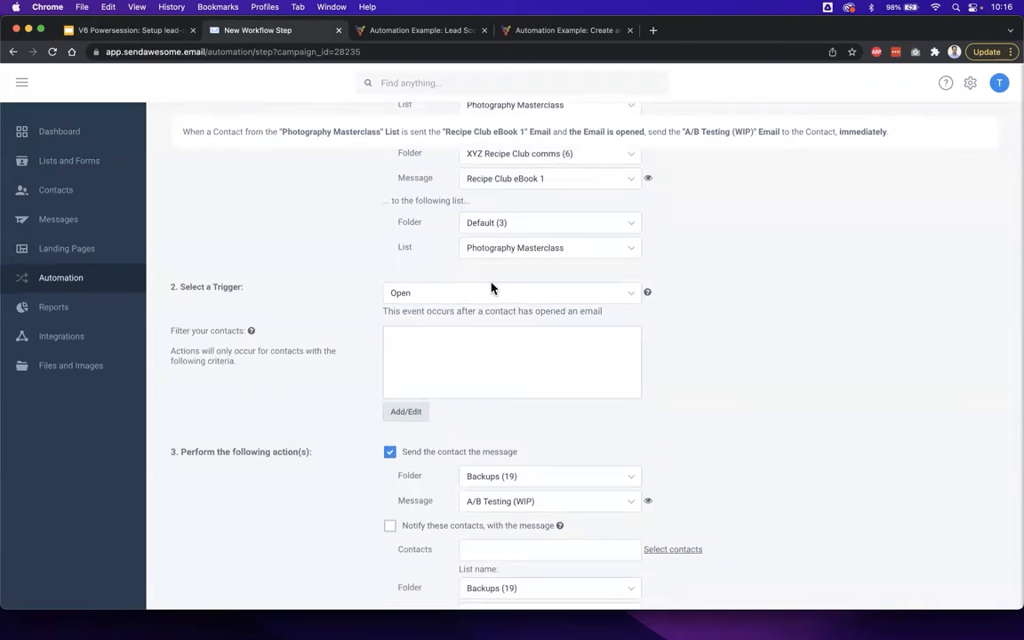
pyautogui.click(404, 294)
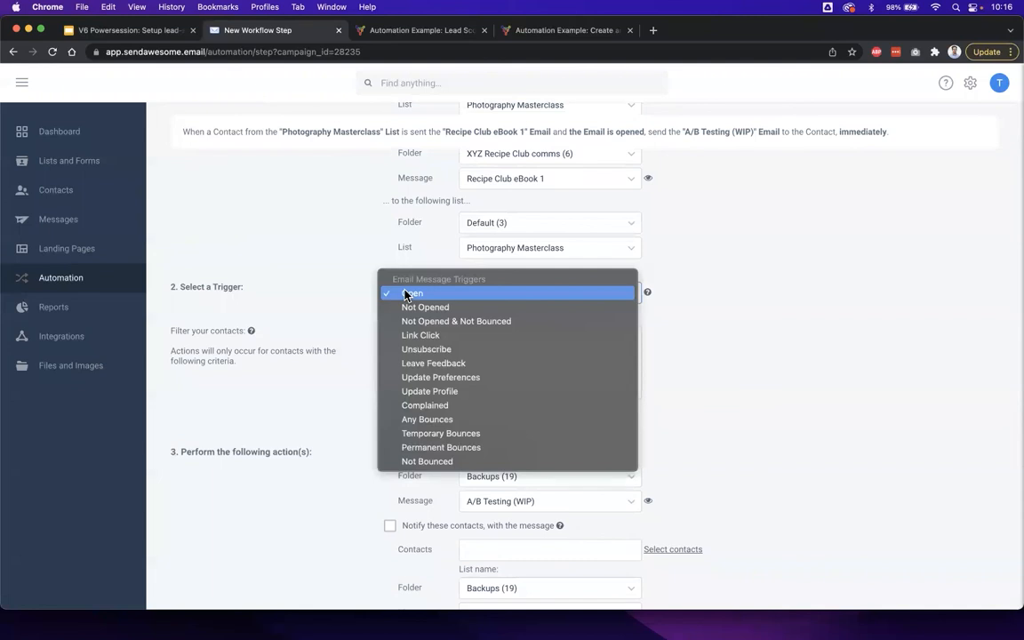
pyautogui.click(435, 336)
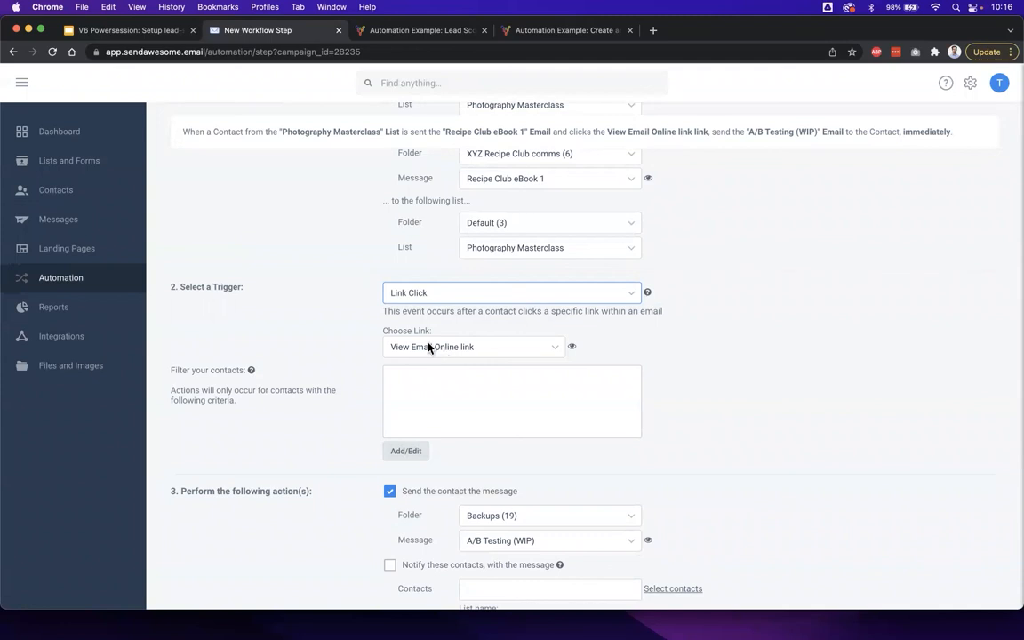
pyautogui.moveTo(383, 330); pyautogui.dragTo(435, 332)
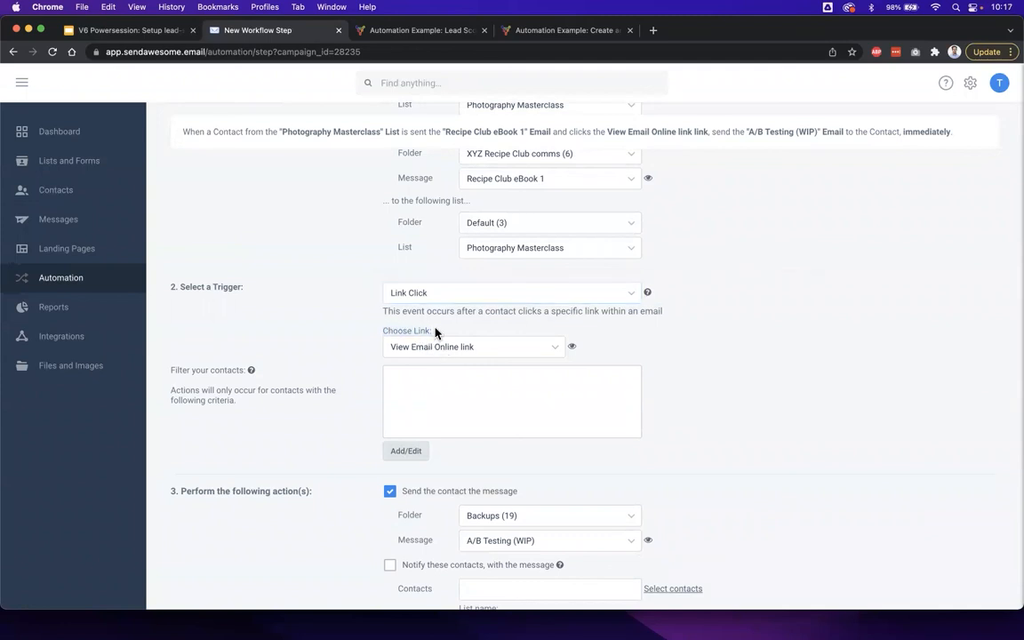
pyautogui.click(449, 346)
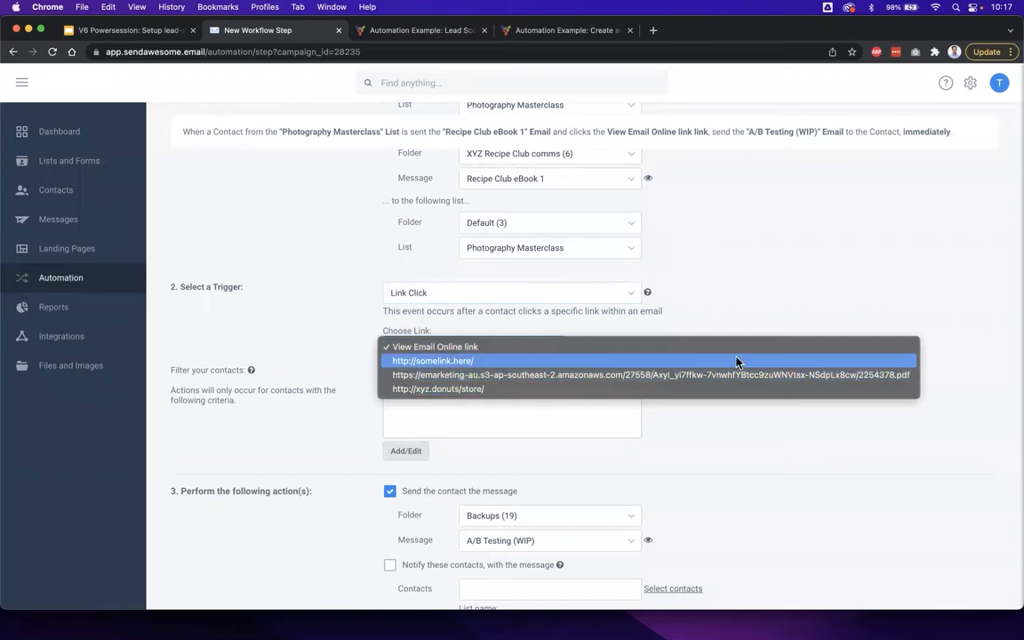
pyautogui.click(909, 382)
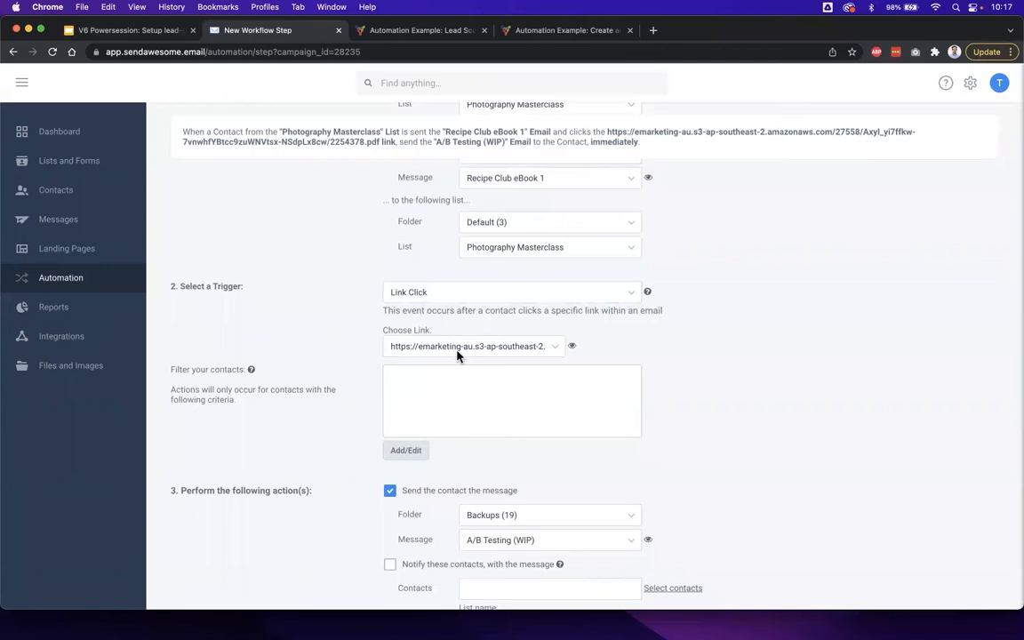
# - Turn off sending the contact a message in the link-click step's actions
pyautogui.scroll(-3, 455, 407)
pyautogui.scroll(-7, 455, 406)
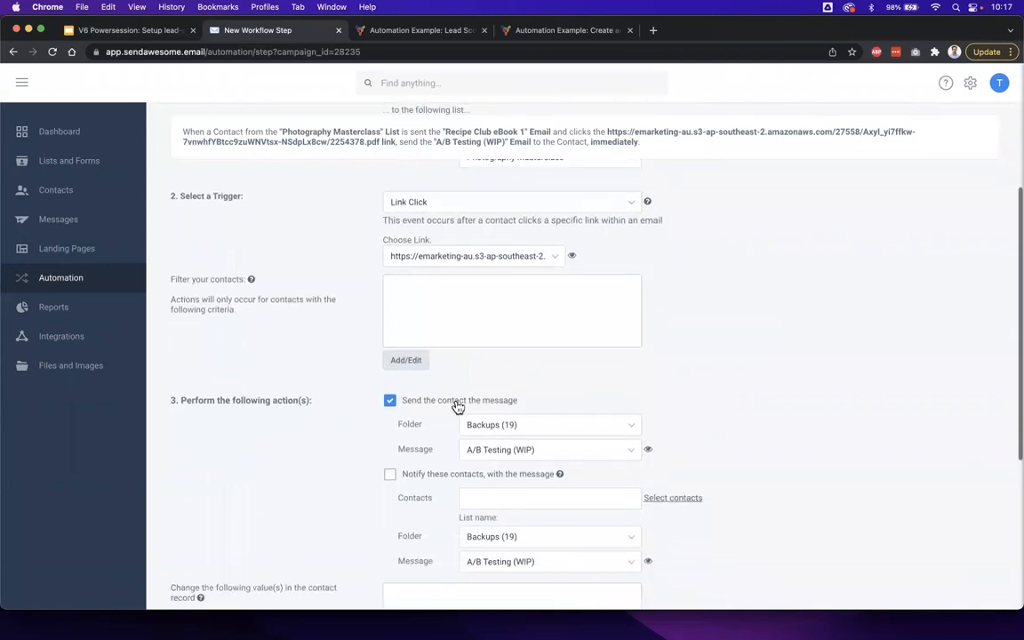
pyautogui.click(391, 224)
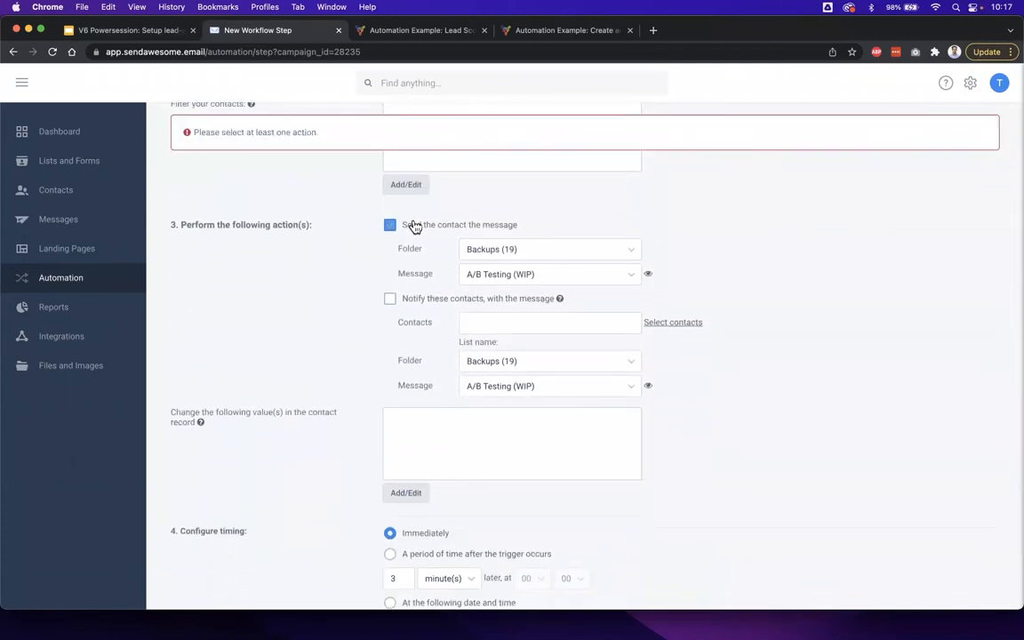
pyautogui.scroll(-2, 349, 387)
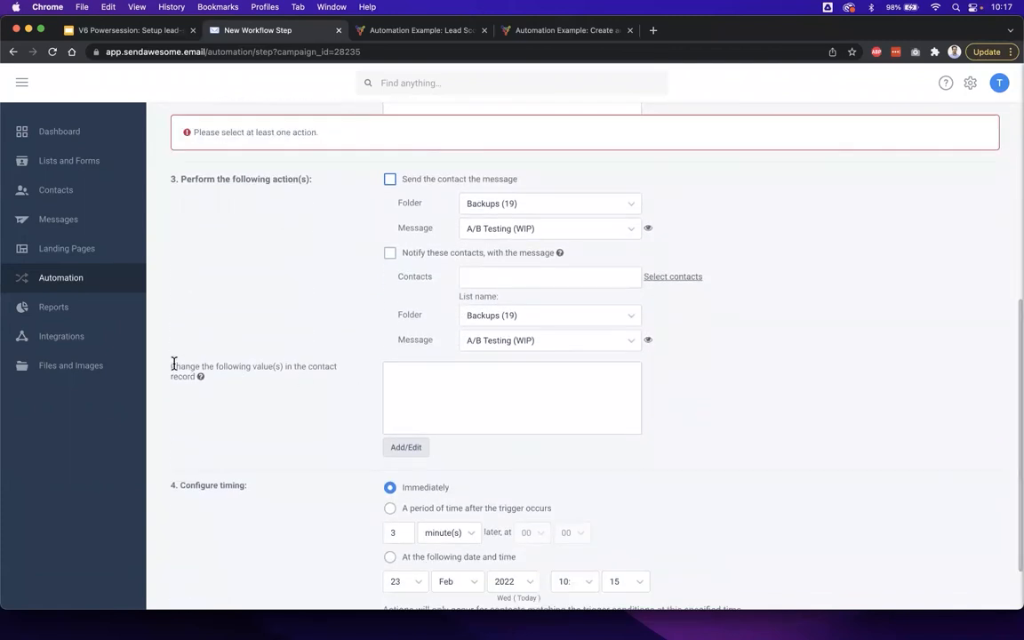
pyautogui.moveTo(174, 366); pyautogui.dragTo(224, 378)
pyautogui.click(237, 384)
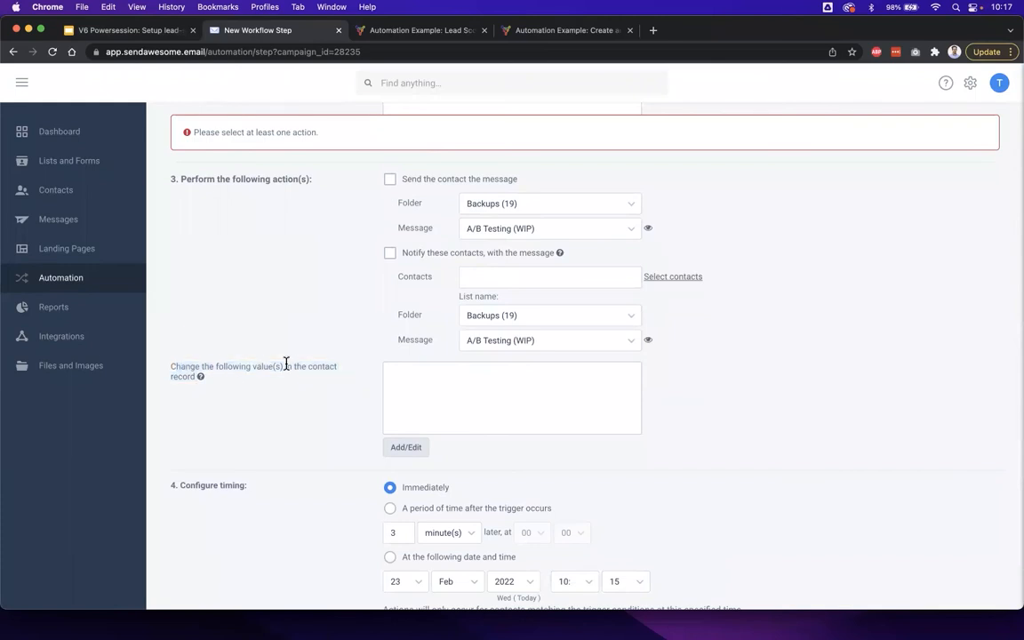
pyautogui.click(402, 448)
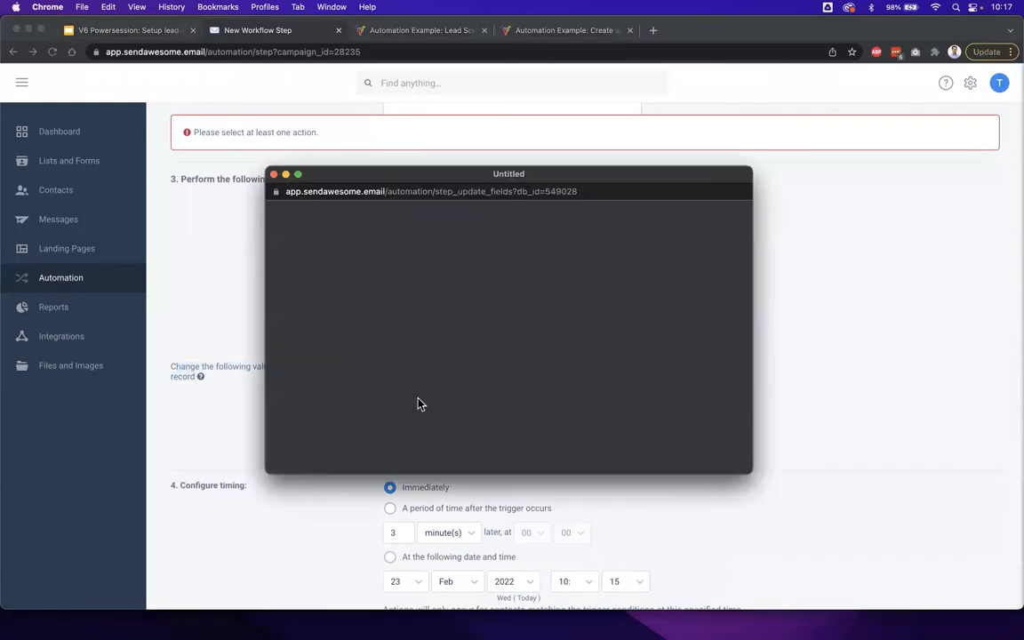
pyautogui.click(388, 248)
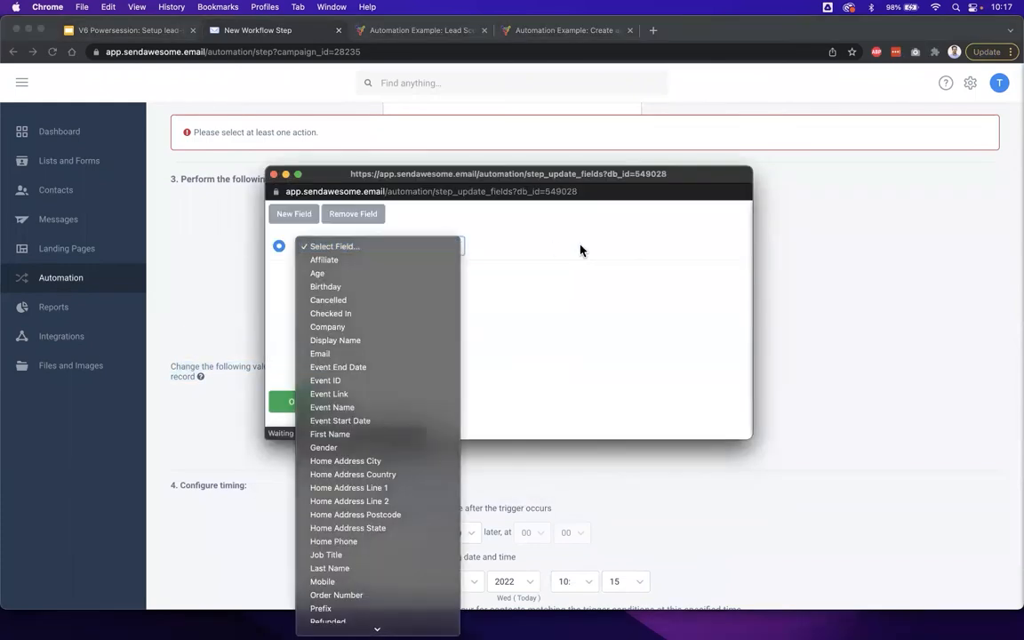
pyautogui.click(580, 248)
pyautogui.click(275, 175)
# - Set the recipient list of the PDF link-click step to XYZ Recipe Club in the XYZ Lists folder
pyautogui.scroll(5, 304, 256)
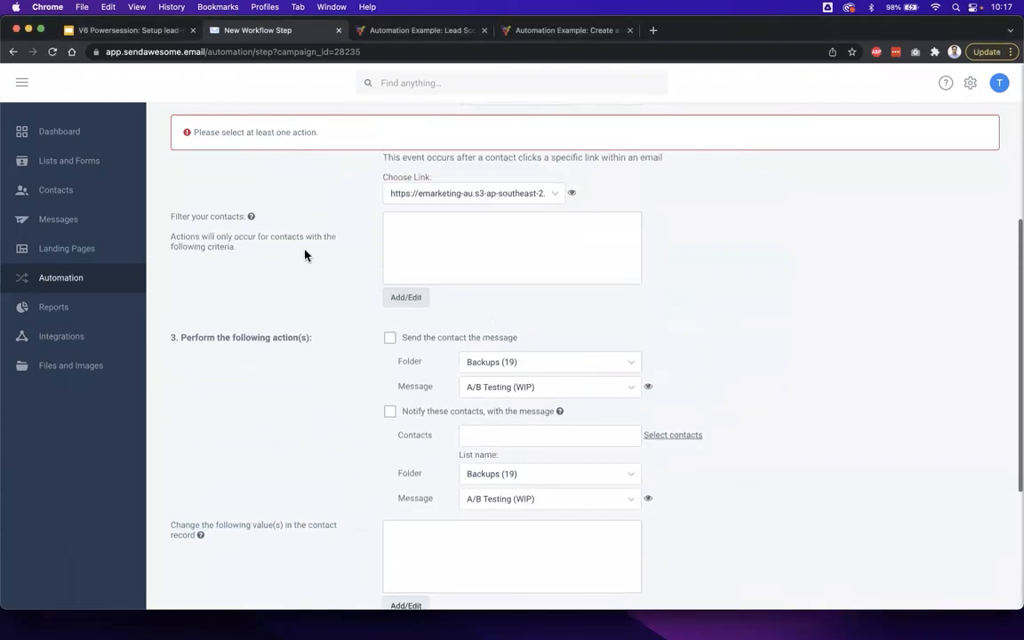
pyautogui.click(472, 235)
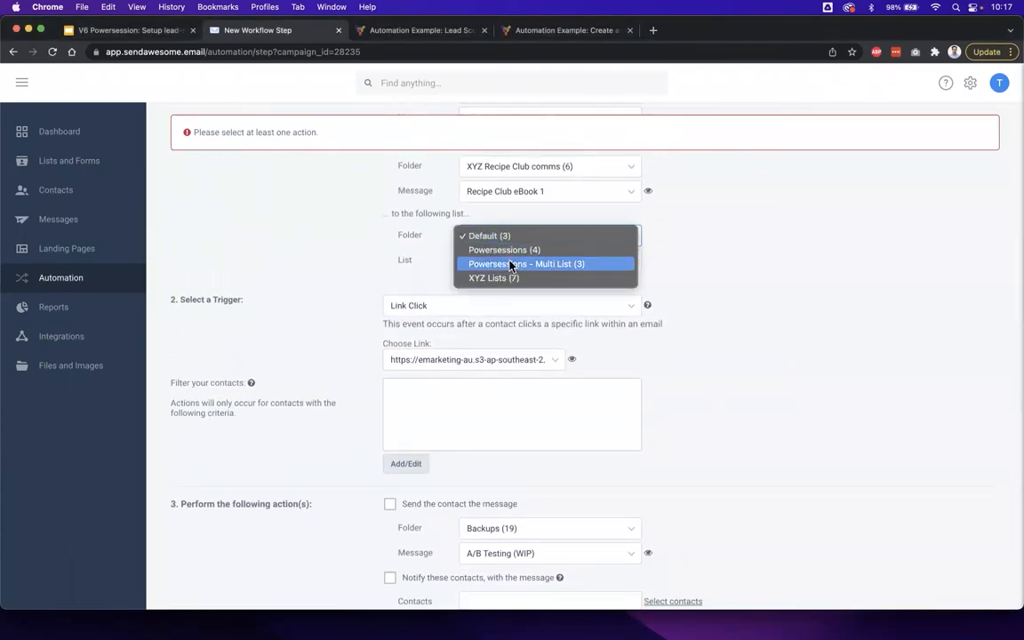
pyautogui.click(514, 276)
pyautogui.click(511, 266)
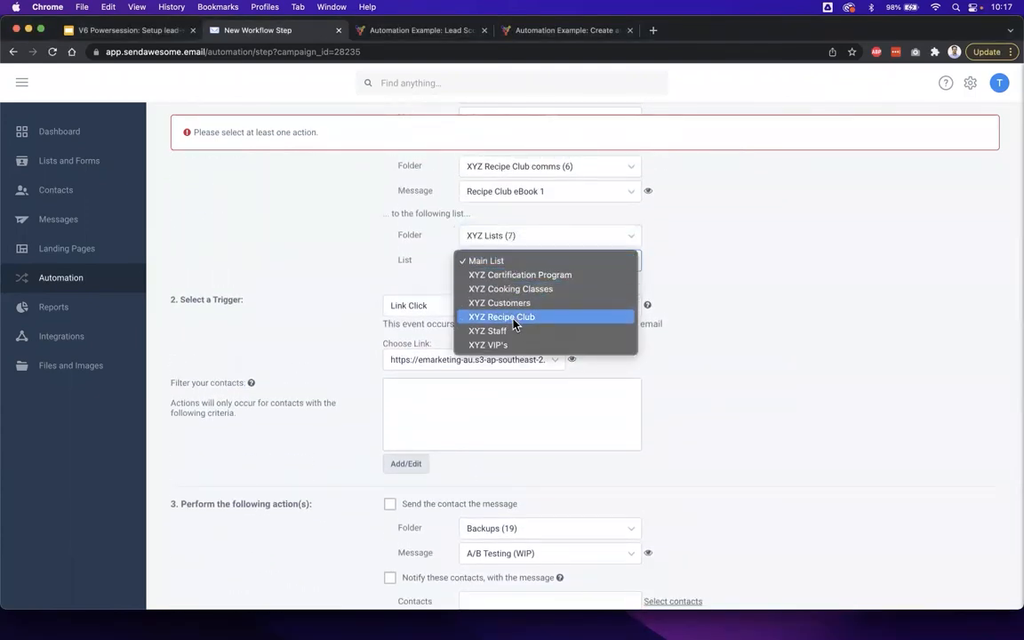
pyautogui.click(511, 316)
# - Make the PDF link-click step increment the contact's Lead score field by 3
pyautogui.scroll(-7, 277, 477)
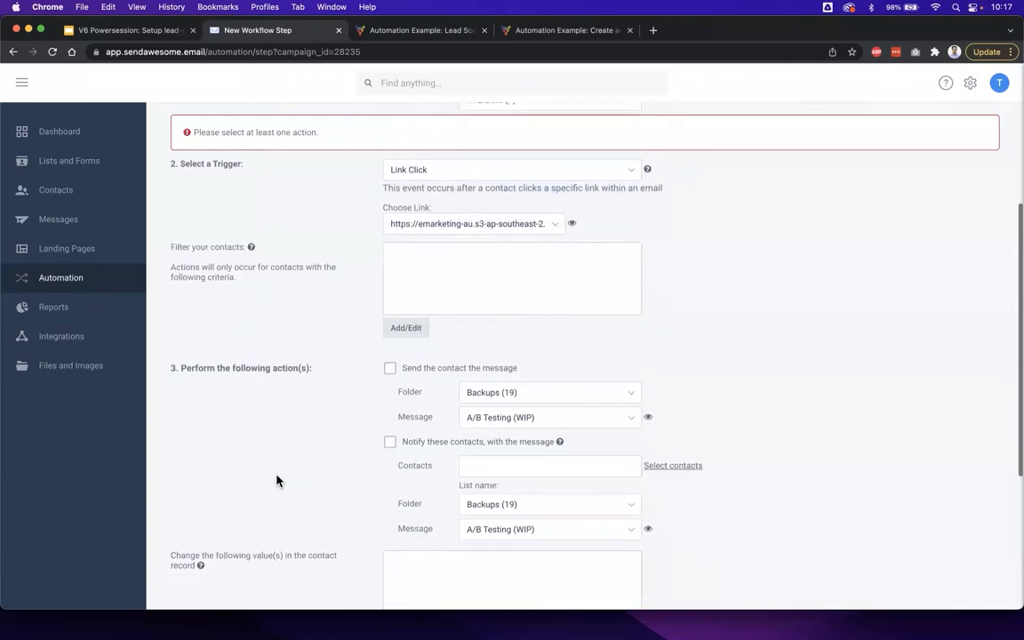
pyautogui.click(402, 469)
pyautogui.click(373, 245)
pyautogui.click(342, 326)
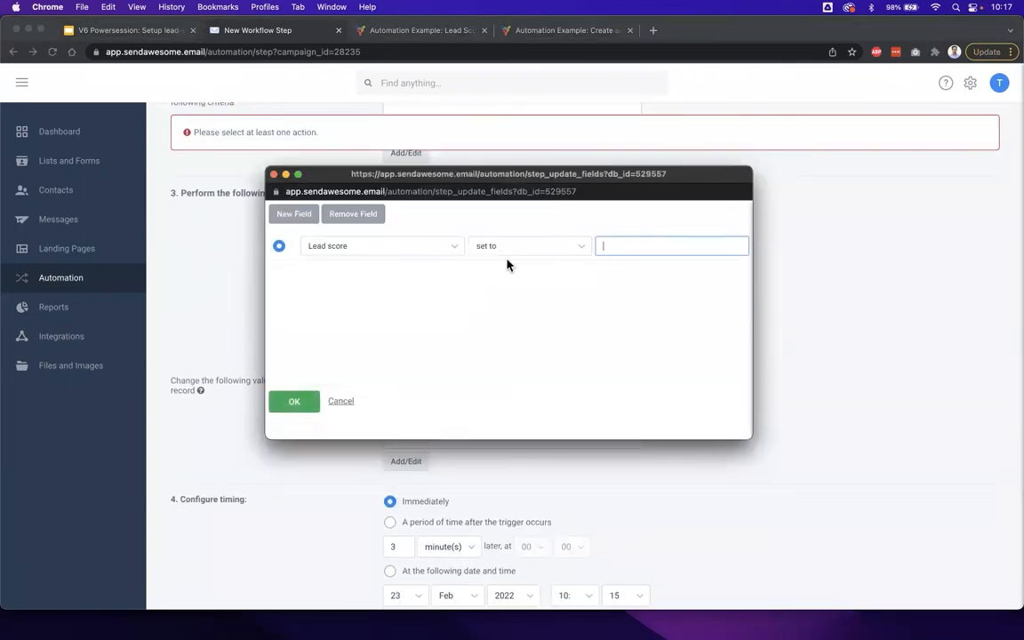
pyautogui.click(520, 246)
pyautogui.click(518, 273)
pyautogui.click(629, 247)
pyautogui.click(293, 402)
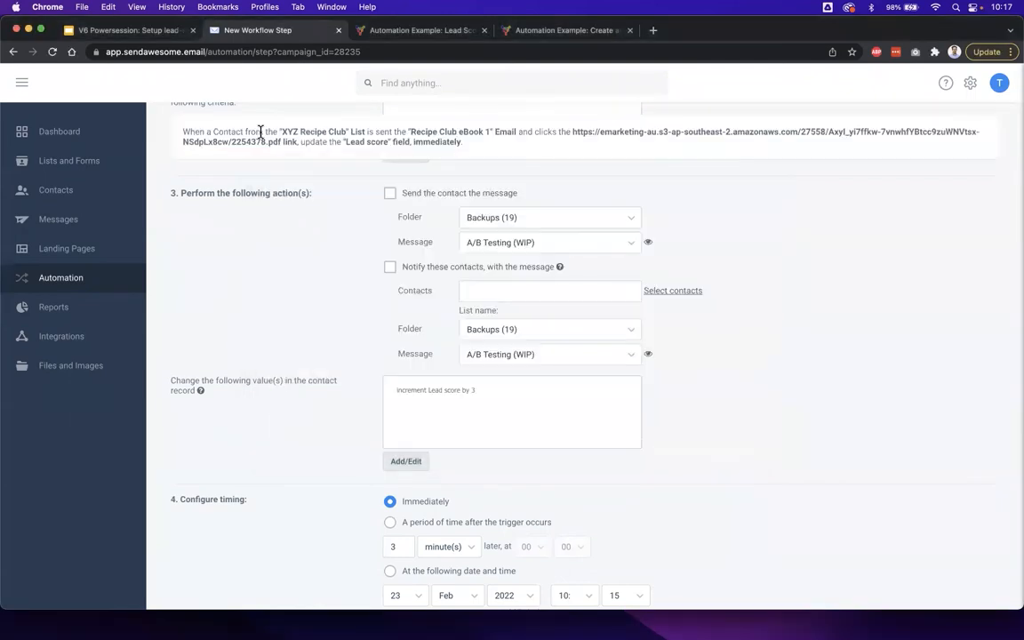
# - Check the scoring matrix slide for the Email 1 eBook click score and save the PDF link-click workflow step
pyautogui.click(145, 34)
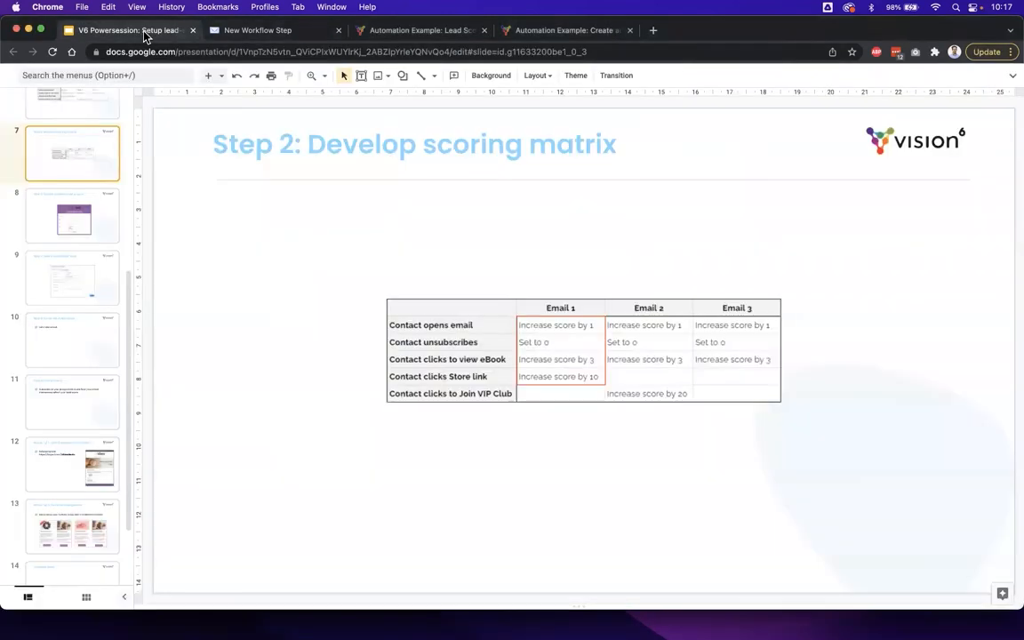
pyautogui.click(230, 34)
pyautogui.scroll(-3, 333, 357)
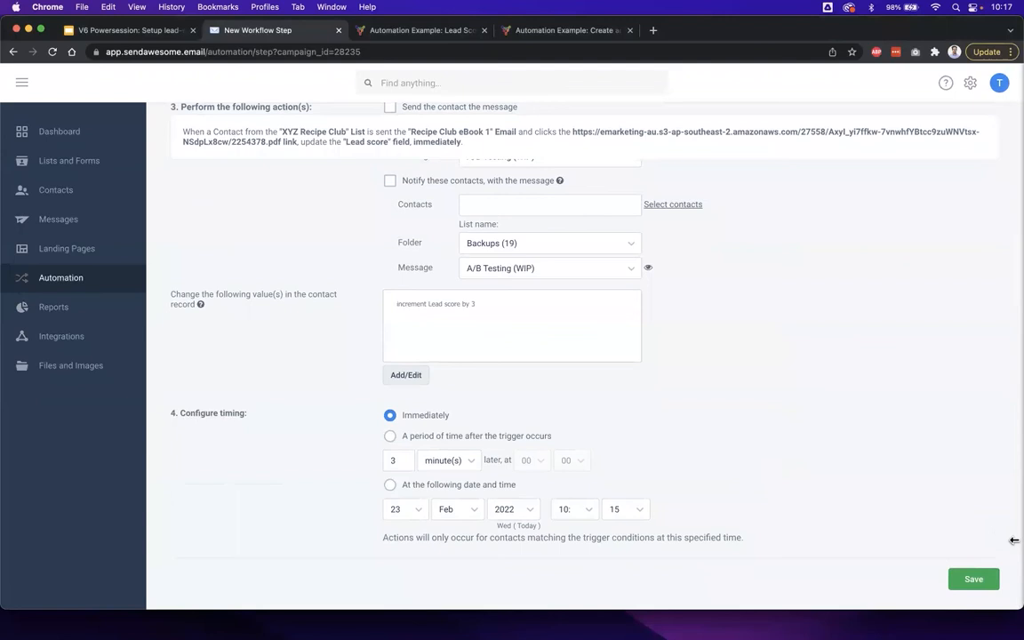
pyautogui.click(974, 579)
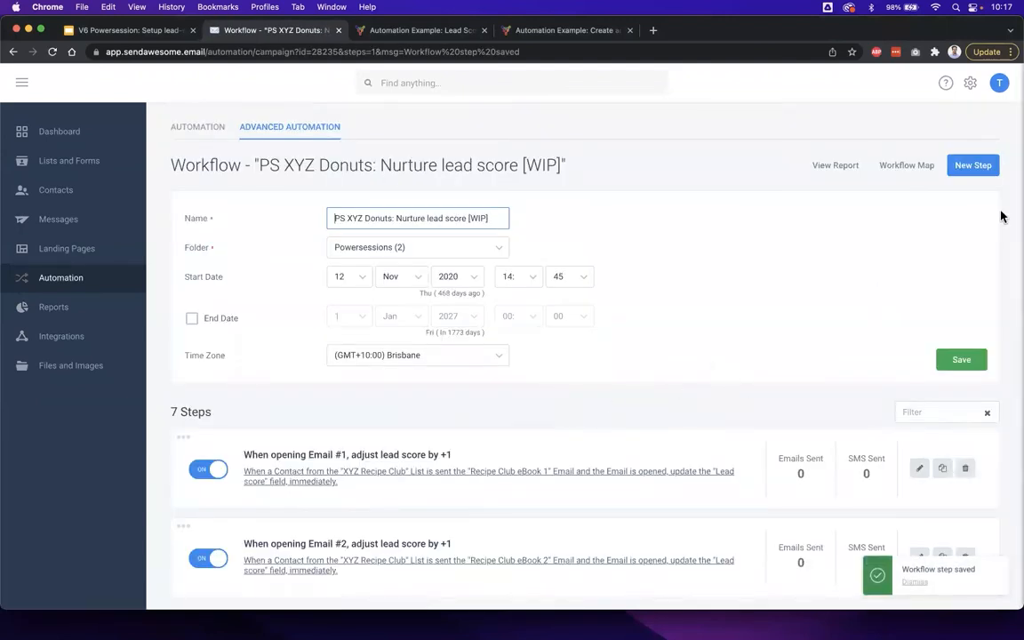
# - Create a new workflow step that relates to the Recipe Club eBook 1 message in XYZ Recipe Club comms being sent
pyautogui.click(976, 170)
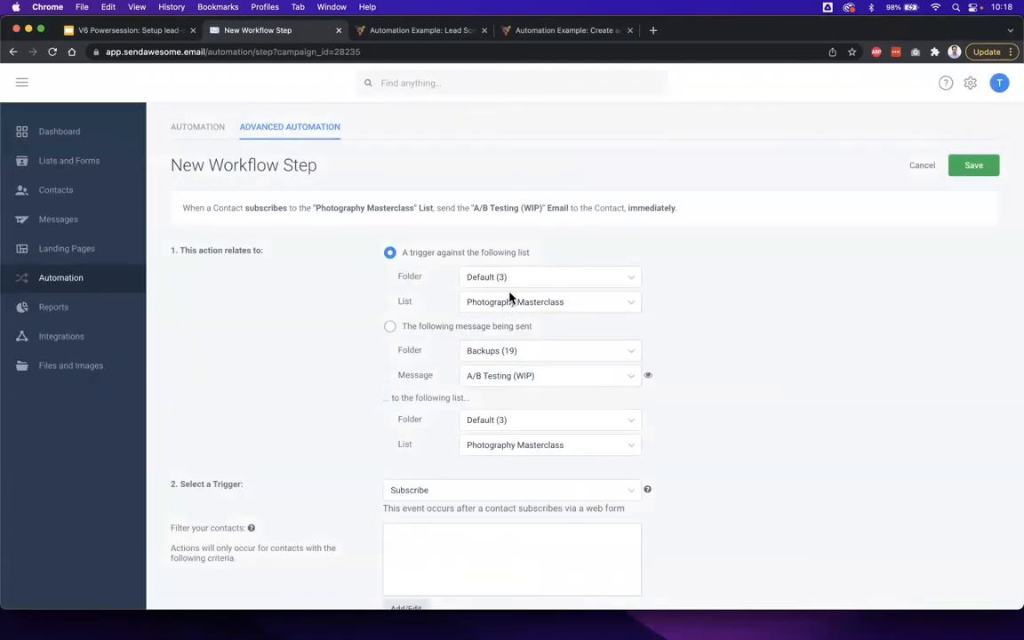
pyautogui.scroll(-1, 510, 297)
pyautogui.click(467, 287)
pyautogui.click(493, 306)
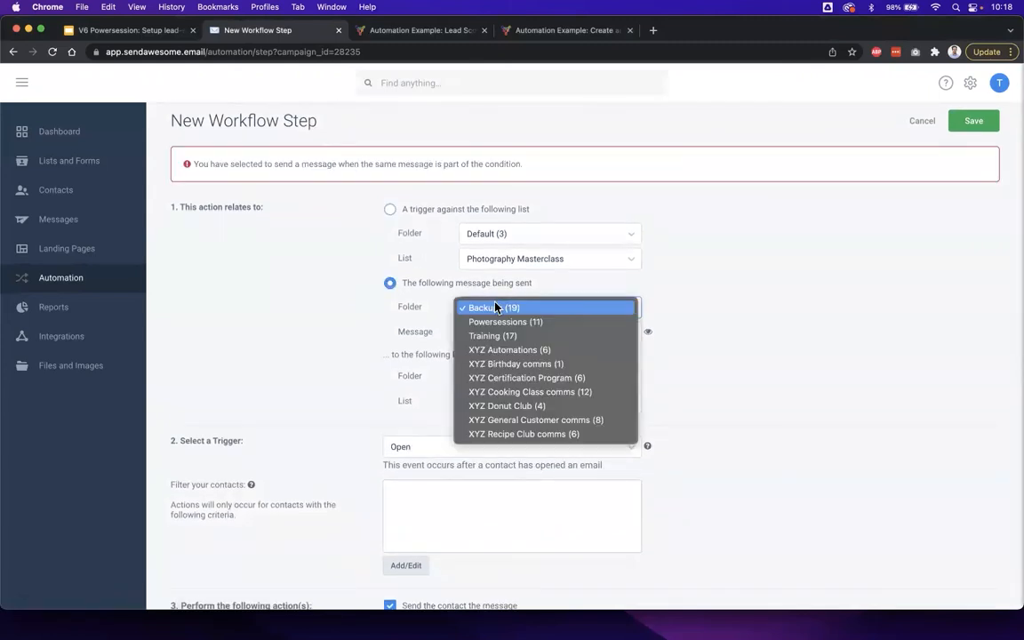
pyautogui.click(537, 434)
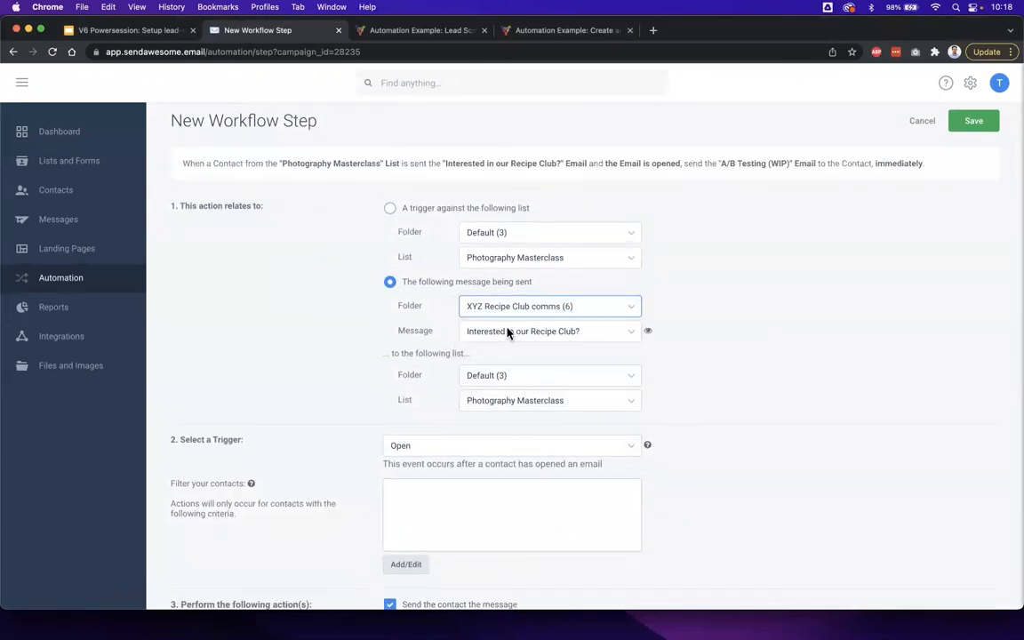
pyautogui.click(507, 331)
pyautogui.click(560, 346)
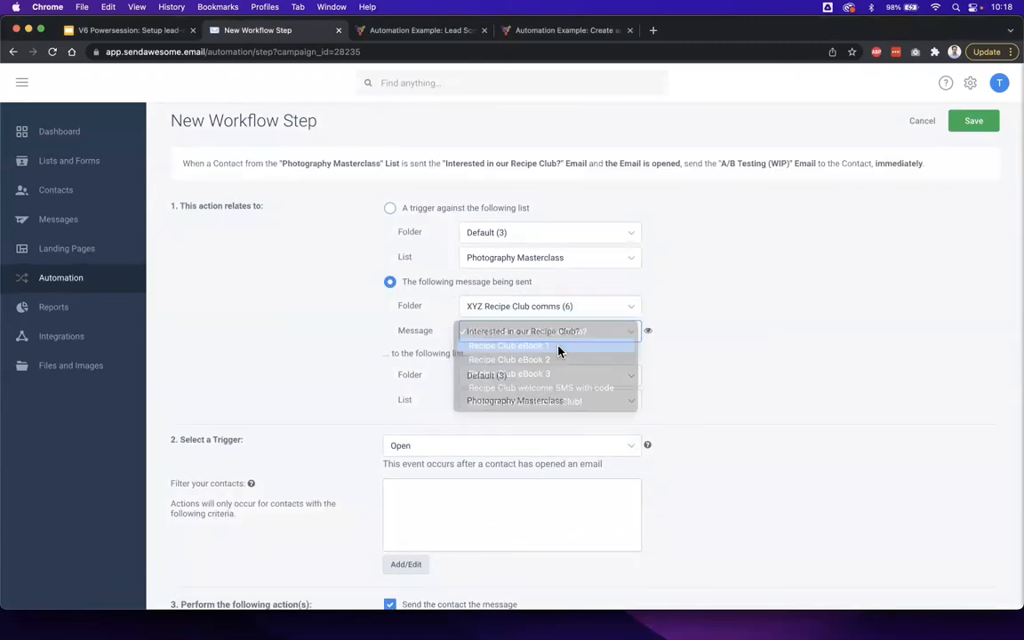
# - Set the new step's recipient list to XYZ Recipe Club in the XYZ Lists folder
pyautogui.scroll(-3, 688, 376)
pyautogui.click(530, 259)
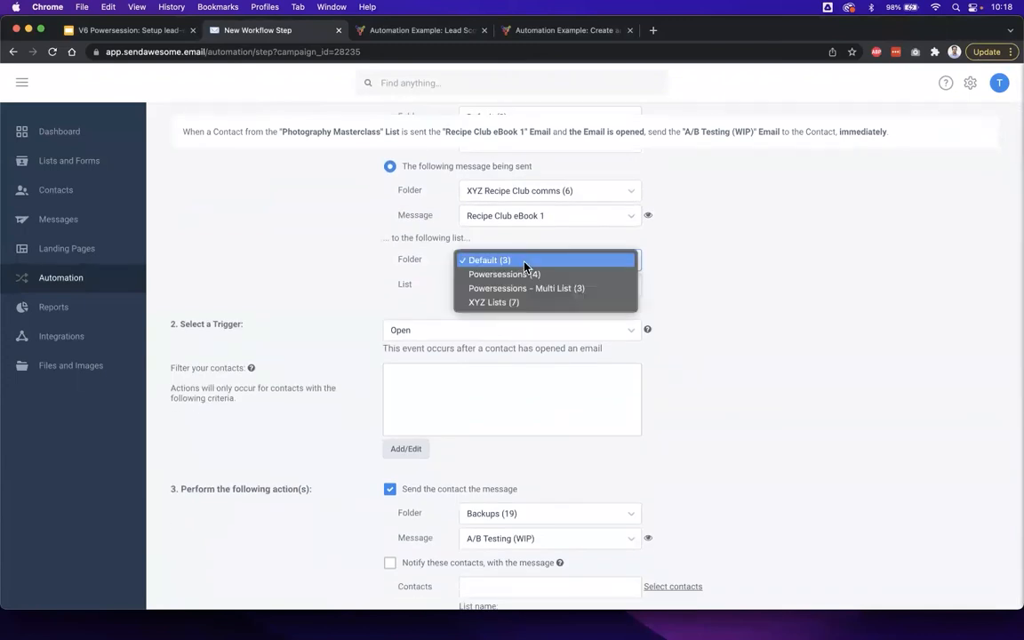
pyautogui.click(533, 299)
pyautogui.click(508, 285)
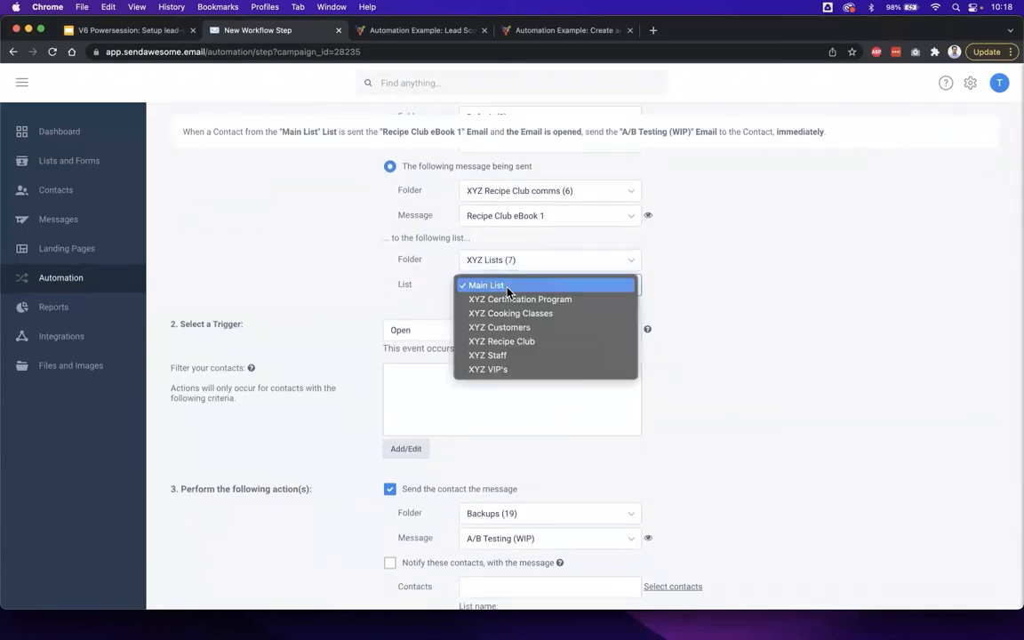
pyautogui.click(503, 341)
pyautogui.scroll(-1, 750, 355)
pyautogui.scroll(-1, 749, 356)
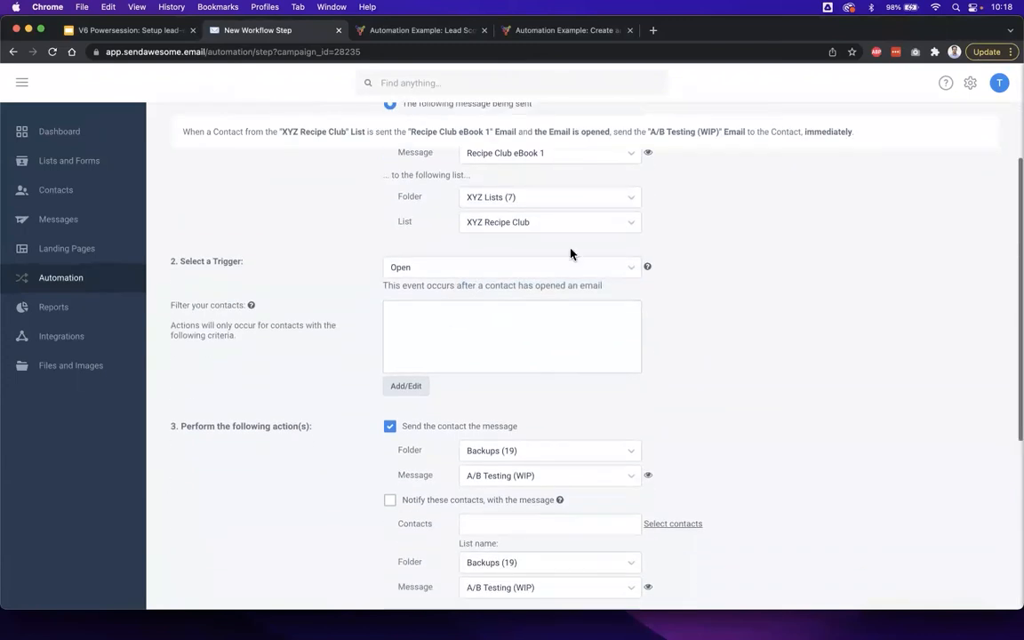
pyautogui.click(140, 35)
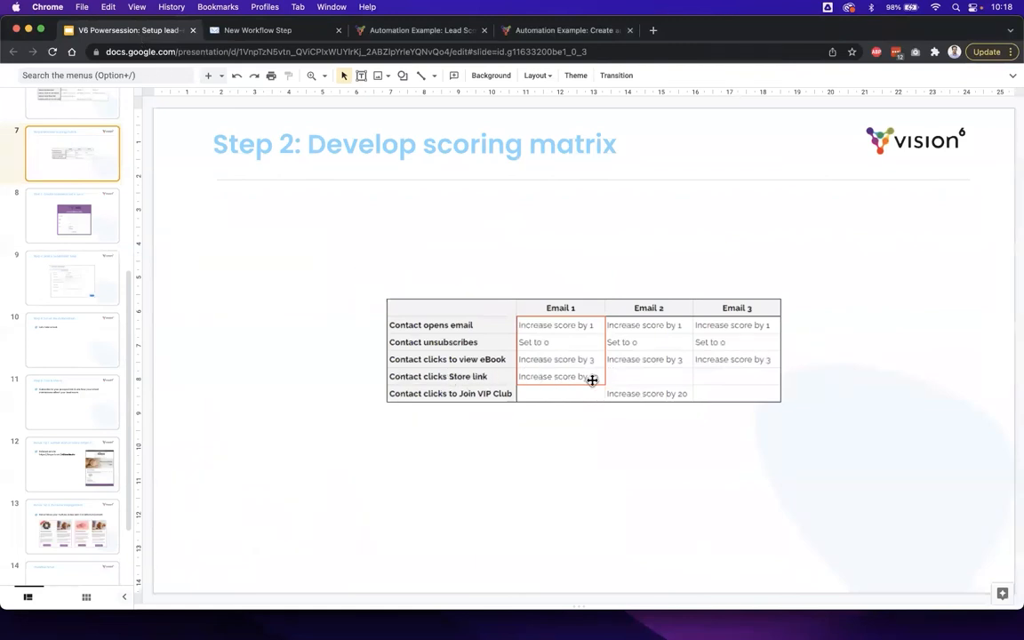
pyautogui.click(276, 35)
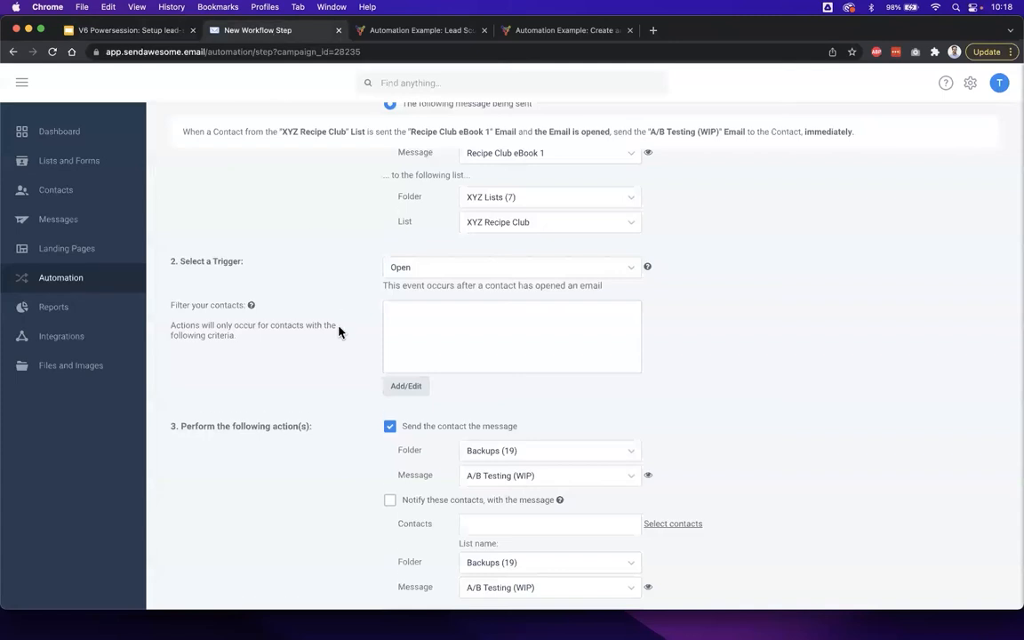
pyautogui.scroll(-1, 338, 332)
pyautogui.click(411, 242)
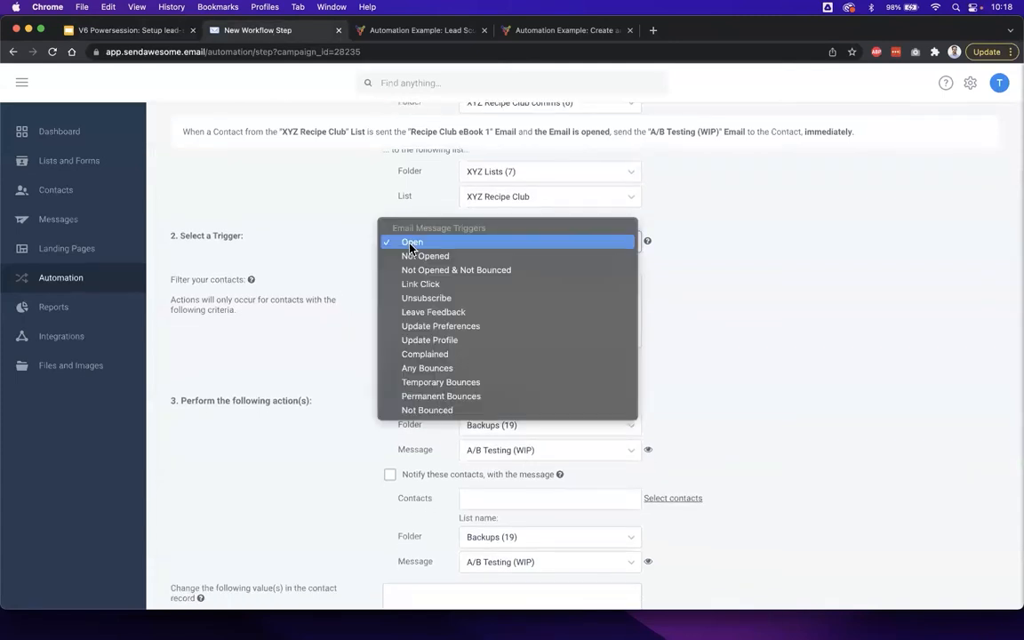
pyautogui.click(447, 284)
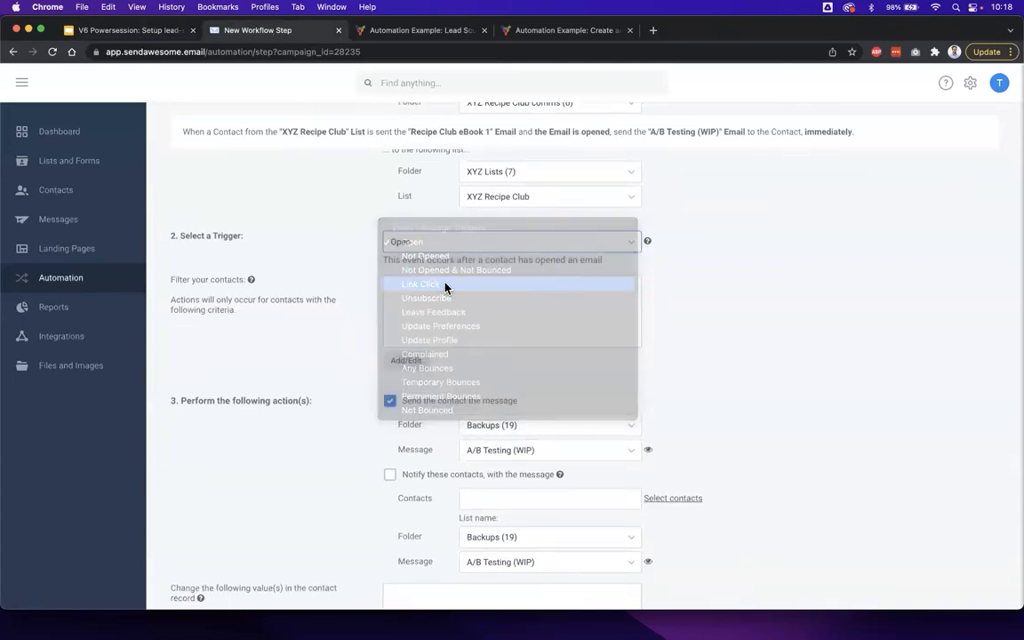
pyautogui.click(471, 293)
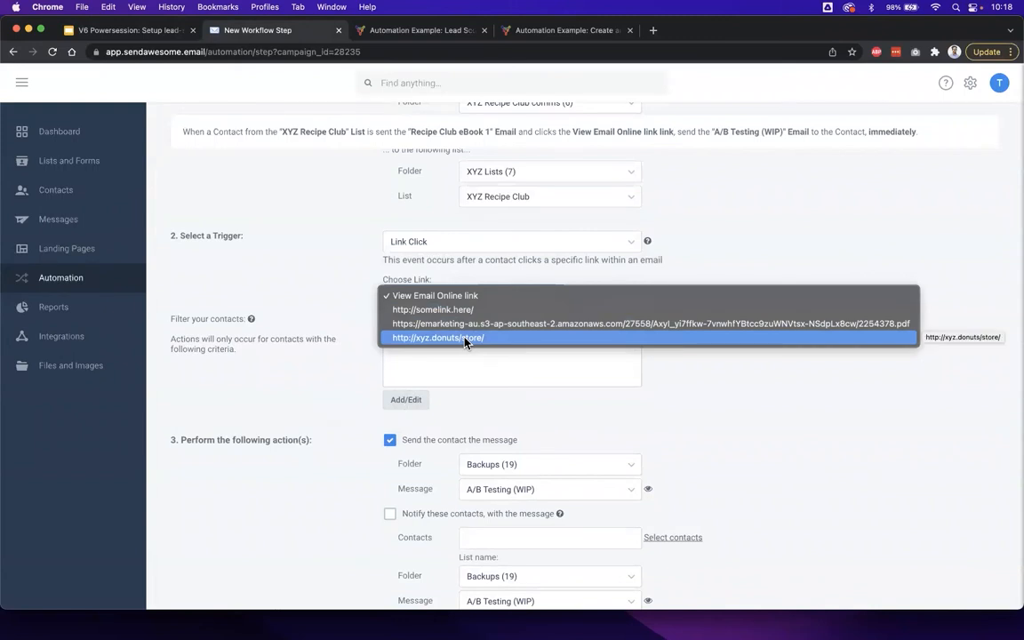
pyautogui.click(430, 341)
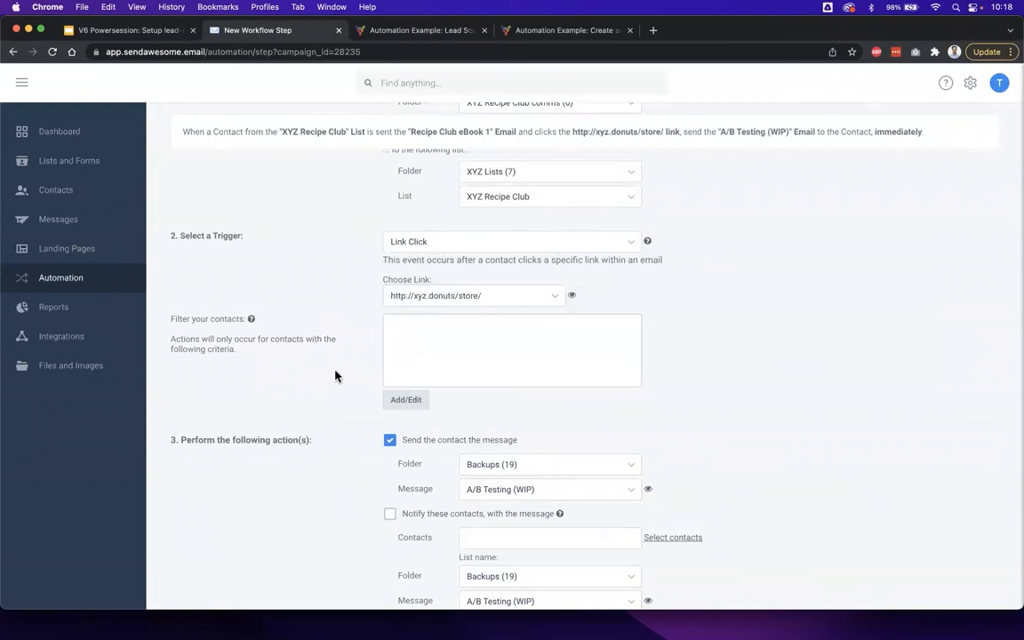
# - Turn off sending the contact a message in the store link-click step's actions
pyautogui.scroll(-3, 335, 376)
pyautogui.click(389, 330)
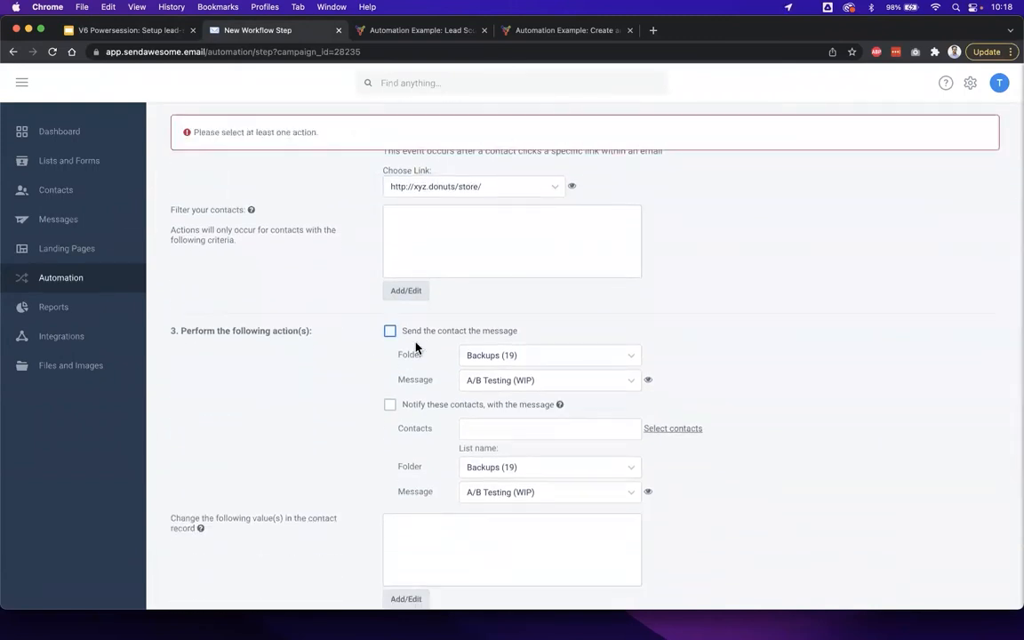
pyautogui.scroll(-3, 351, 429)
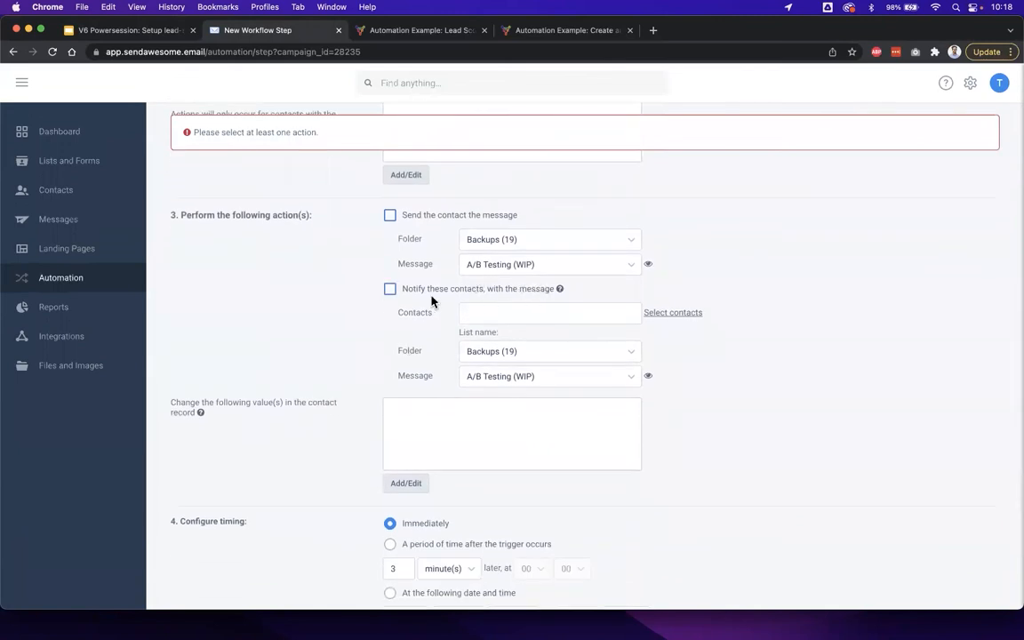
# - Make the store link-click step increment the contact's Lead score by 10 and save the workflow step
pyautogui.scroll(-2, 354, 383)
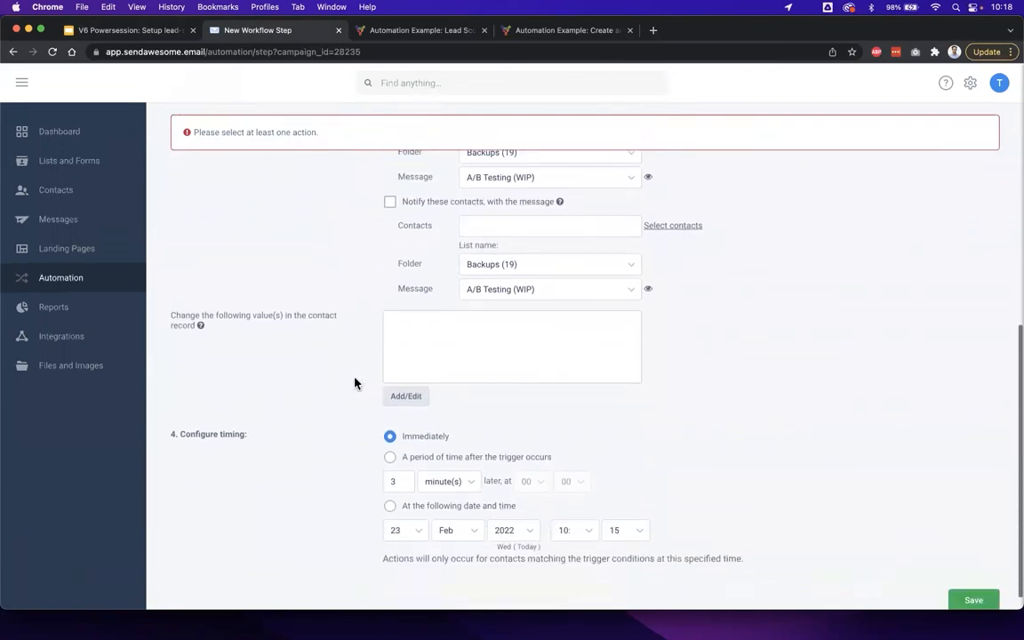
pyautogui.moveTo(189, 314); pyautogui.dragTo(263, 317)
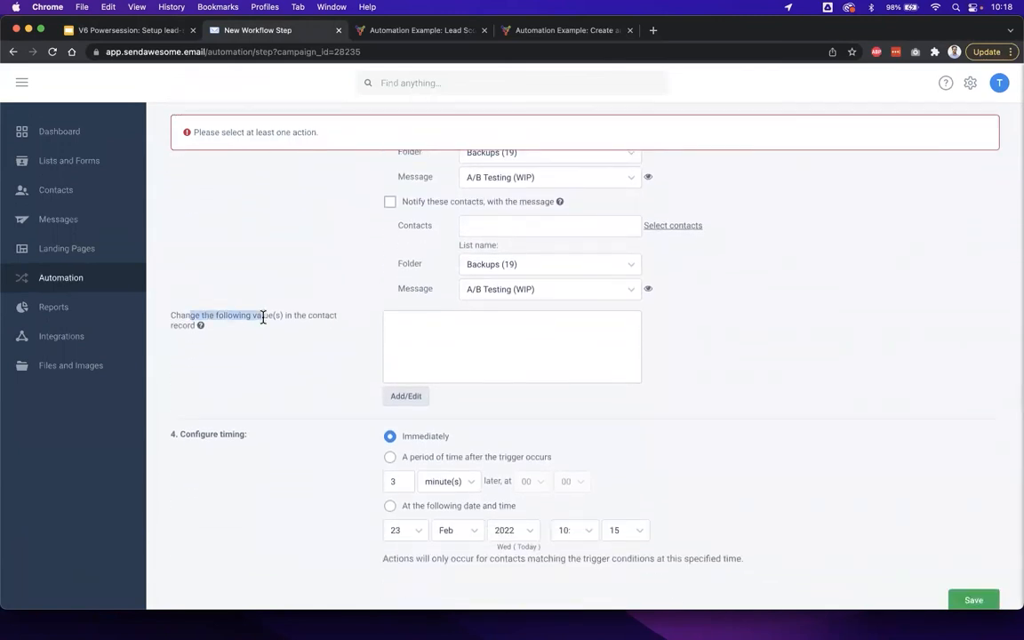
pyautogui.click(419, 399)
pyautogui.click(381, 248)
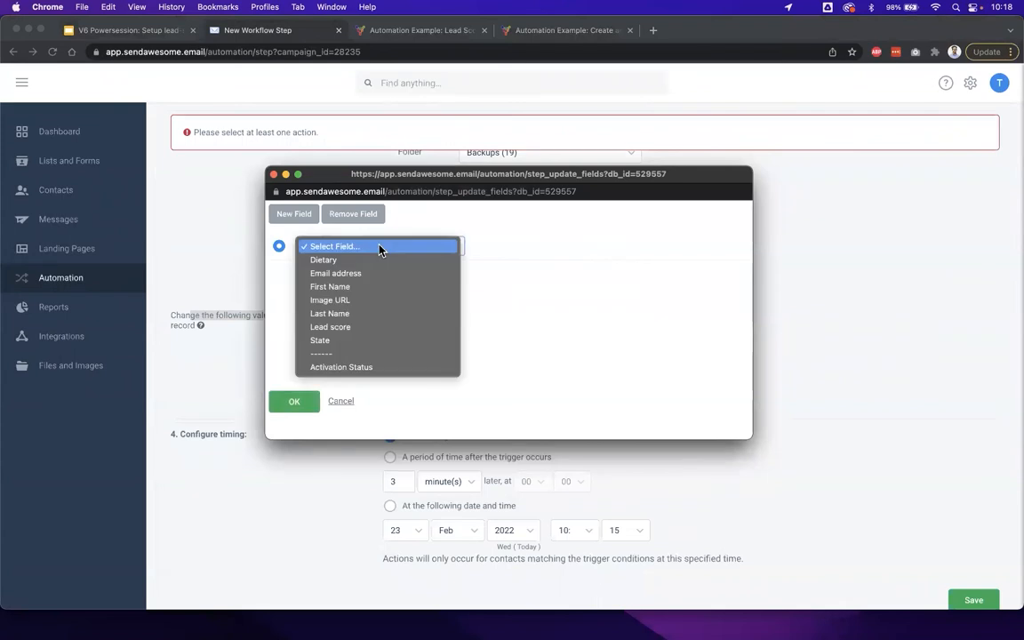
pyautogui.click(351, 326)
pyautogui.click(483, 251)
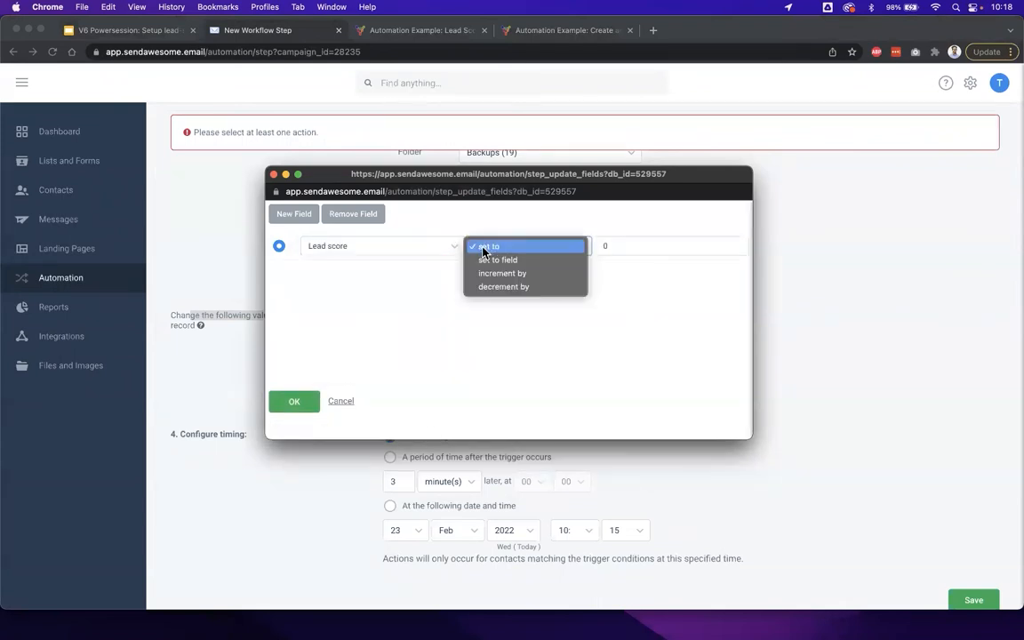
pyautogui.click(502, 273)
pyautogui.click(620, 245)
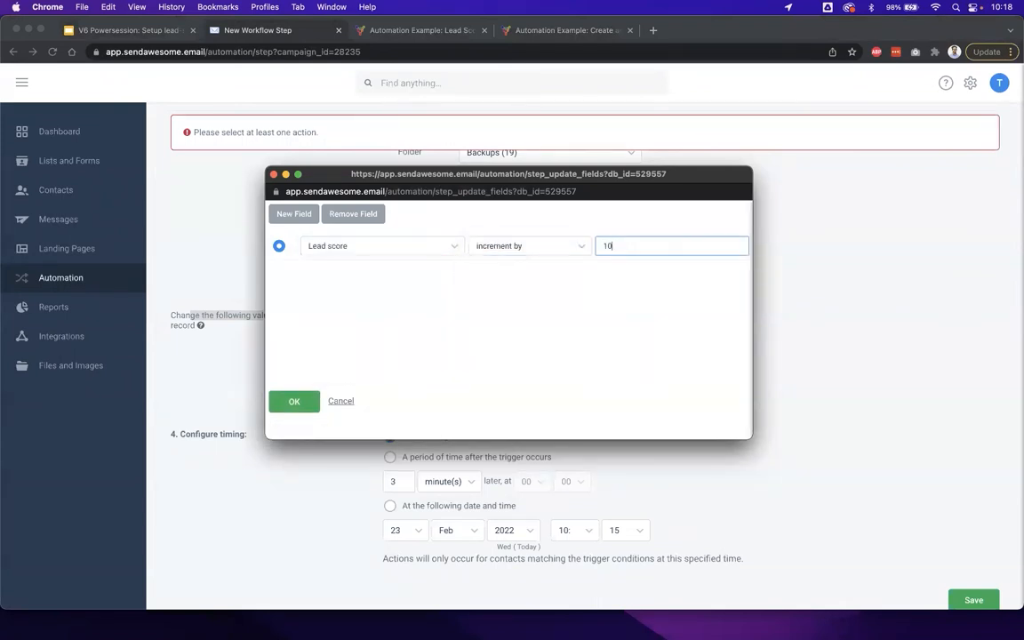
pyautogui.click(294, 405)
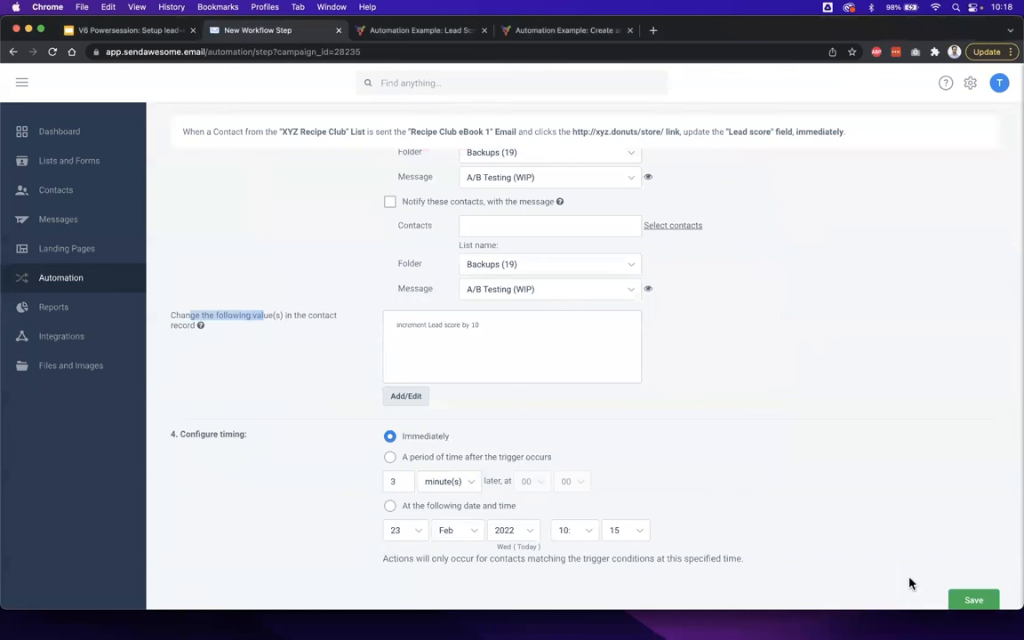
pyautogui.click(972, 600)
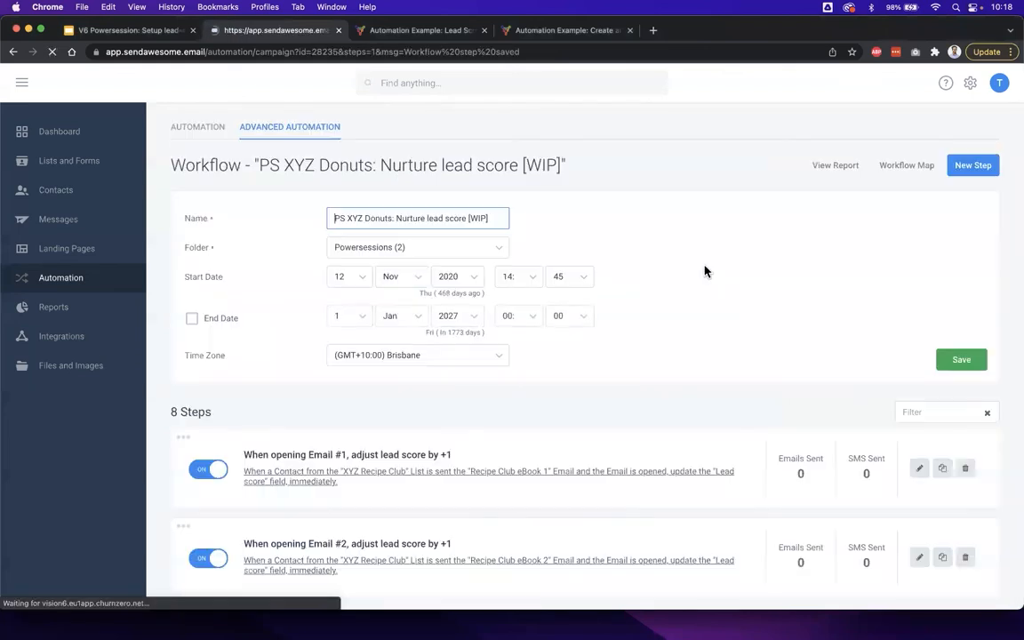
# - Review the Email 1 column of the scoring matrix slide and return to the nurture lead score workflow
pyautogui.click(164, 32)
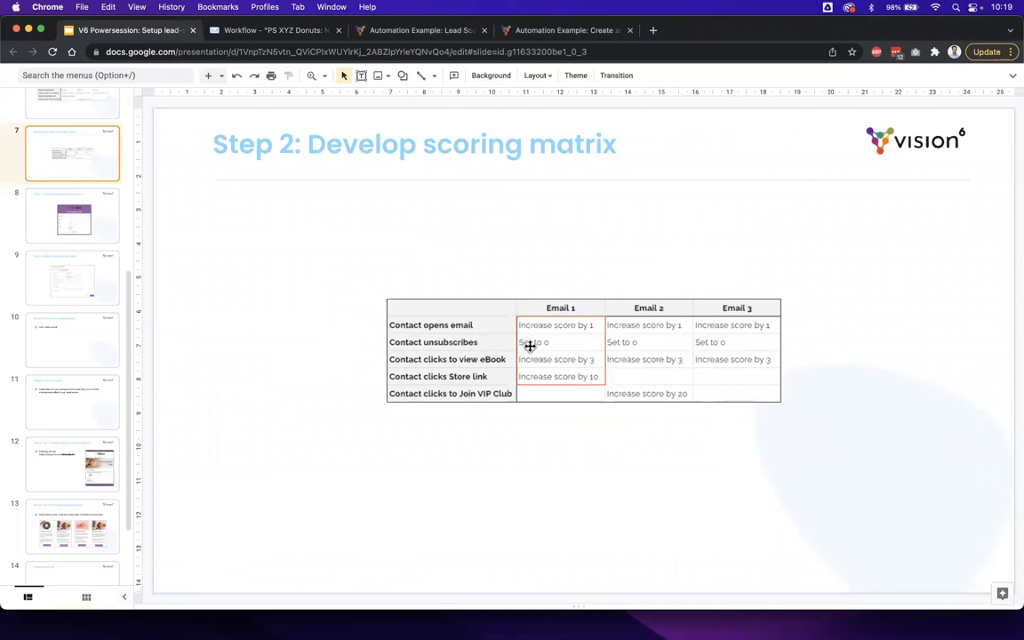
pyautogui.click(283, 30)
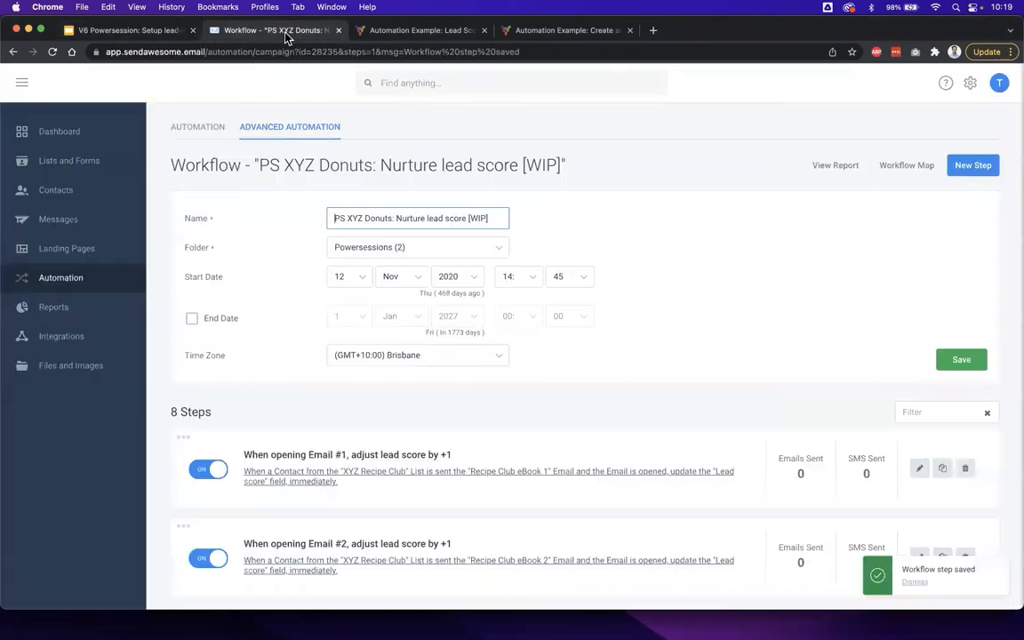
# - Add a new step to the nurture lead score workflow, relating to a trigger against the XYZ Recipe Club list in the XYZ Lists folder
pyautogui.scroll(-3, 338, 396)
pyautogui.scroll(2, 339, 396)
pyautogui.scroll(1, 339, 395)
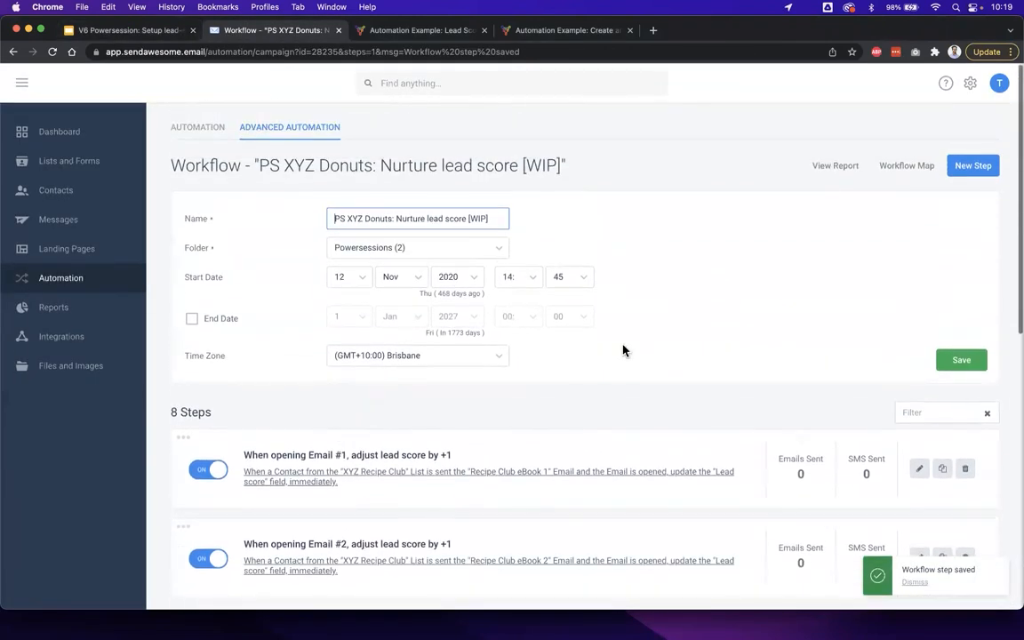
pyautogui.click(974, 166)
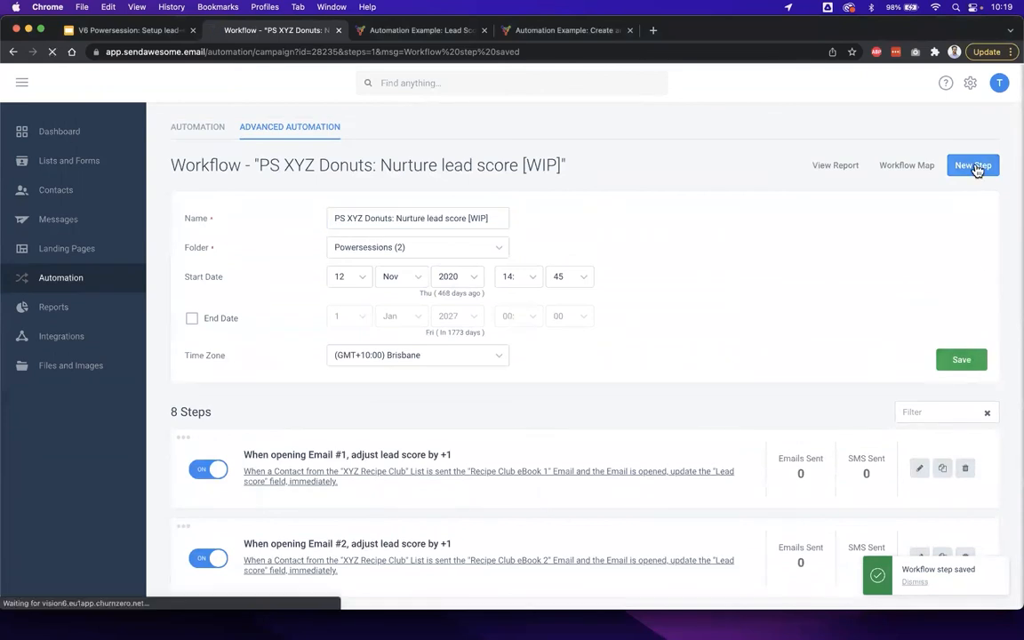
pyautogui.scroll(-1, 764, 349)
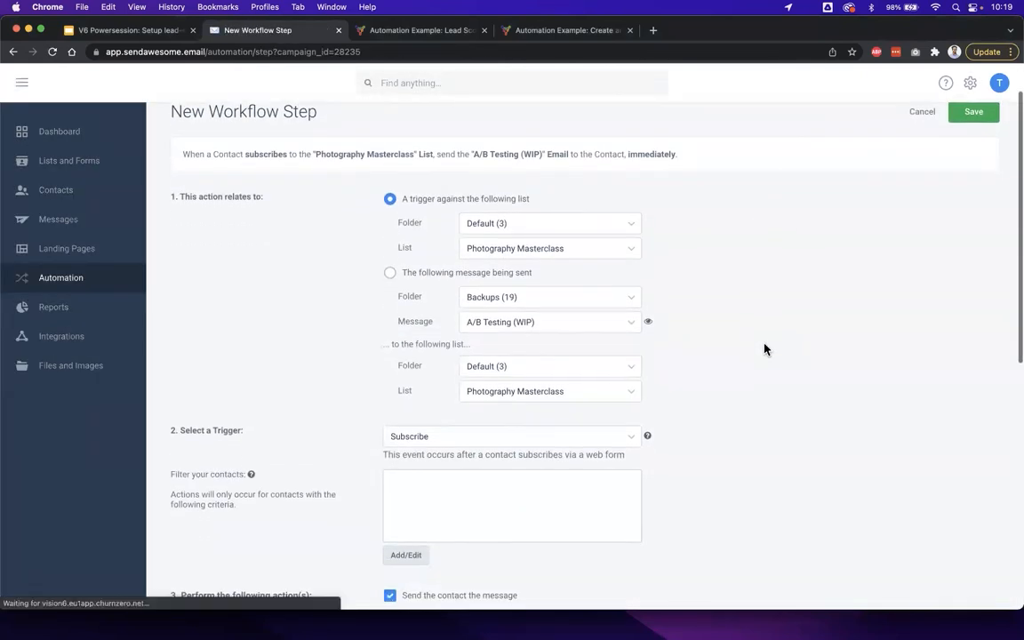
pyautogui.moveTo(532, 273); pyautogui.dragTo(419, 278)
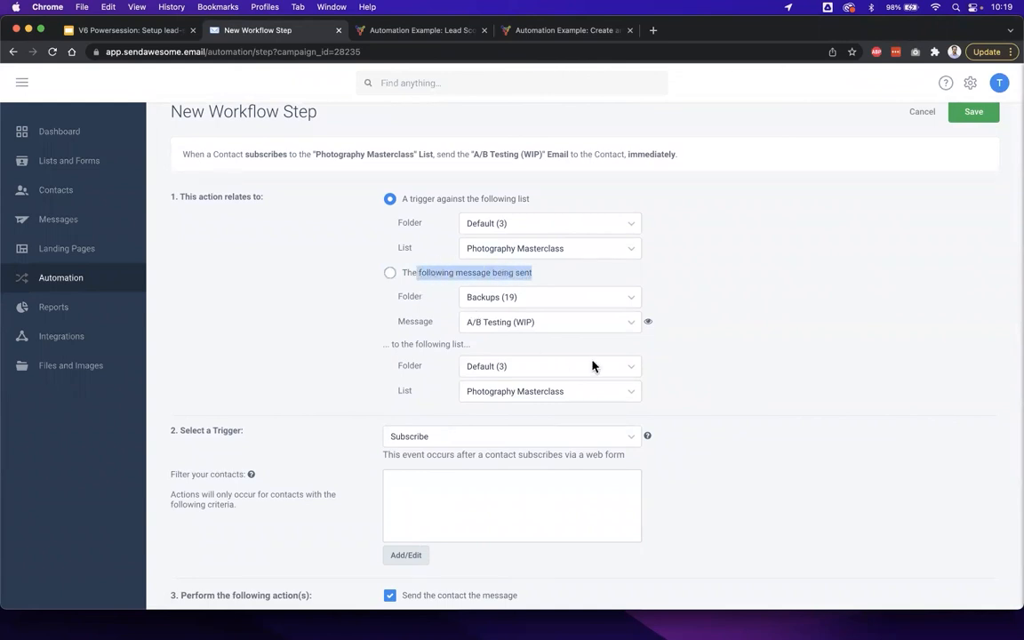
pyautogui.click(670, 290)
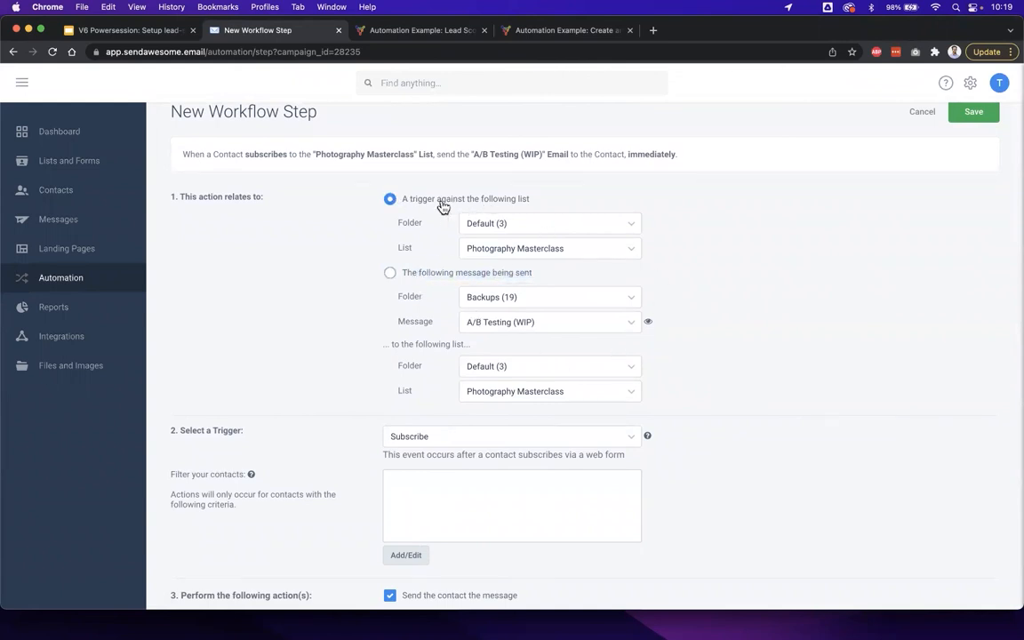
pyautogui.moveTo(459, 192); pyautogui.dragTo(400, 196)
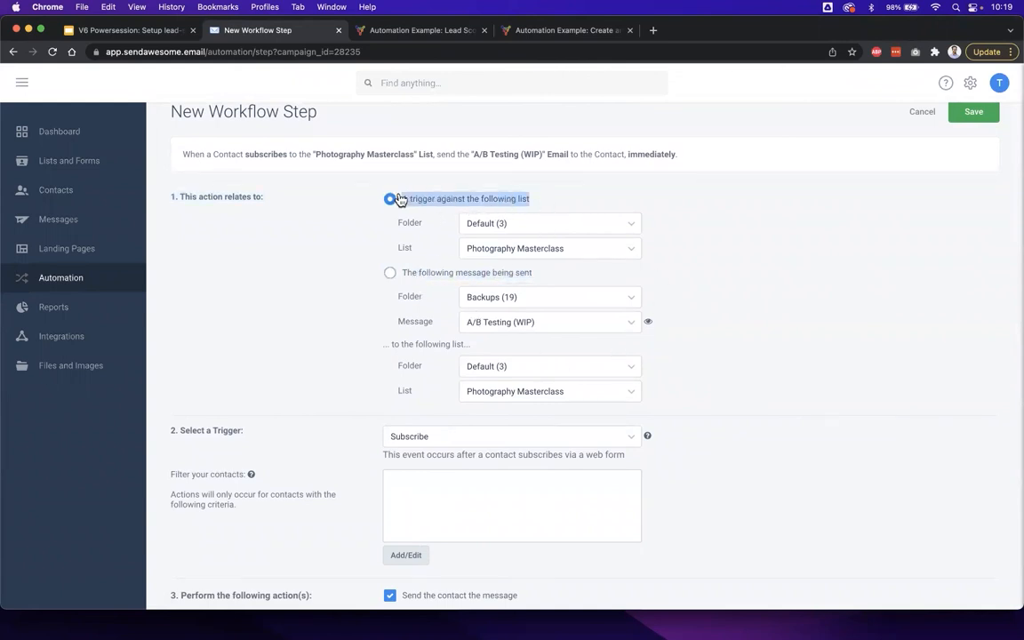
pyautogui.click(564, 194)
pyautogui.click(529, 228)
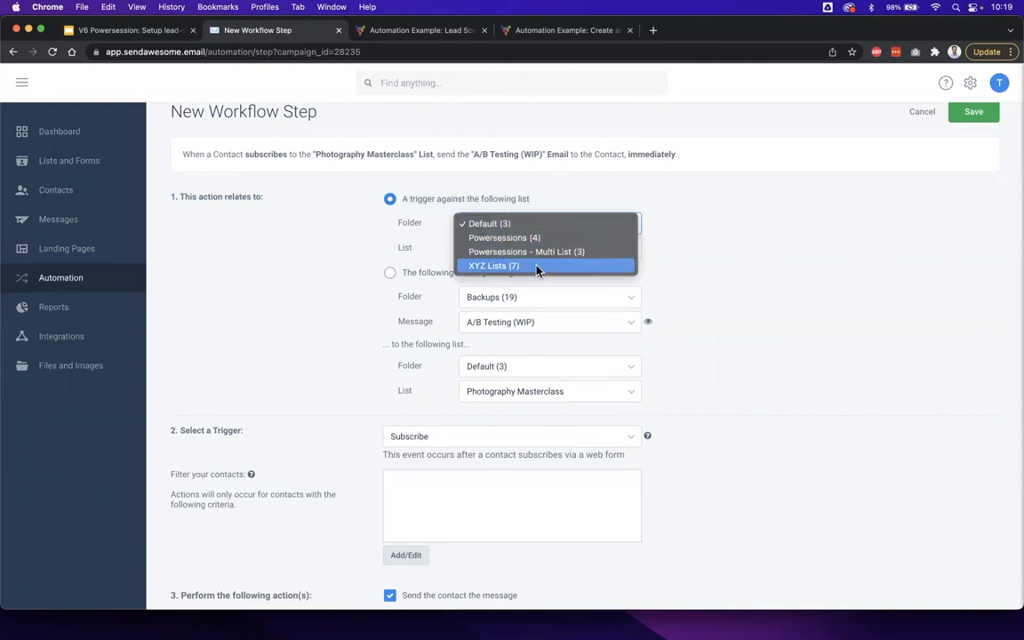
pyautogui.click(524, 265)
pyautogui.click(520, 251)
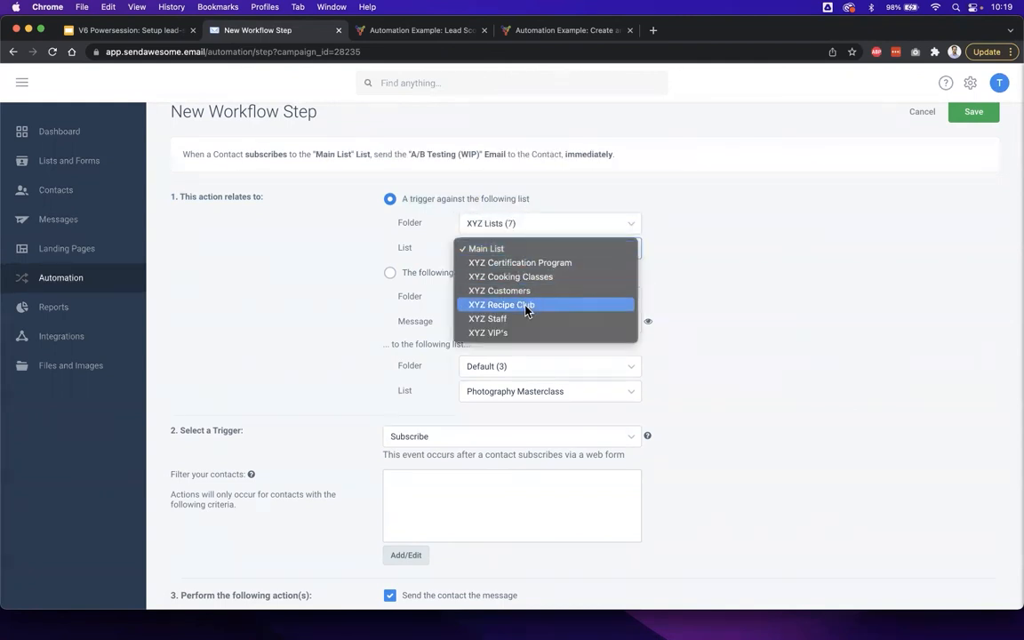
pyautogui.click(524, 302)
# - Set the new step's trigger to Unsubscribe and turn off sending the contact a message
pyautogui.scroll(-5, 801, 309)
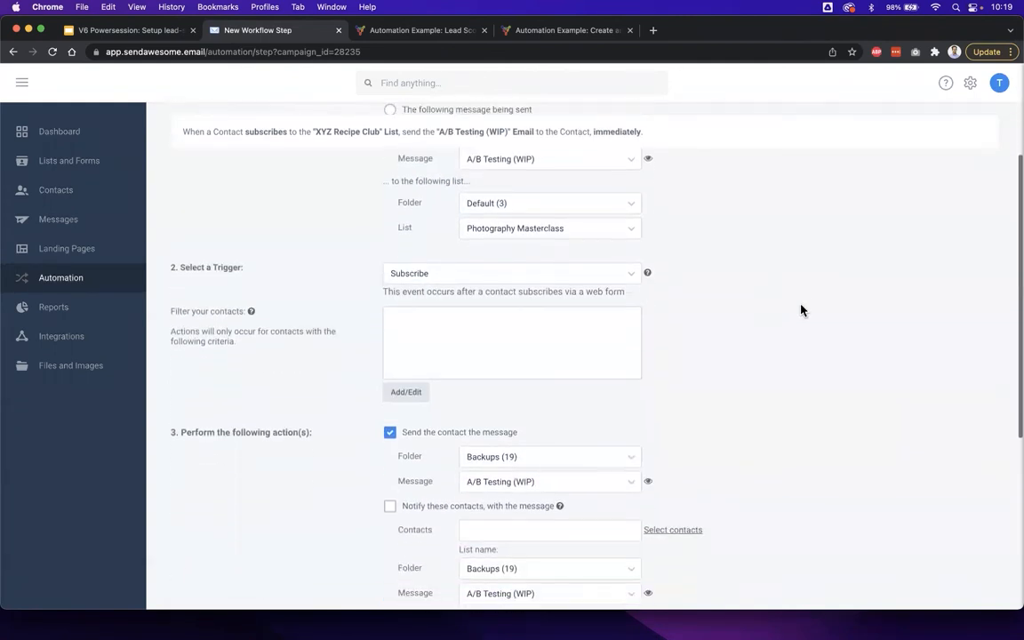
pyautogui.click(538, 247)
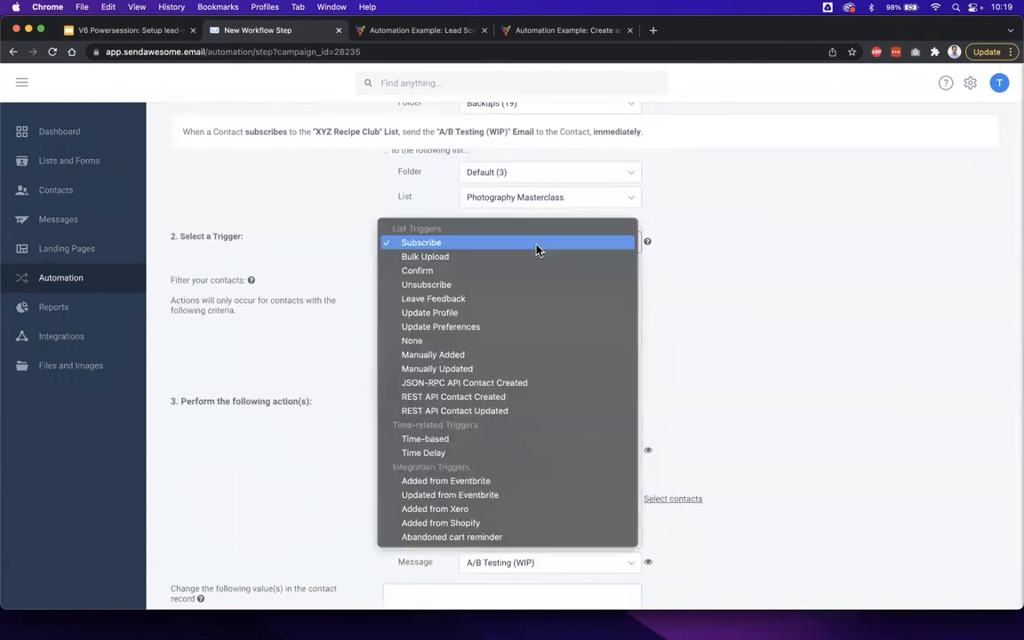
pyautogui.click(439, 286)
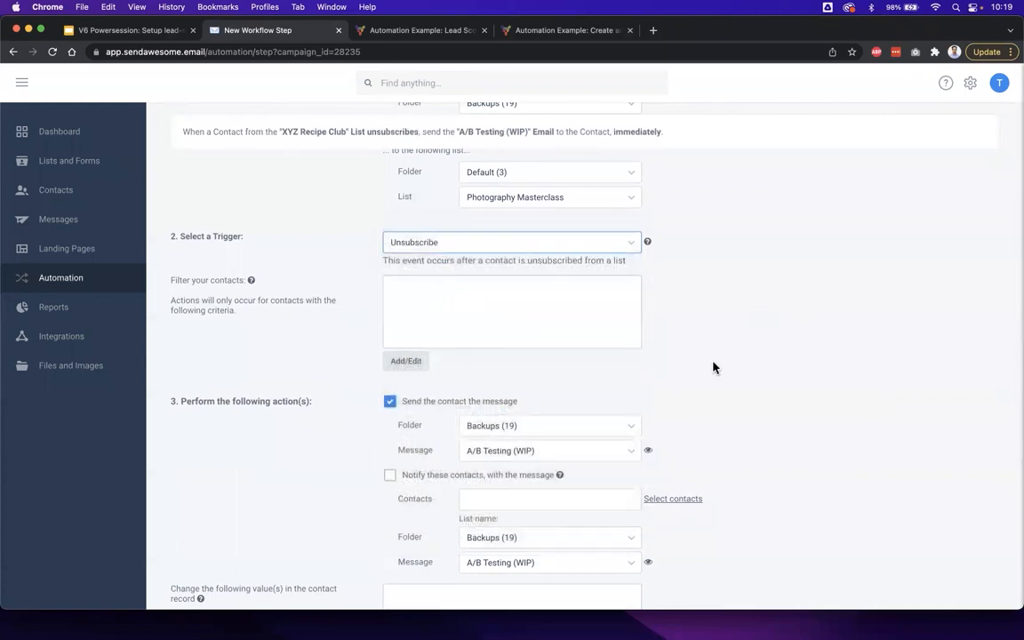
pyautogui.scroll(-2, 715, 365)
pyautogui.click(478, 301)
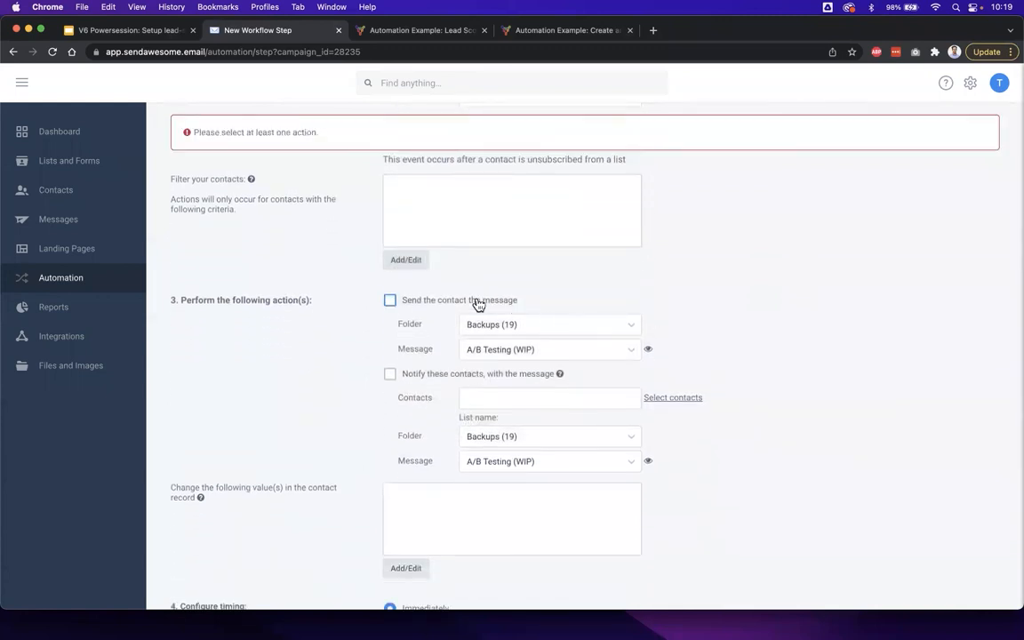
# - Make the unsubscribe step change the contact record by setting Lead score to 0
pyautogui.scroll(-1, 404, 451)
pyautogui.scroll(-2, 404, 451)
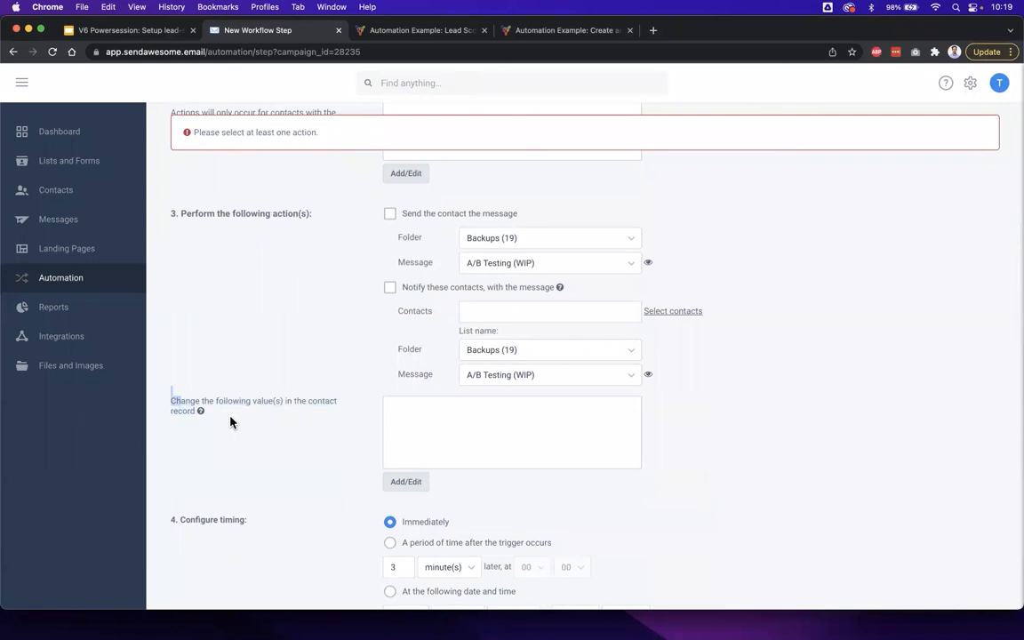
pyautogui.click(405, 480)
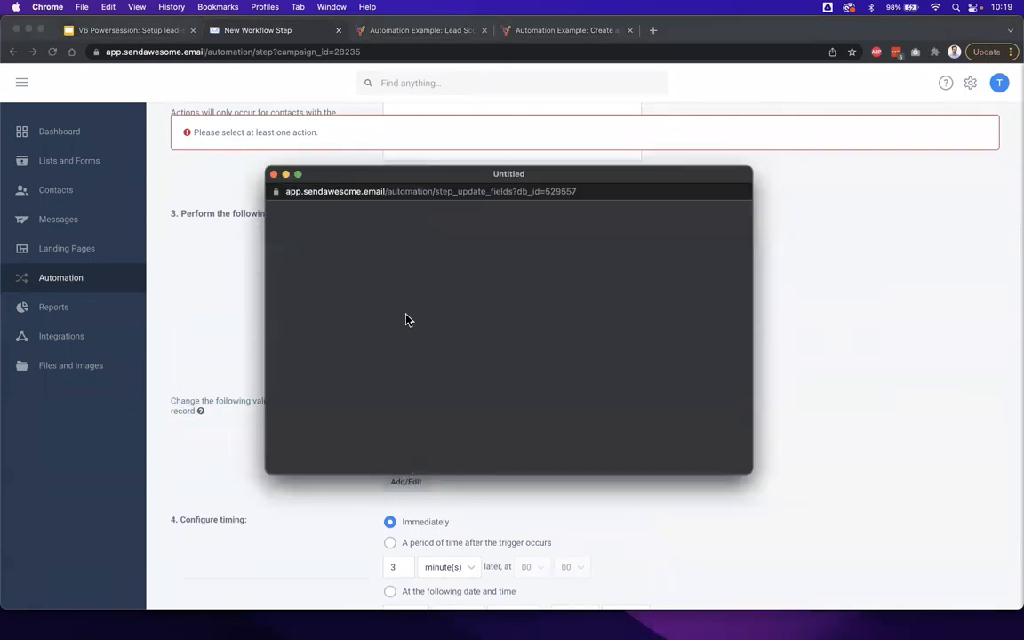
pyautogui.click(350, 246)
pyautogui.click(348, 326)
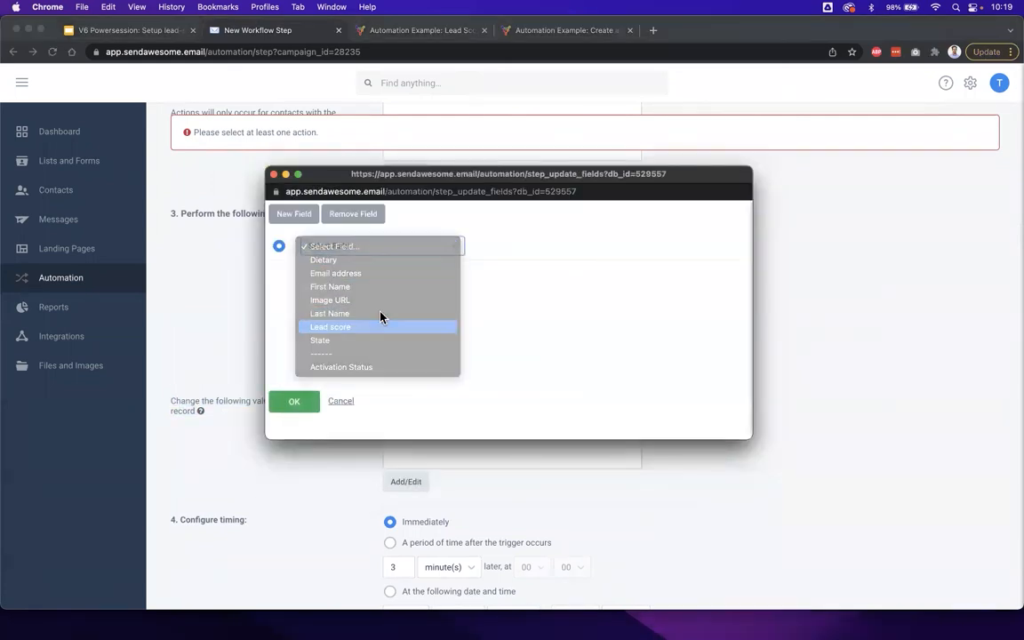
pyautogui.click(485, 251)
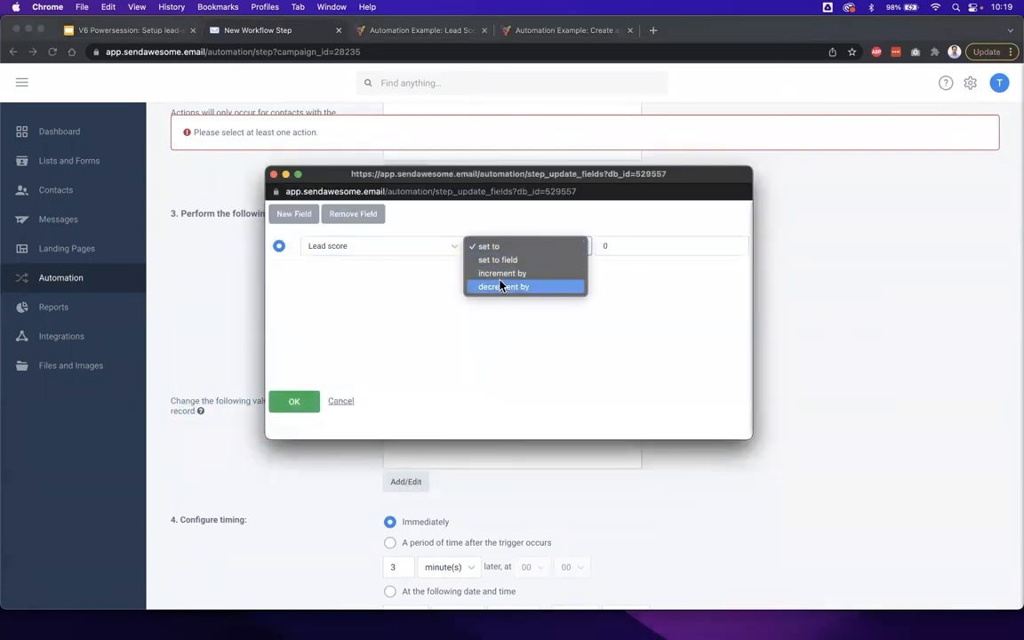
pyautogui.click(493, 248)
pyautogui.click(617, 248)
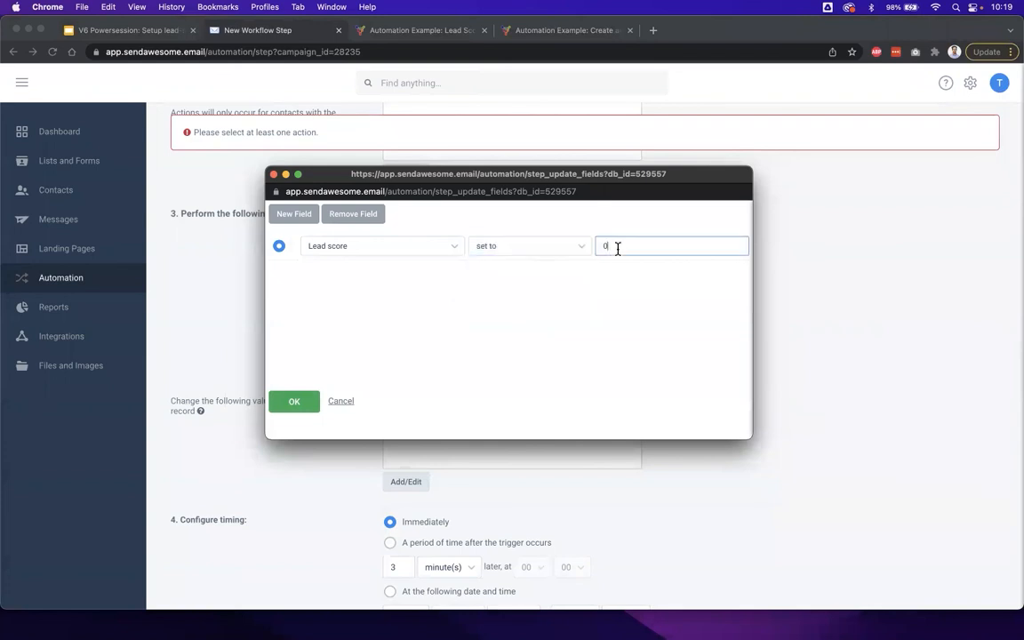
pyautogui.click(298, 402)
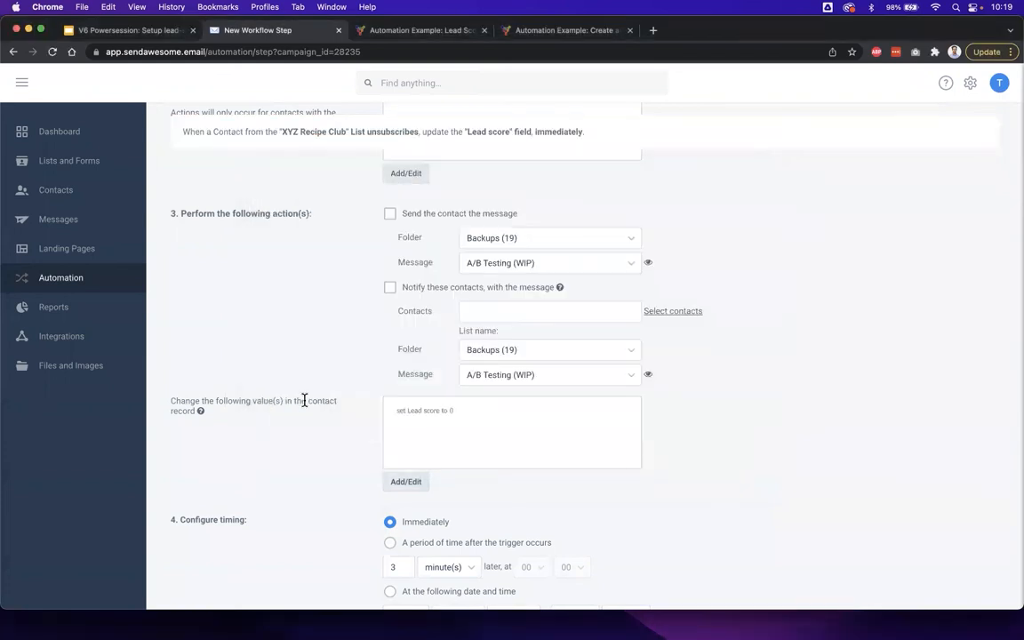
# - Save the unsubscribe step and the nurture lead score workflow
pyautogui.scroll(-3, 307, 445)
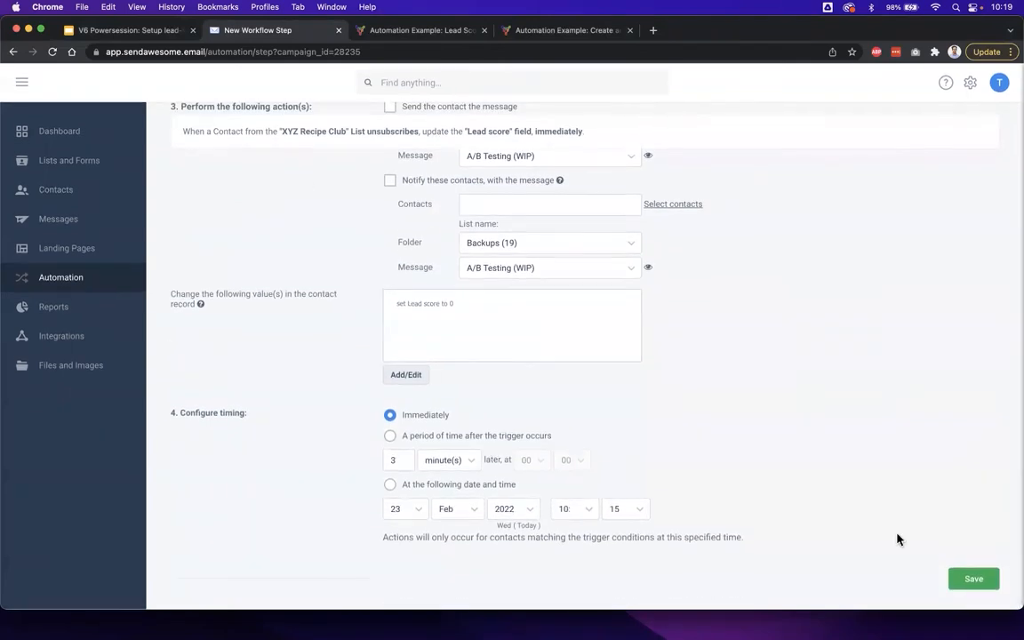
pyautogui.click(973, 578)
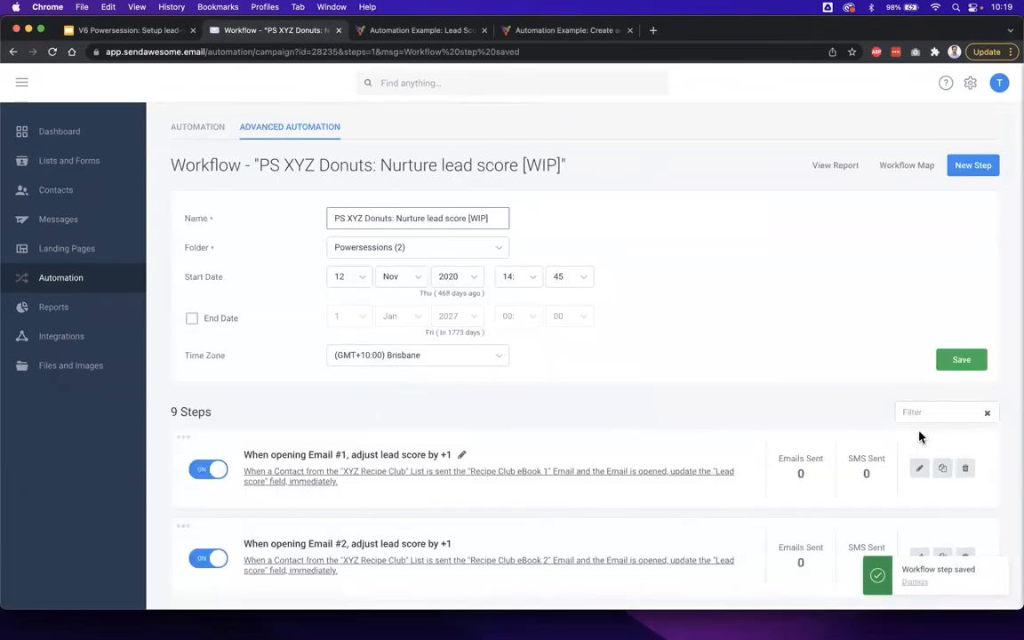
pyautogui.click(966, 362)
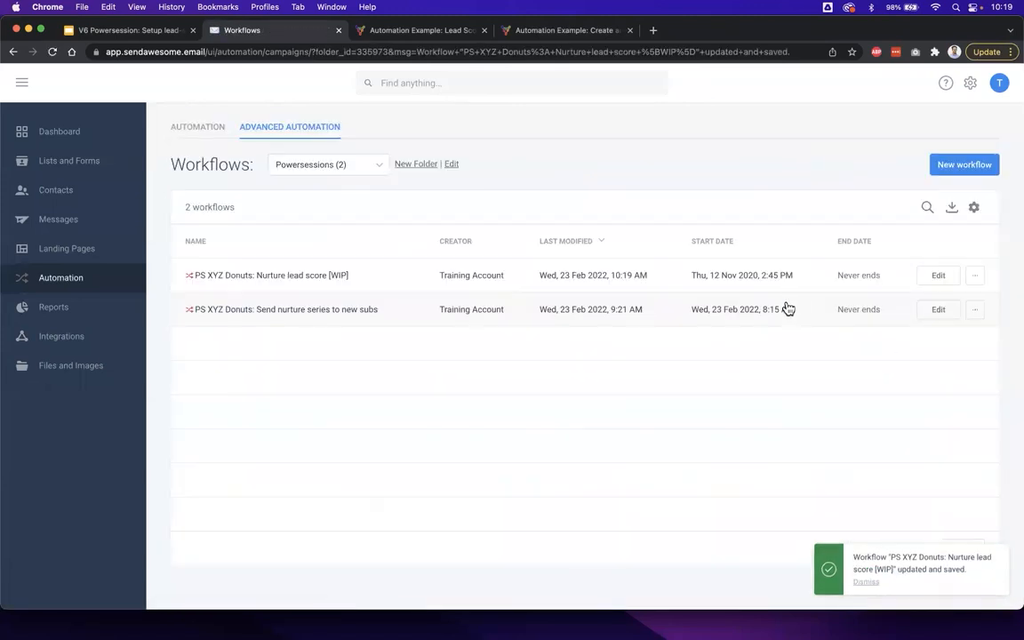
# - Reopen the nurture lead score workflow and review its full list of steps
pyautogui.click(278, 282)
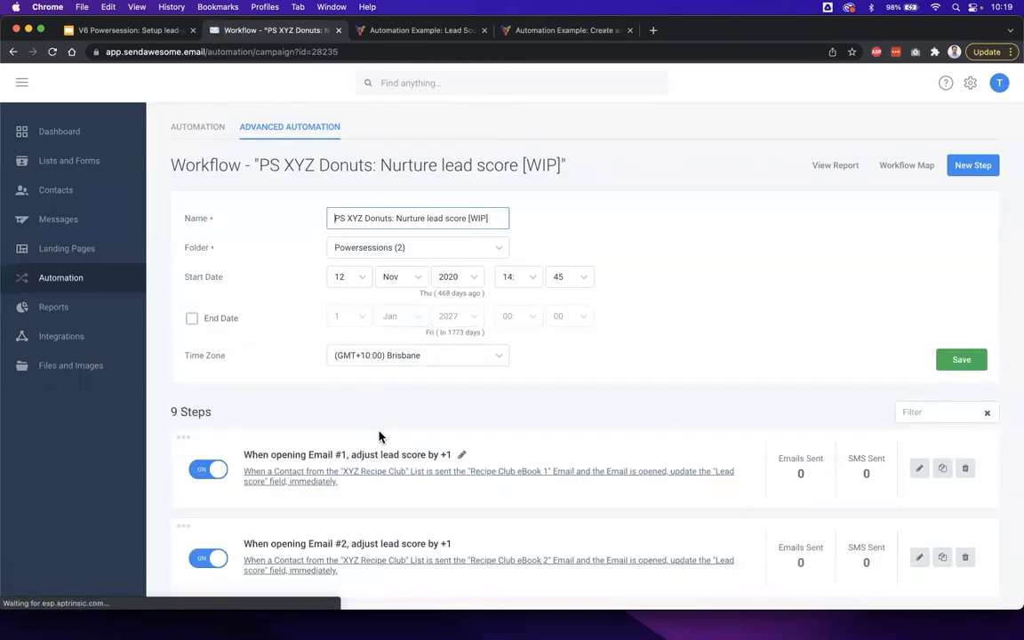
pyautogui.scroll(-2, 379, 434)
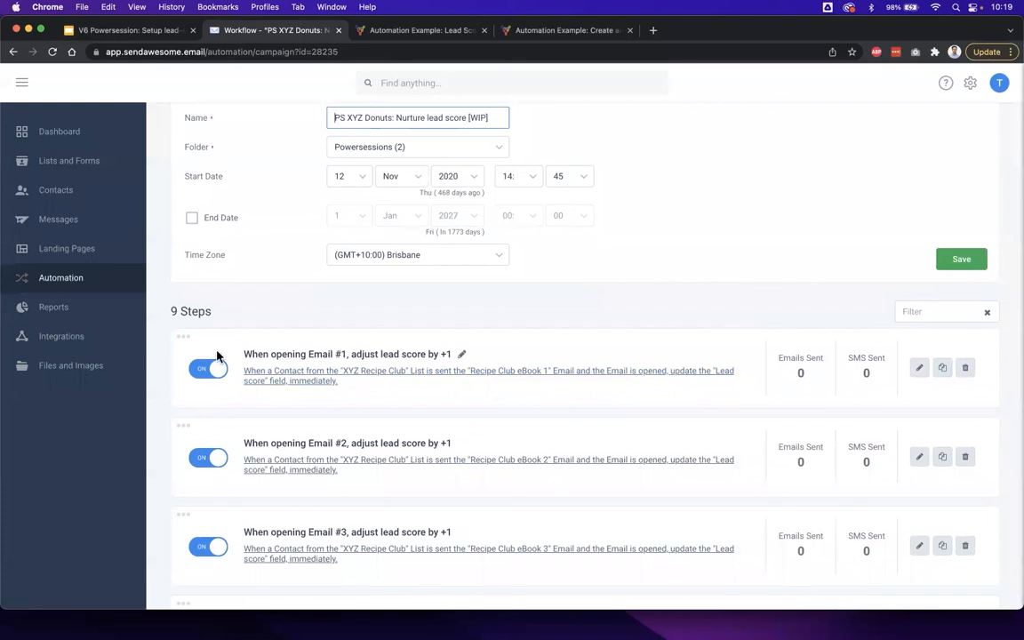
pyautogui.scroll(-1, 213, 453)
pyautogui.scroll(-5, 213, 454)
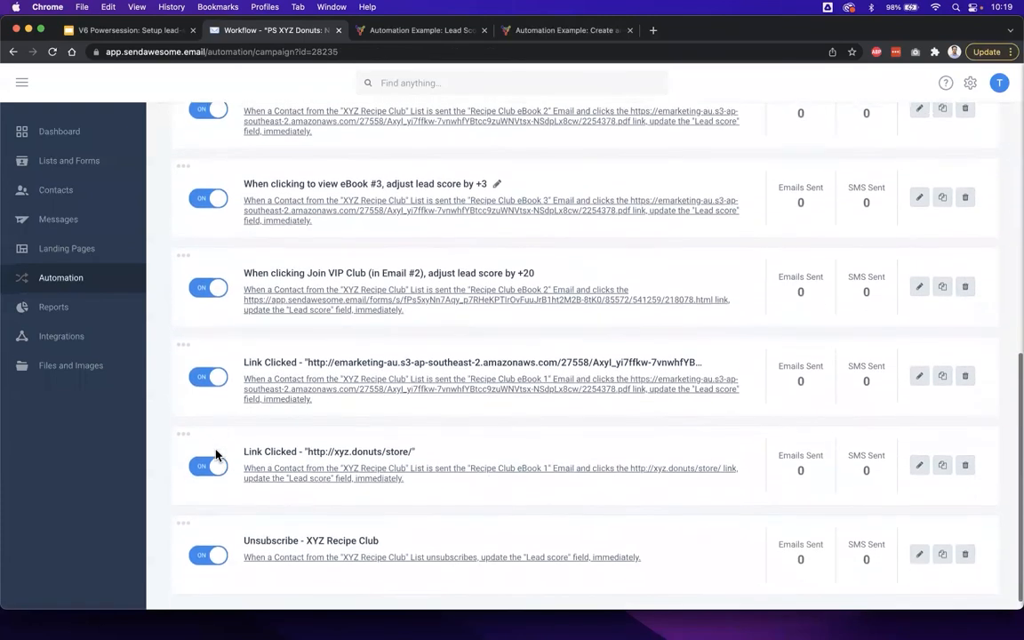
pyautogui.scroll(6, 215, 453)
pyautogui.scroll(2, 215, 455)
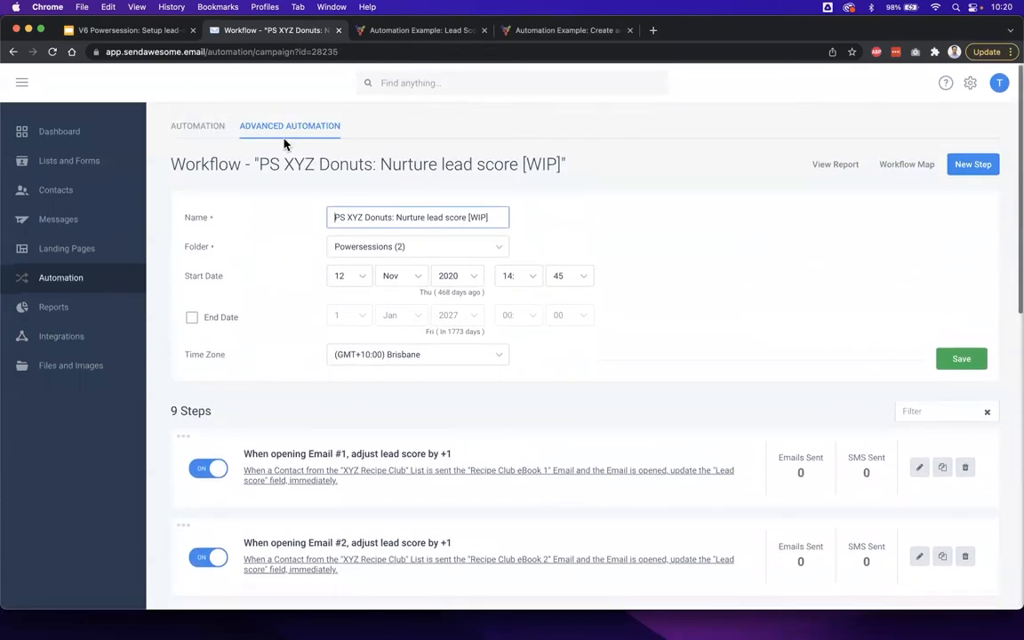
# - Return to the list of workflows and check the additional actions available for the nurture lead score workflow, including activation
pyautogui.click(280, 130)
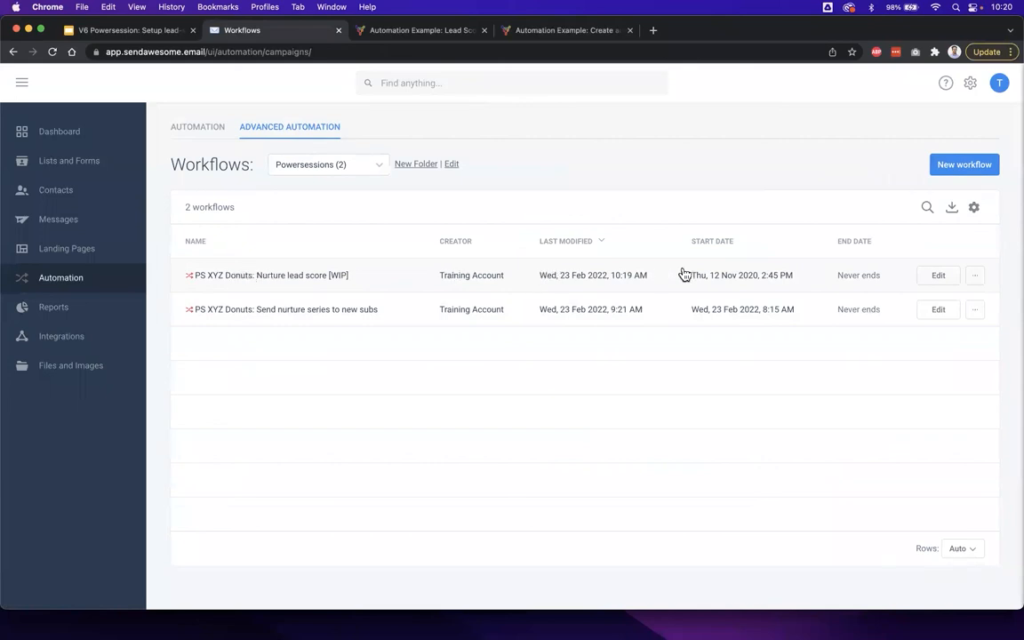
pyautogui.click(975, 277)
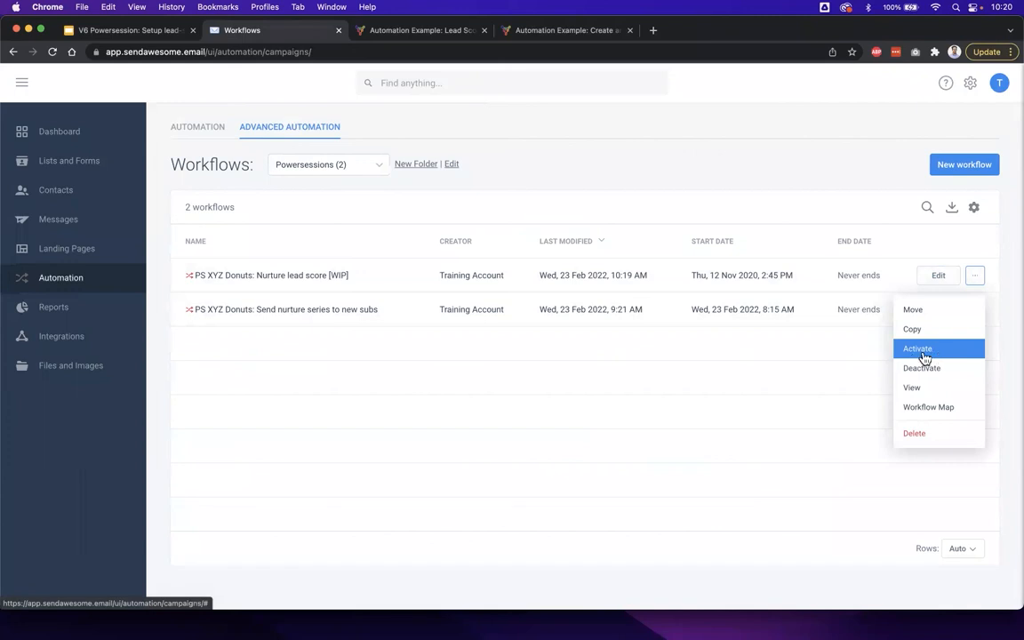
pyautogui.click(793, 204)
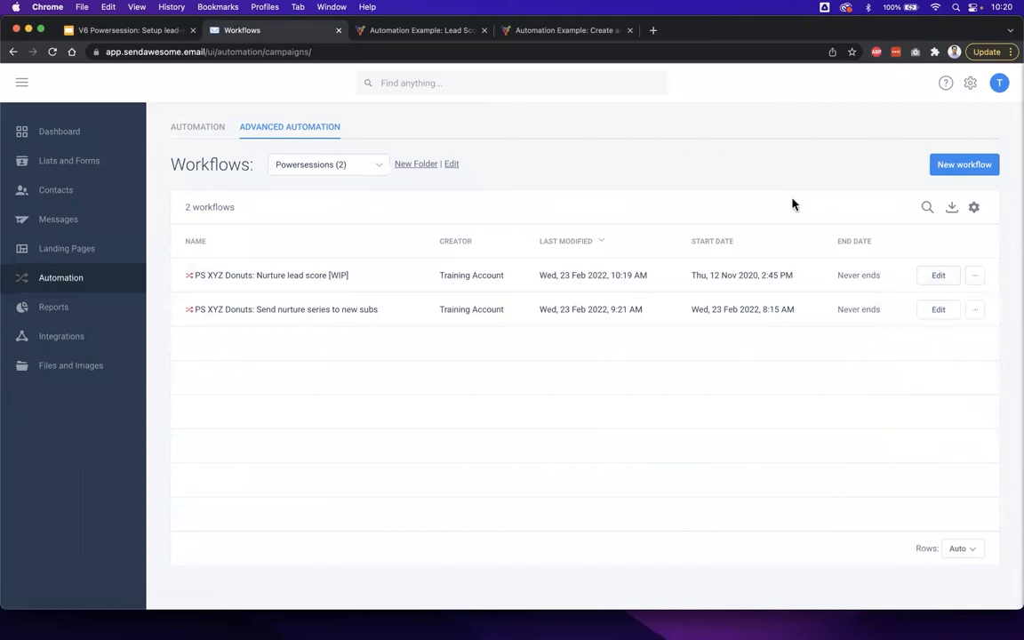
# - Consult the "Step 6: Test & check" slide, and open the XYZ Recipe Club list in the form designer
pyautogui.click(139, 34)
pyautogui.click(81, 410)
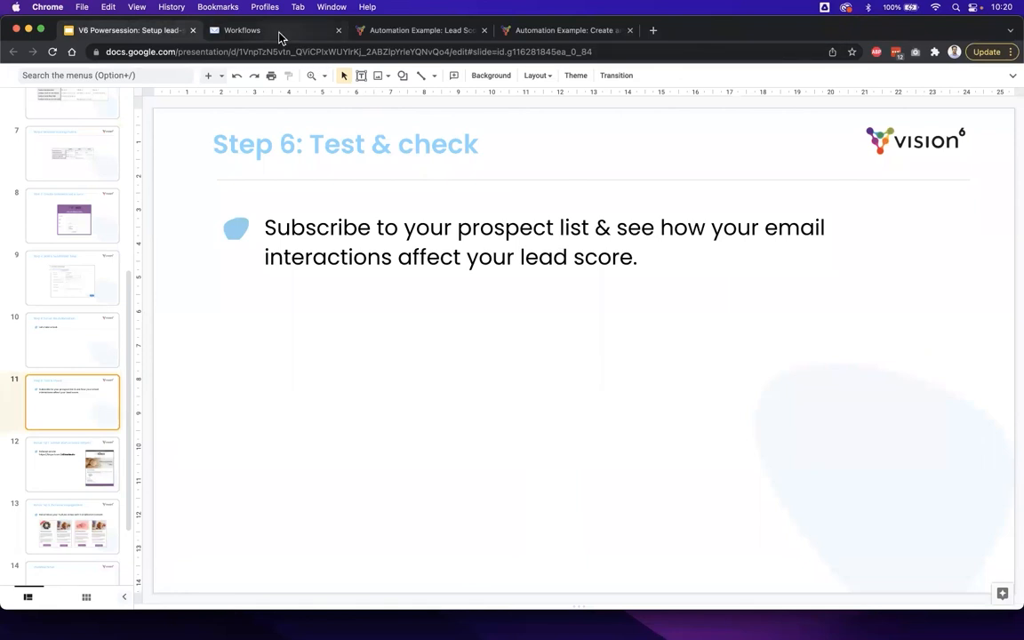
pyautogui.click(251, 30)
pyautogui.click(62, 172)
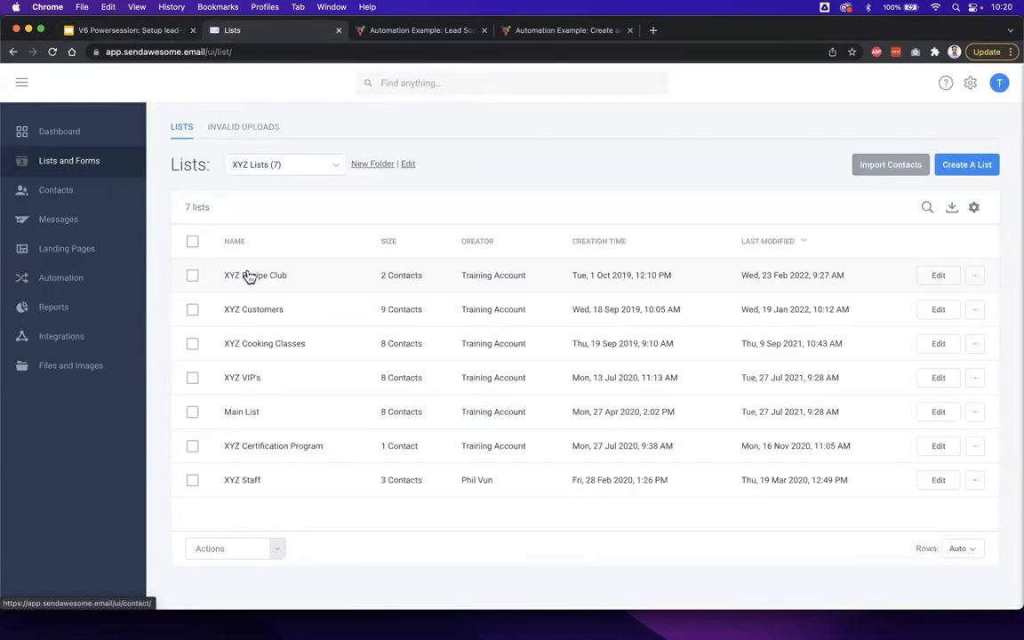
pyautogui.click(271, 278)
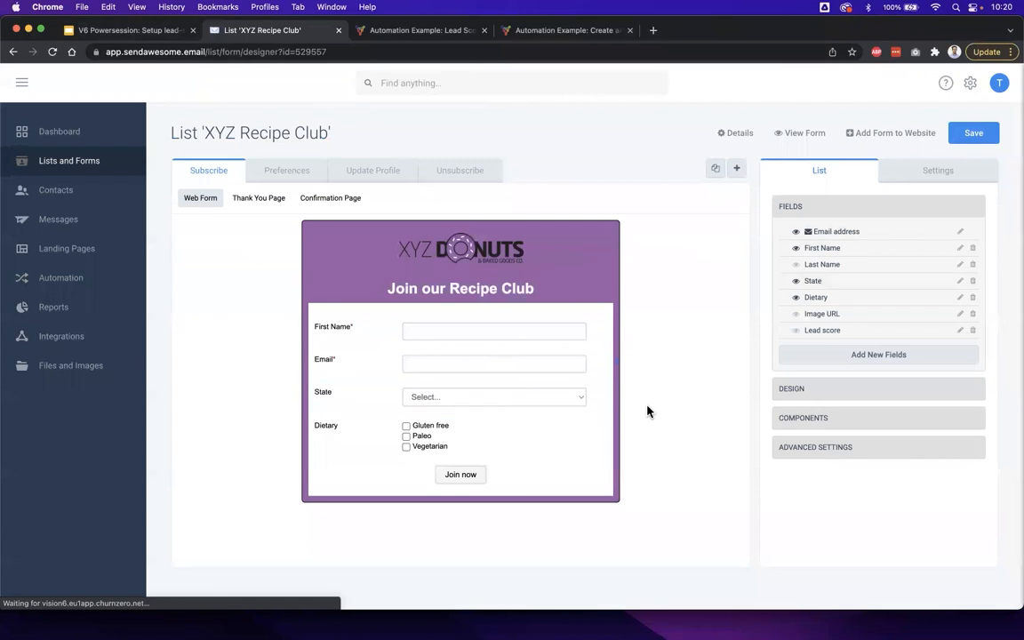
# - View the live Recipe Club subscribe form, try QLD as the state, and close the form without submitting it
pyautogui.click(798, 133)
pyautogui.click(502, 272)
pyautogui.click(496, 303)
pyautogui.click(487, 337)
pyautogui.click(487, 377)
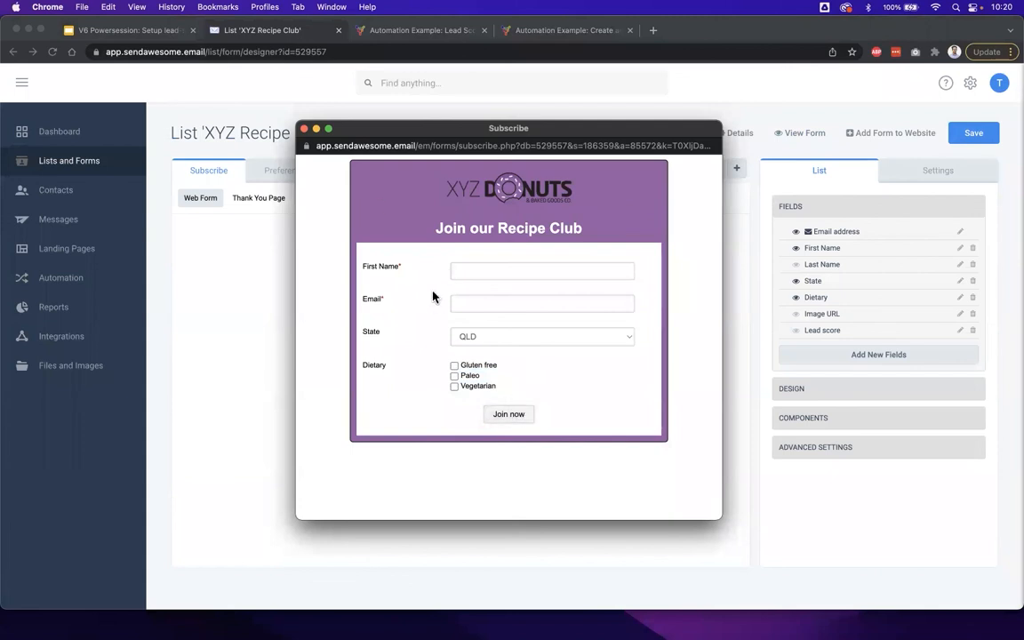
pyautogui.click(303, 130)
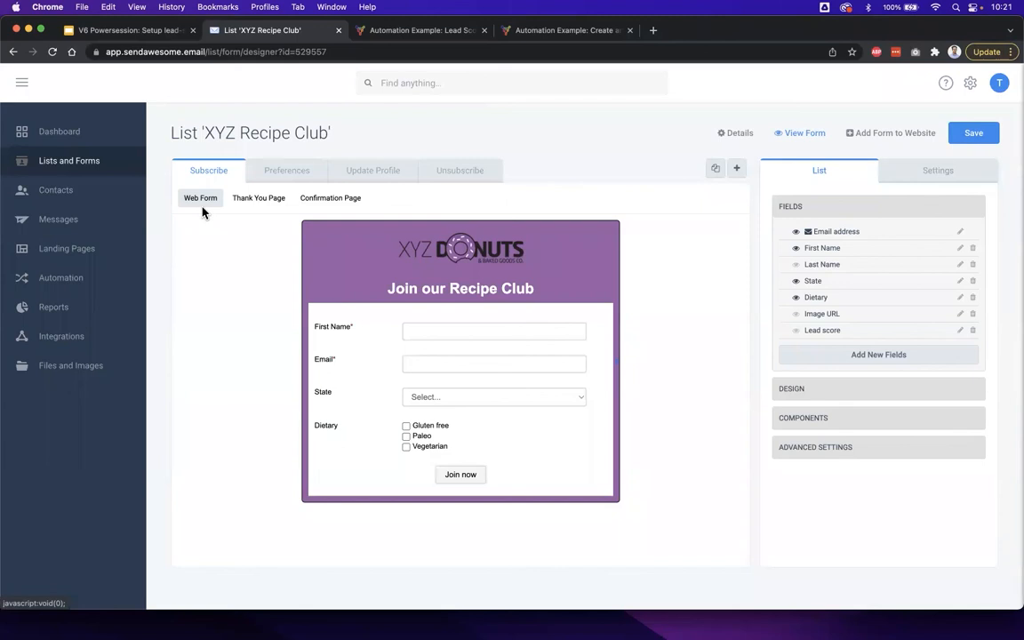
# - Switch to the slide deck and show the "Bonus Tip 1: Advise staff on score targets" slide
pyautogui.click(165, 30)
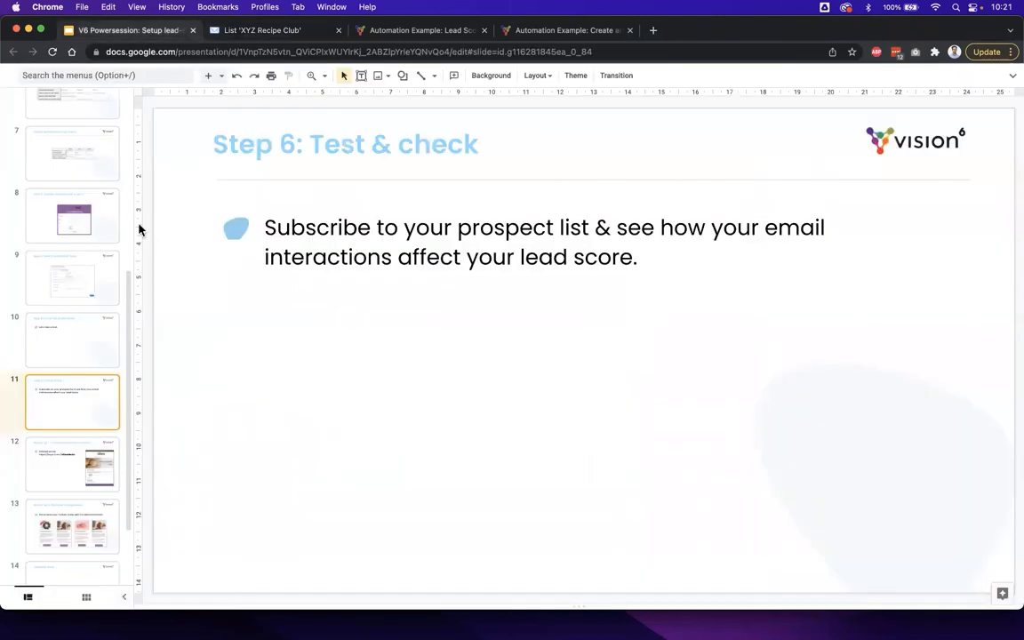
pyautogui.click(97, 453)
pyautogui.scroll(-3, 93, 456)
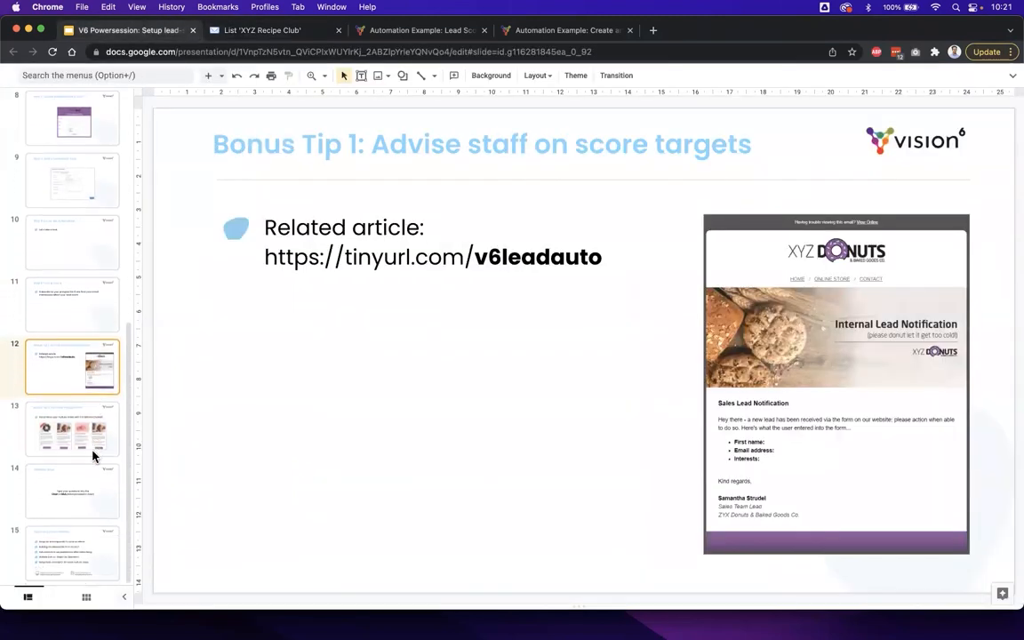